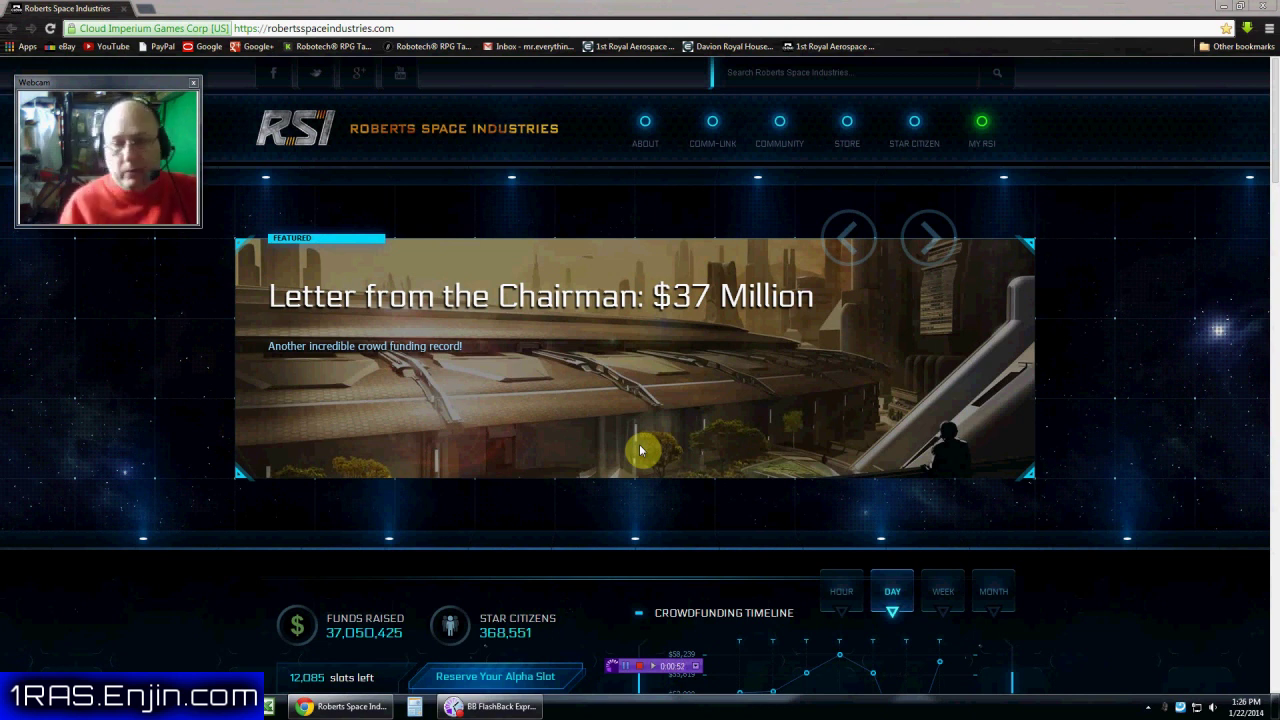
Open the community Organizations page and look through the Citizens Organizations Feed.
click(929, 239)
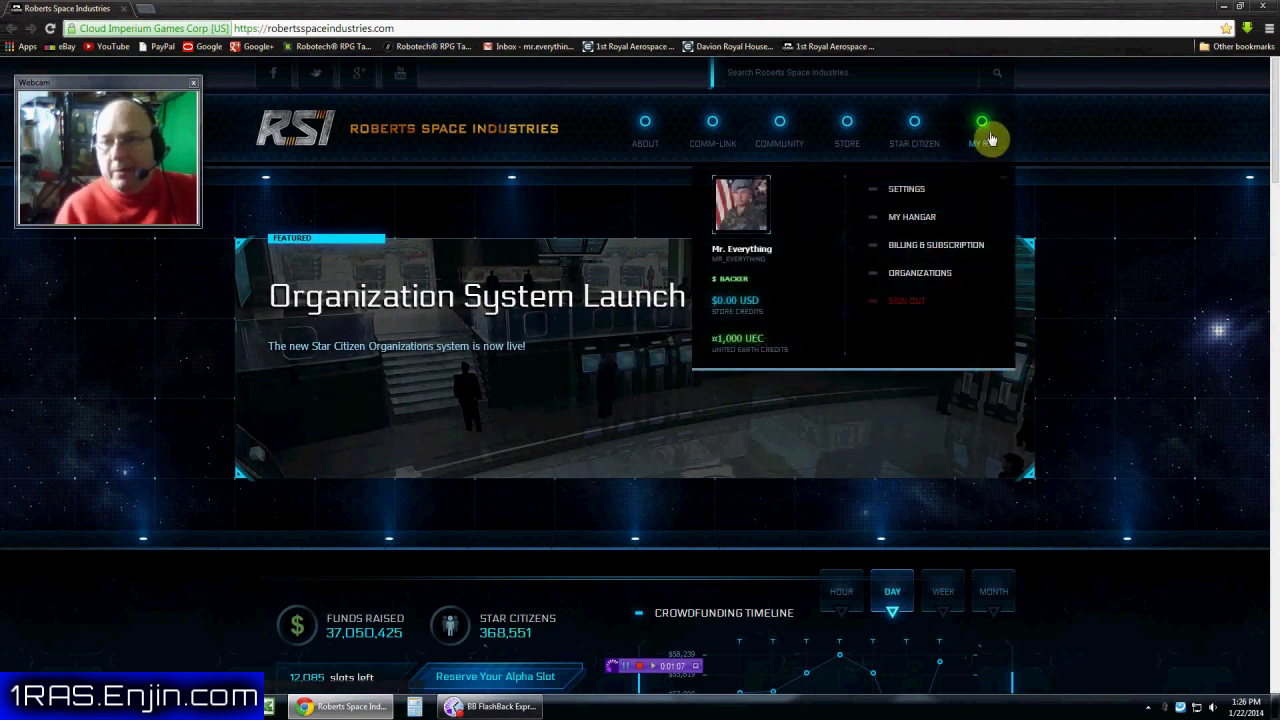
mouse_move(978, 128)
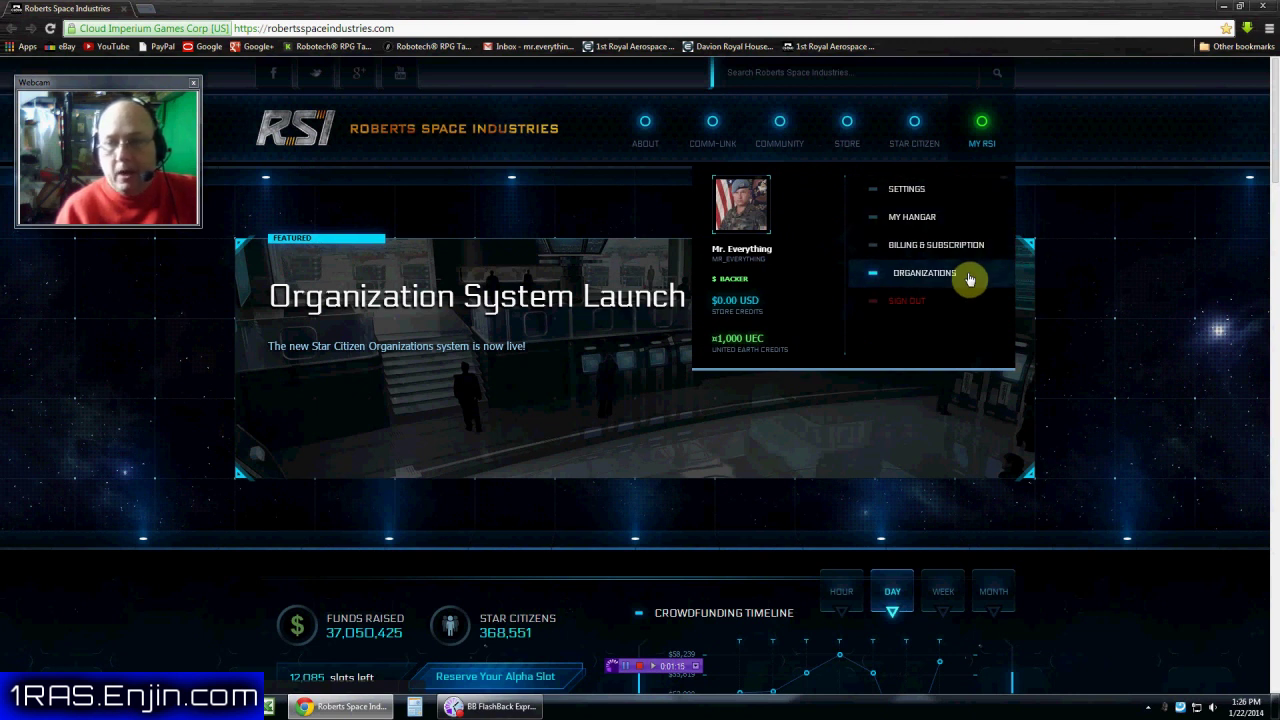
mouse_move(787, 131)
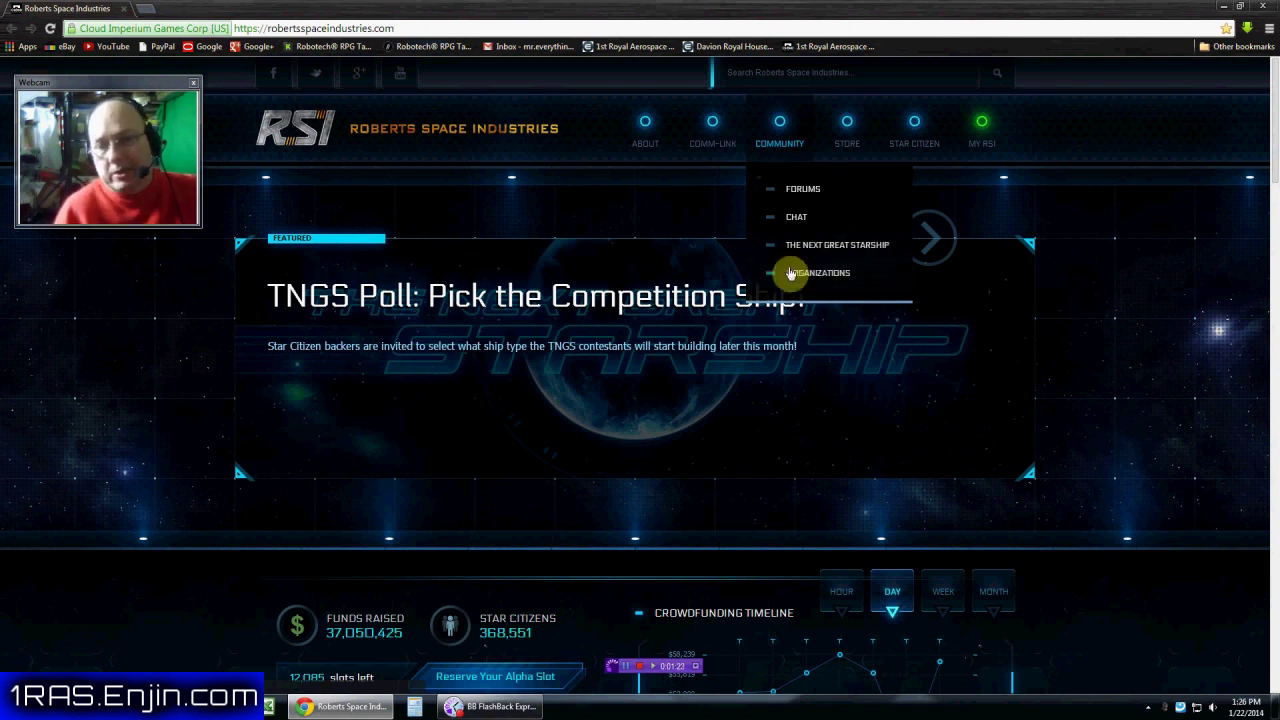
click(806, 279)
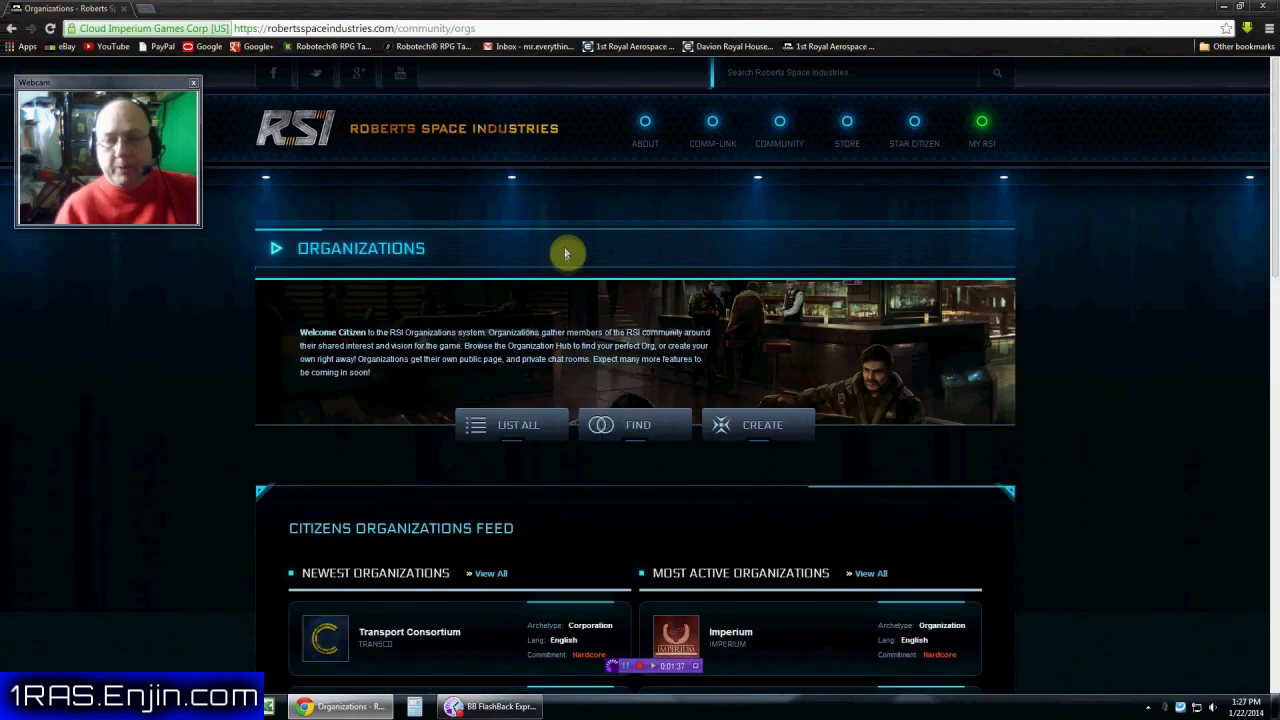
scroll(575, 316, down, 2)
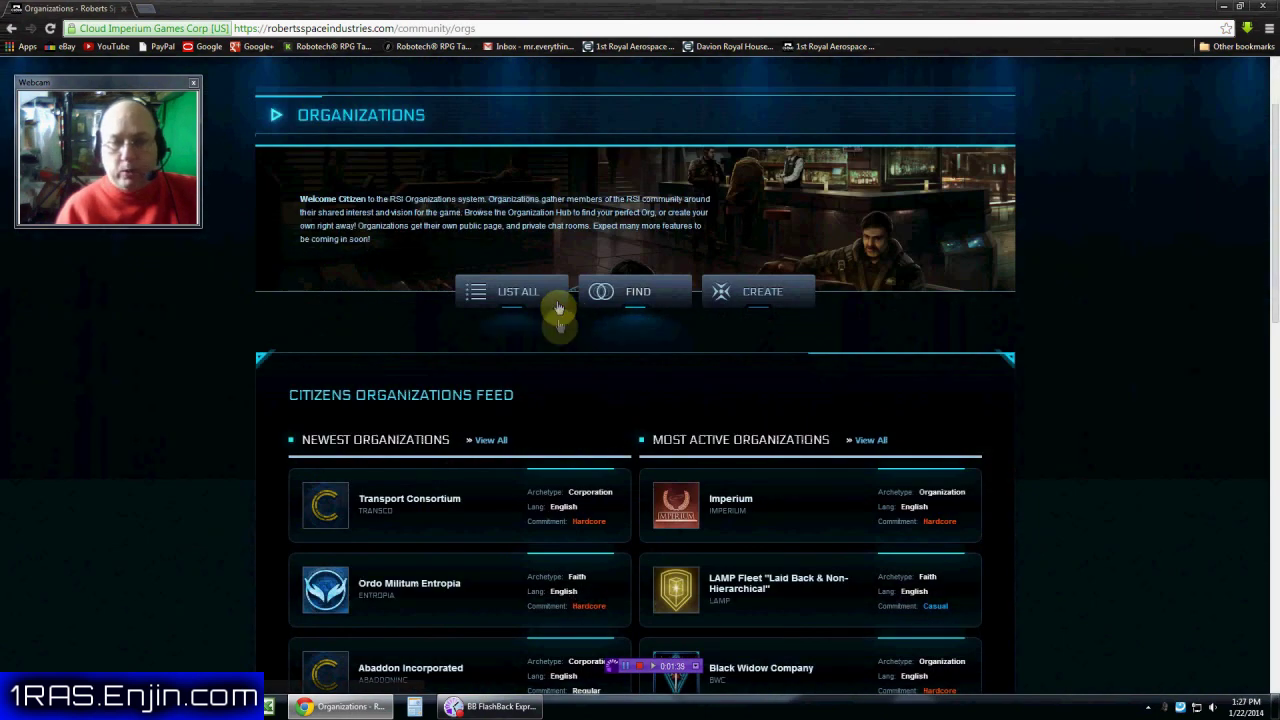
scroll(571, 368, down, 6)
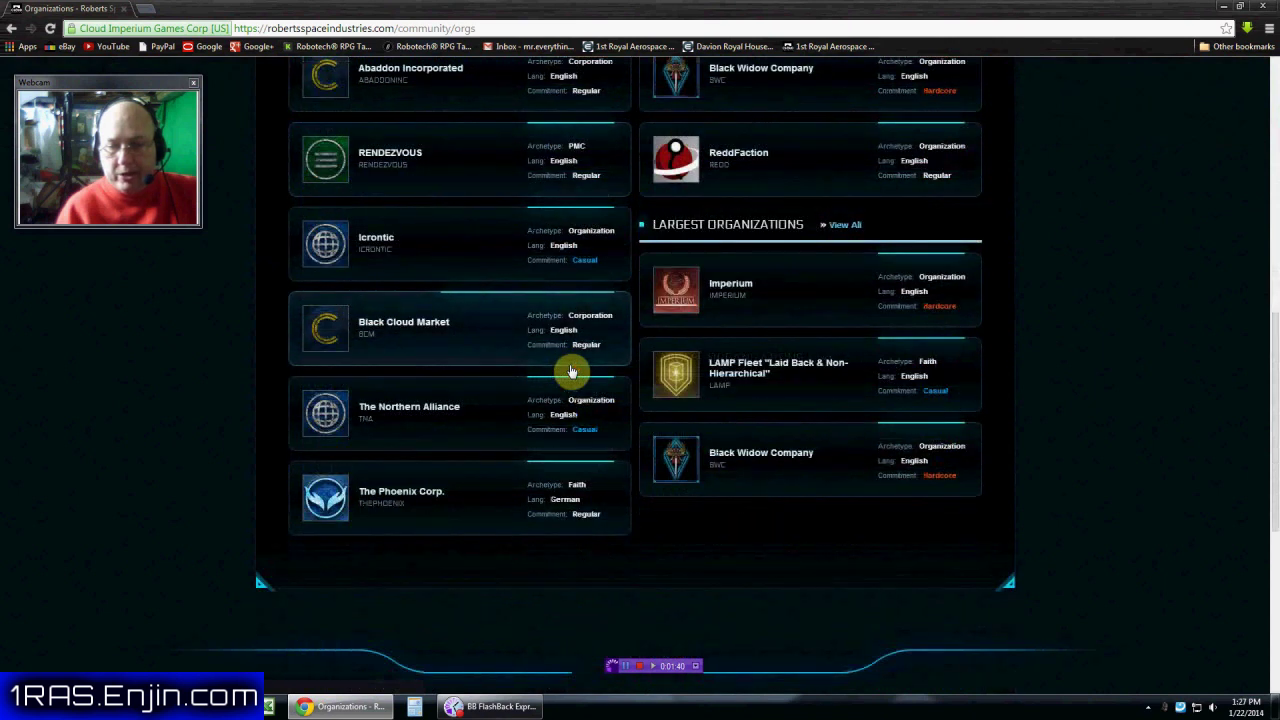
scroll(571, 370, up, 5)
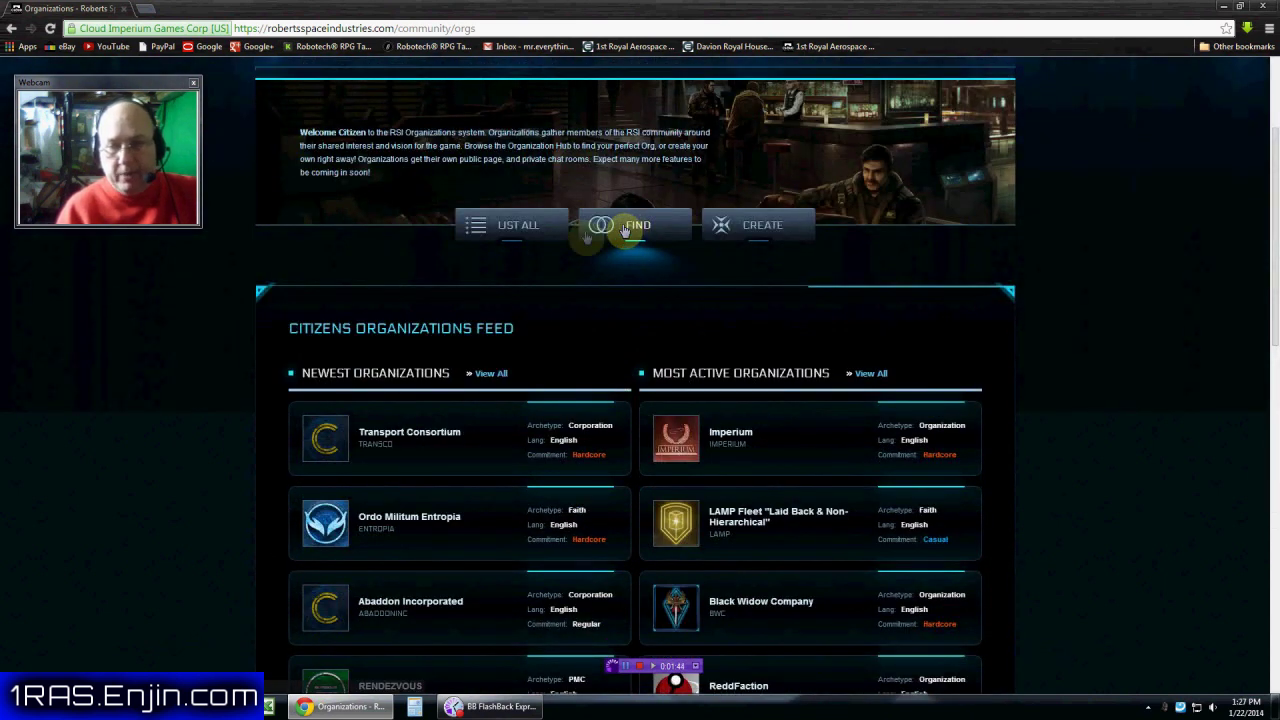
Open the organization creation form and look over its identification, archetype and properties sections.
click(777, 227)
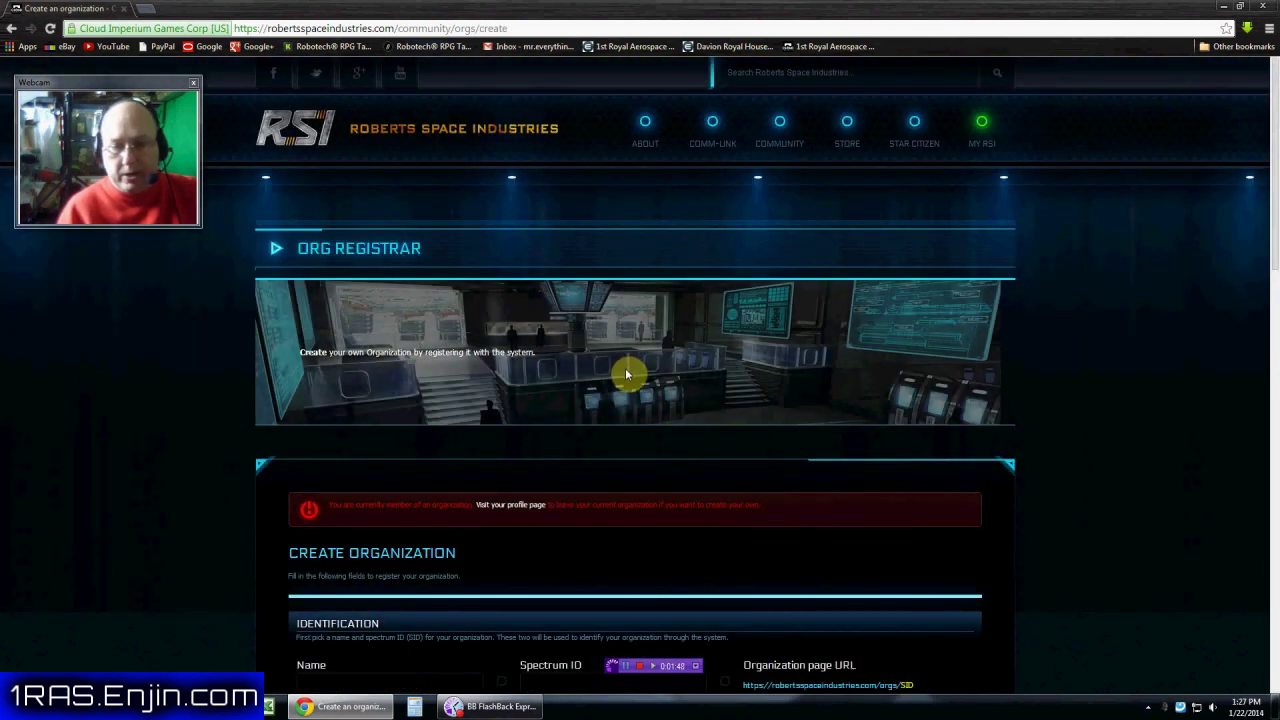
scroll(625, 368, down, 1)
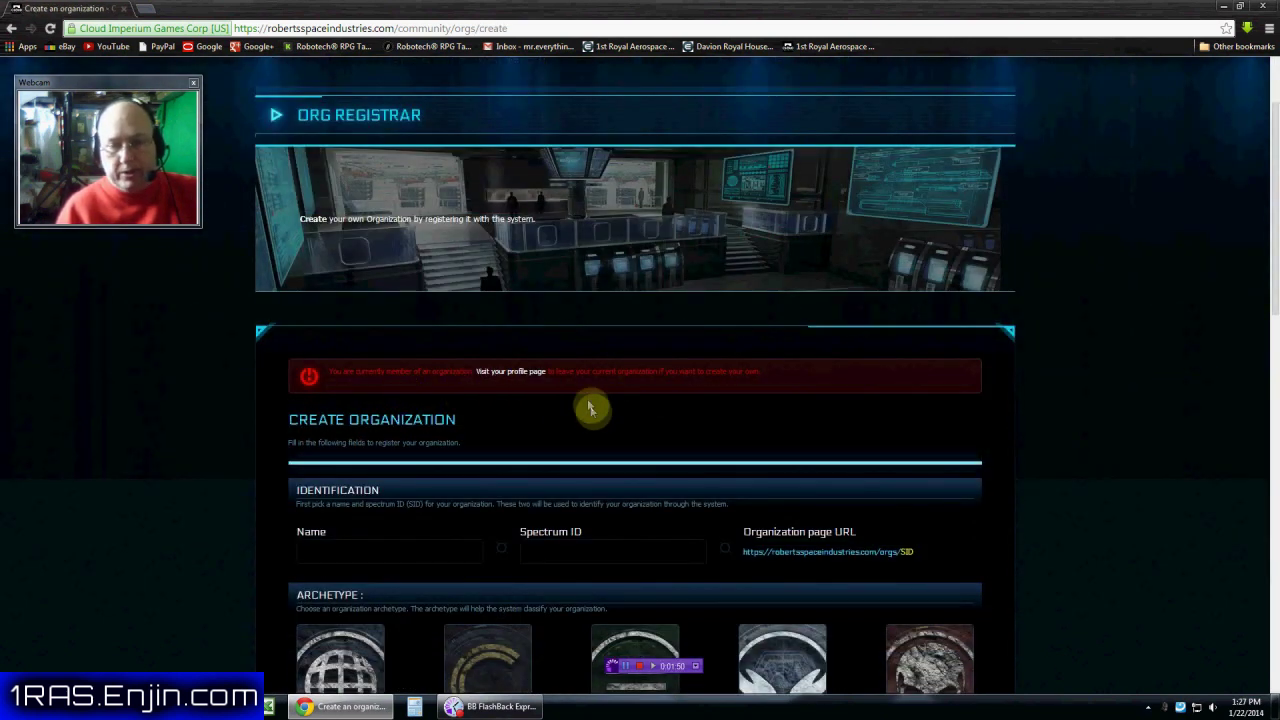
scroll(580, 429, down, 2)
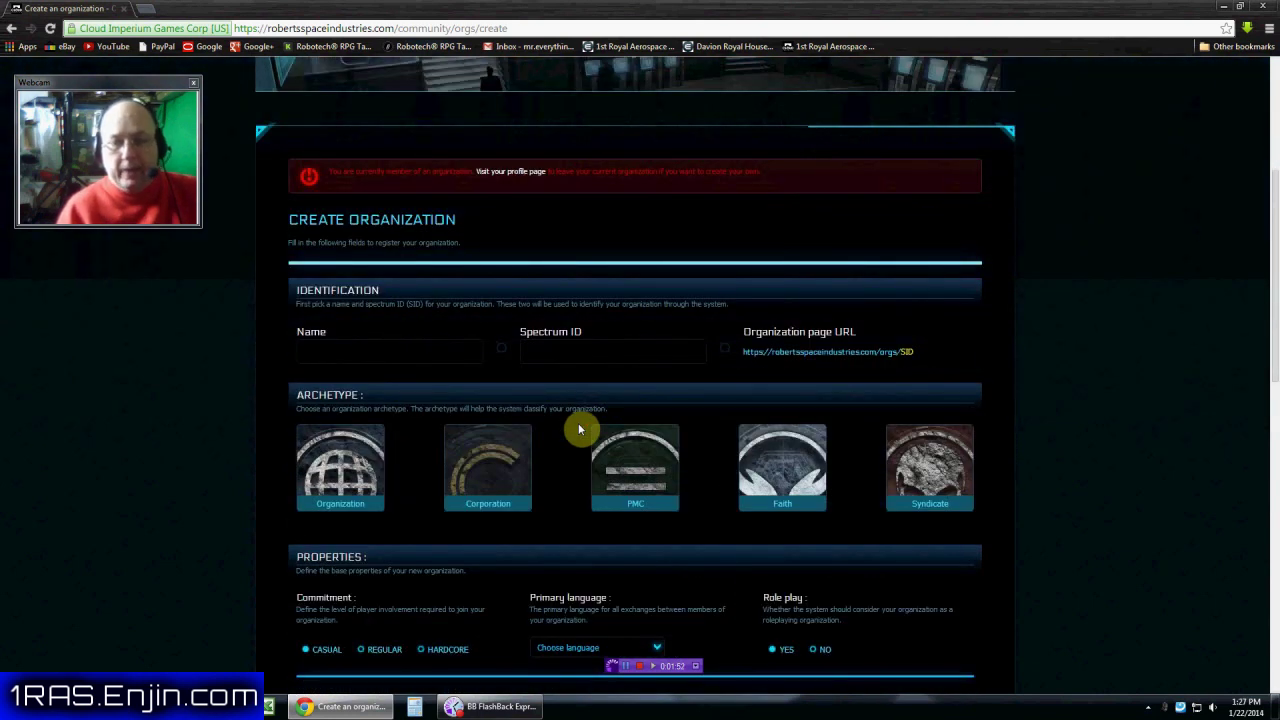
scroll(578, 429, down, 1)
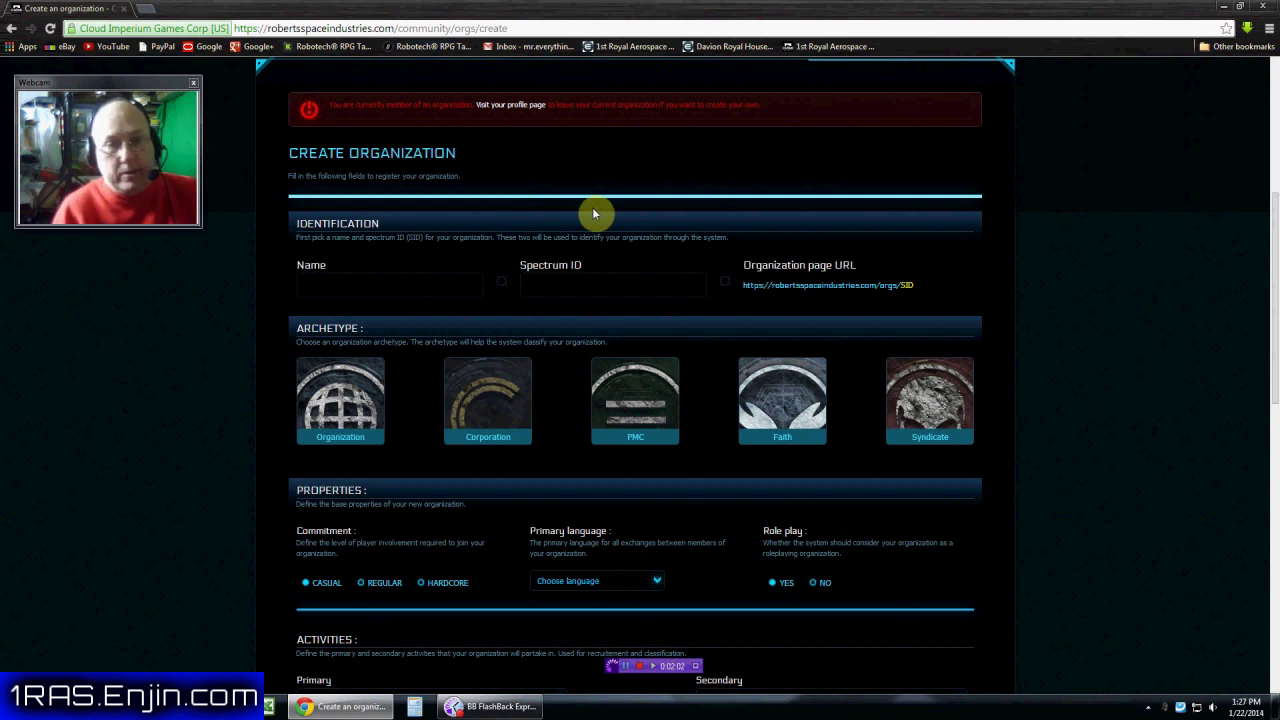
scroll(590, 213, down, 1)
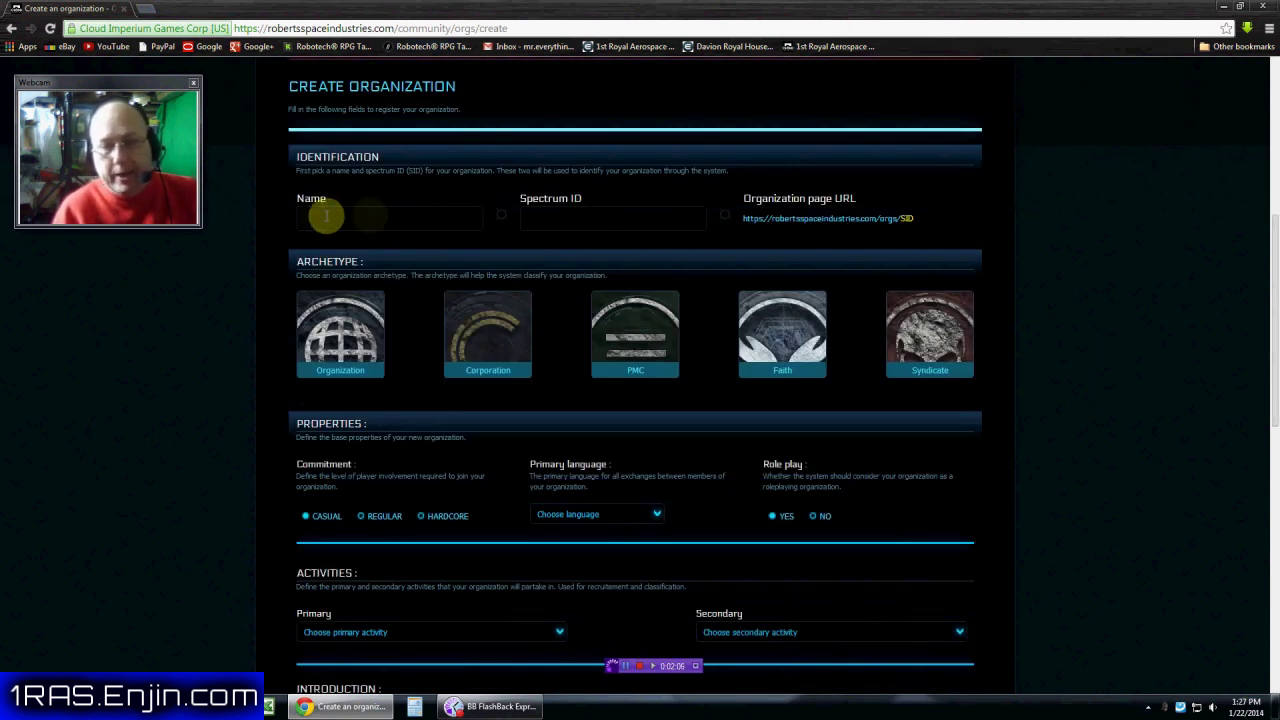
Examine the Name and Spectrum ID fields and the archetype choices, from Organization to Syndicate.
click(325, 216)
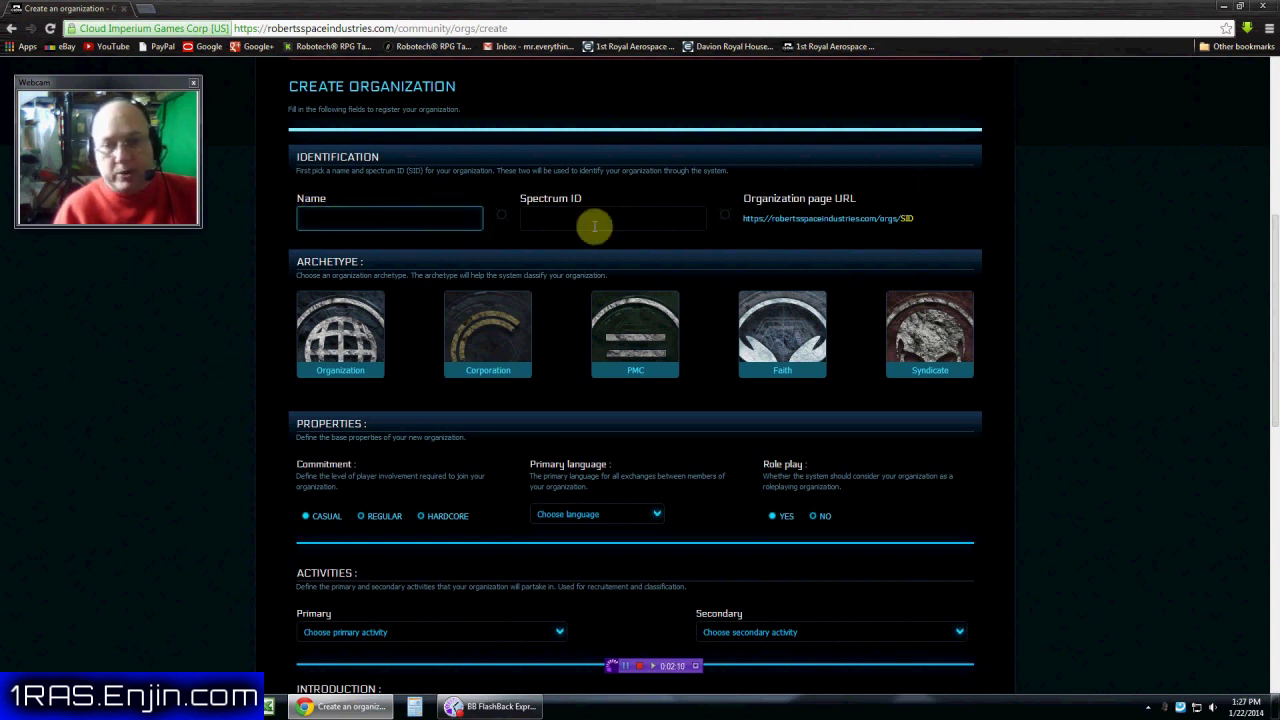
click(553, 218)
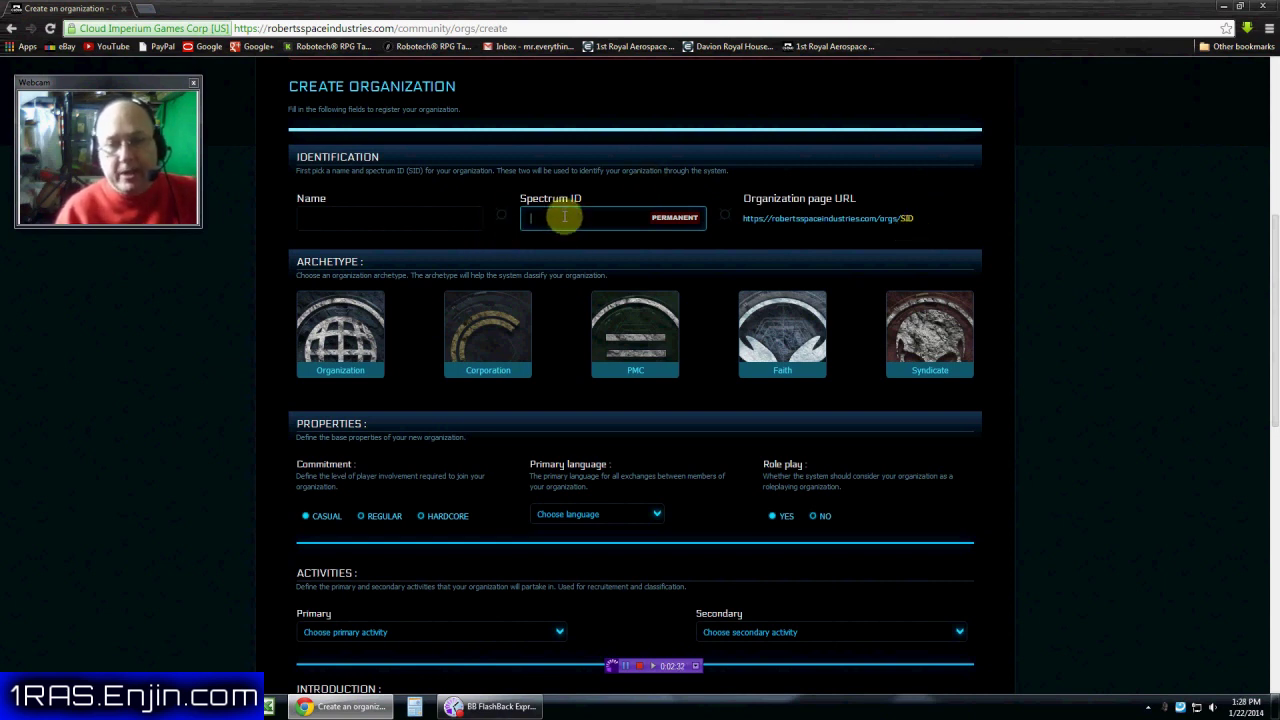
click(337, 212)
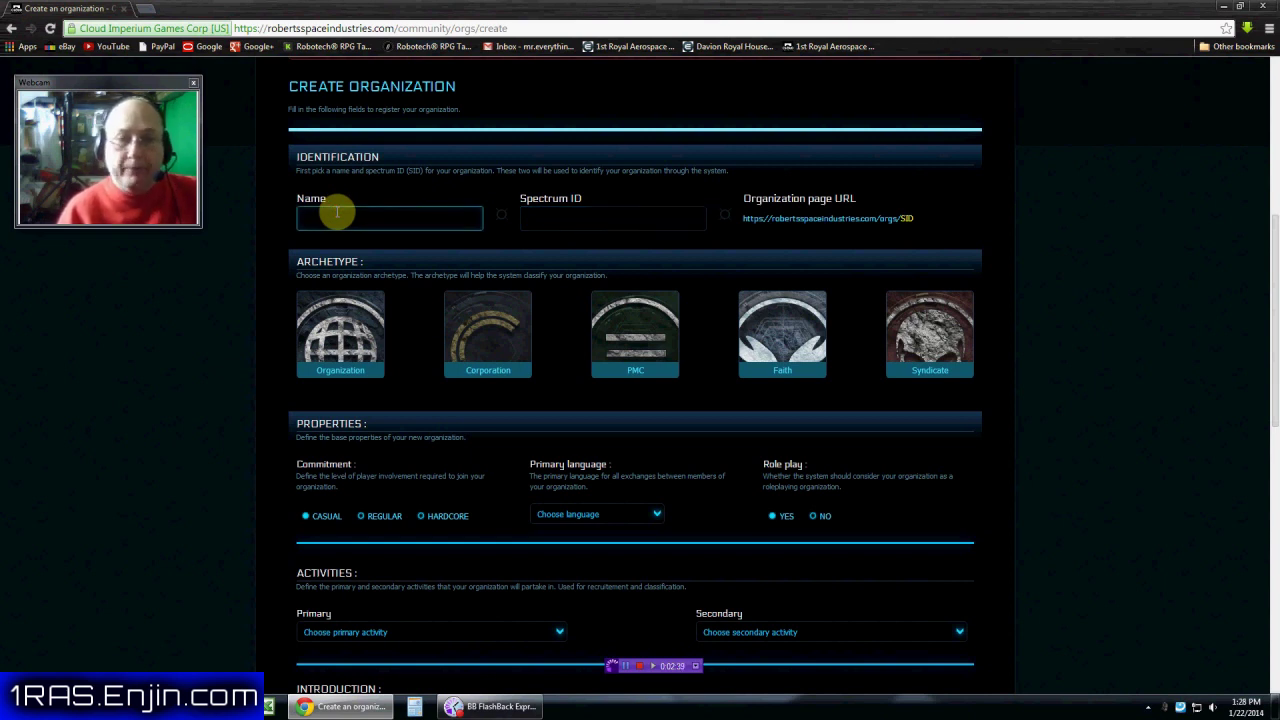
click(555, 217)
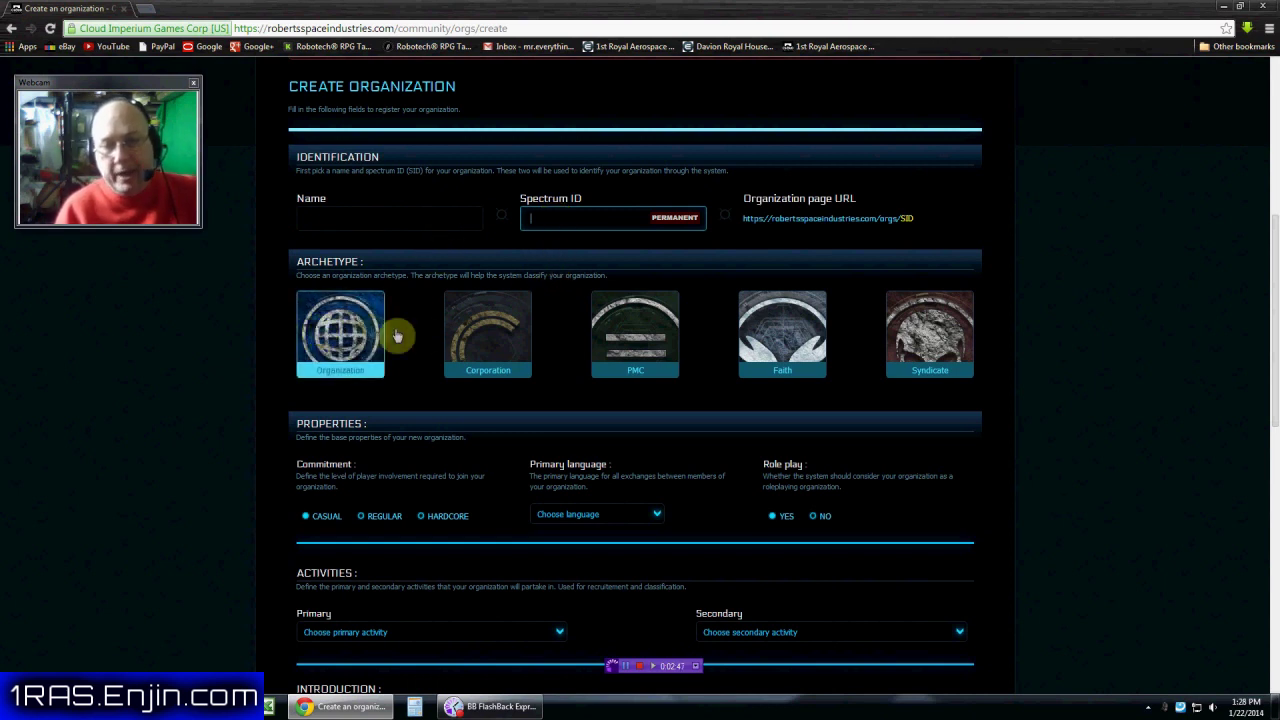
click(487, 332)
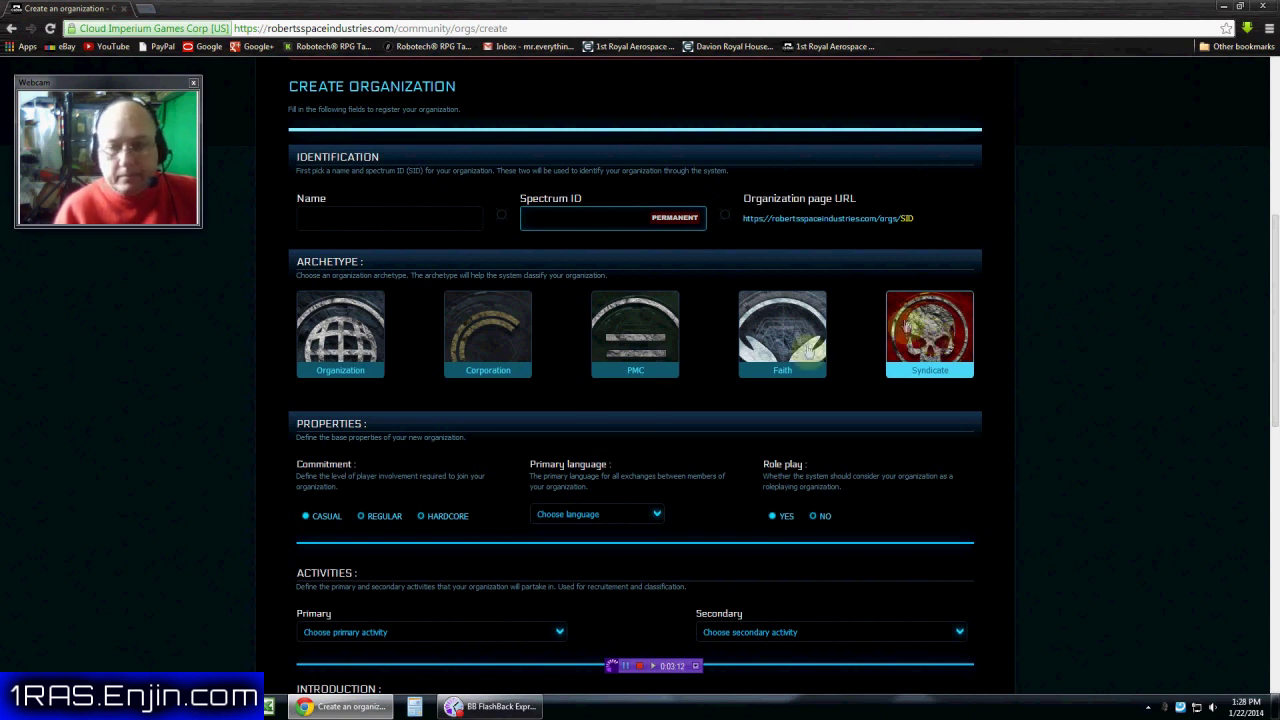
Examine the new organization's commitment levels and browse the primary language options without choosing one.
scroll(521, 445, down, 1)
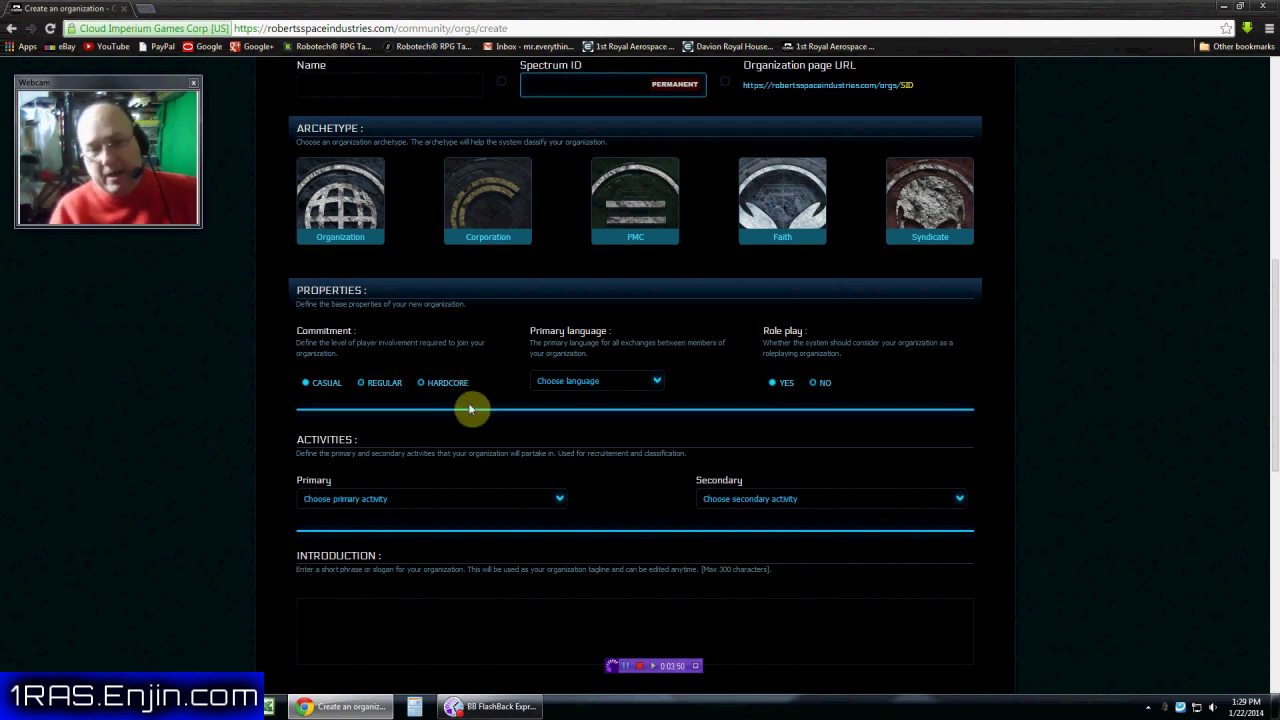
click(655, 381)
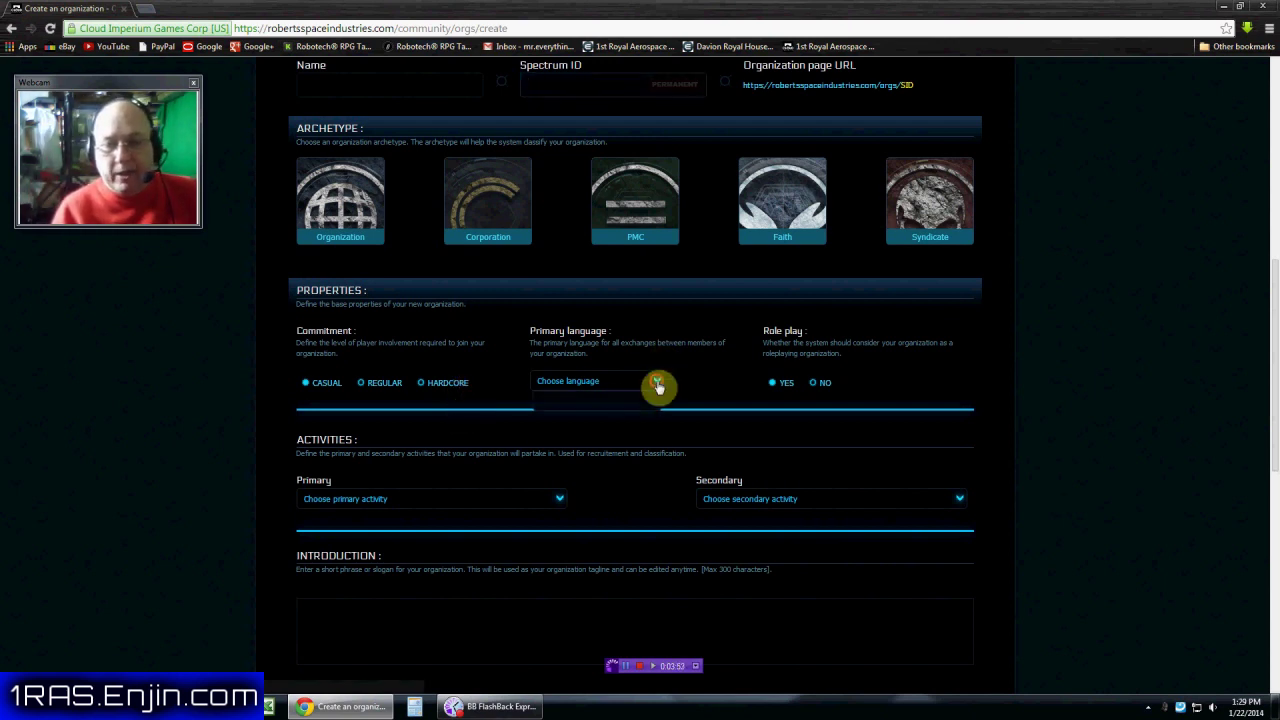
scroll(594, 440, down, 10)
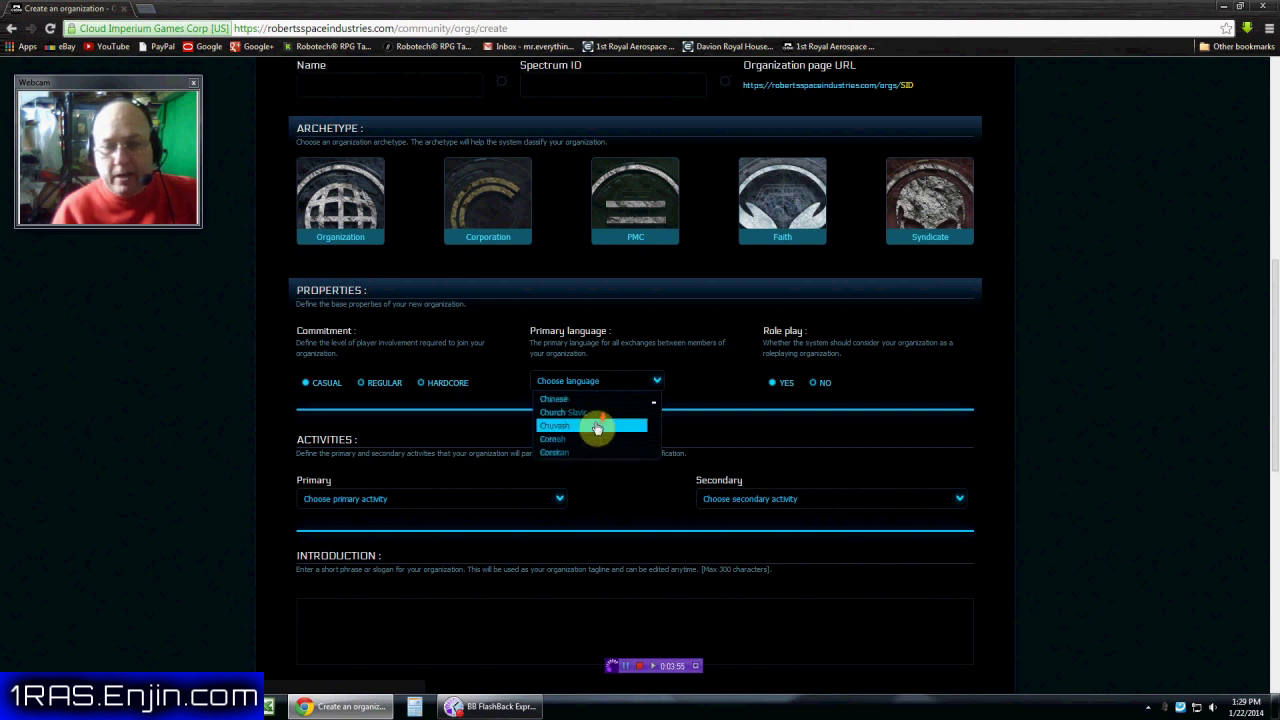
click(710, 375)
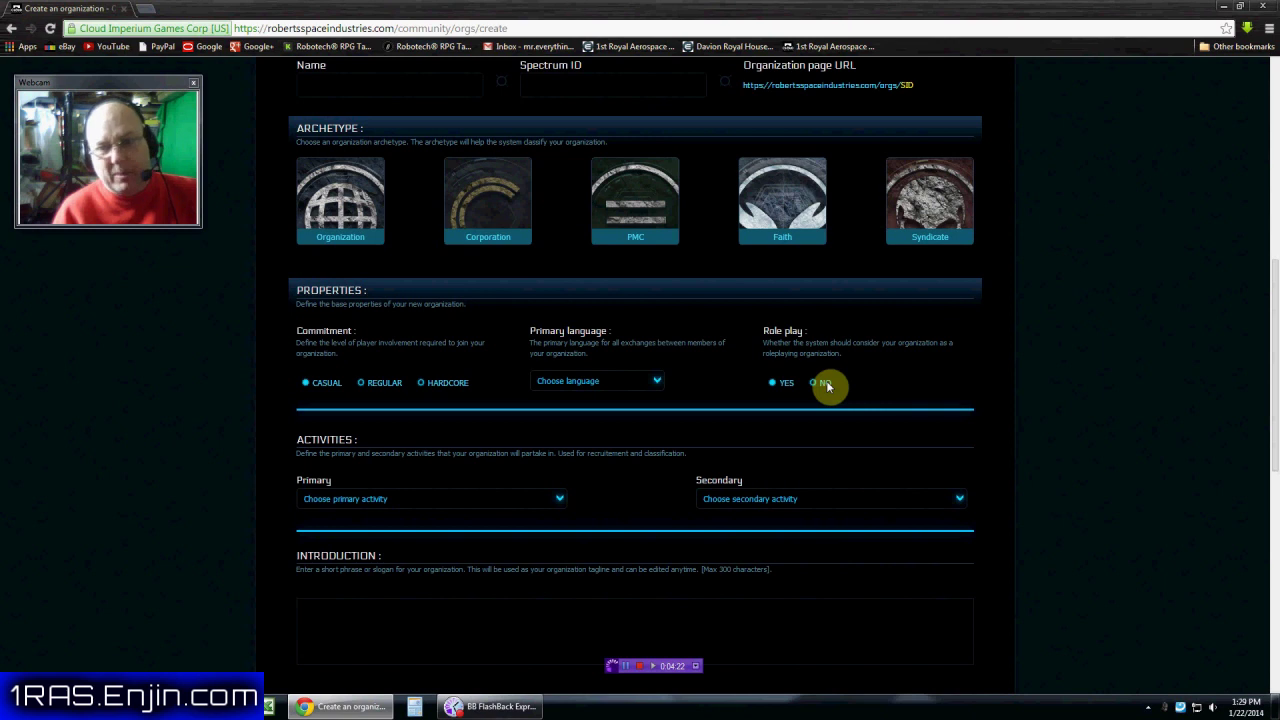
Set the primary activity to Bounty Hunting and browse the other primary activity options.
scroll(534, 429, down, 2)
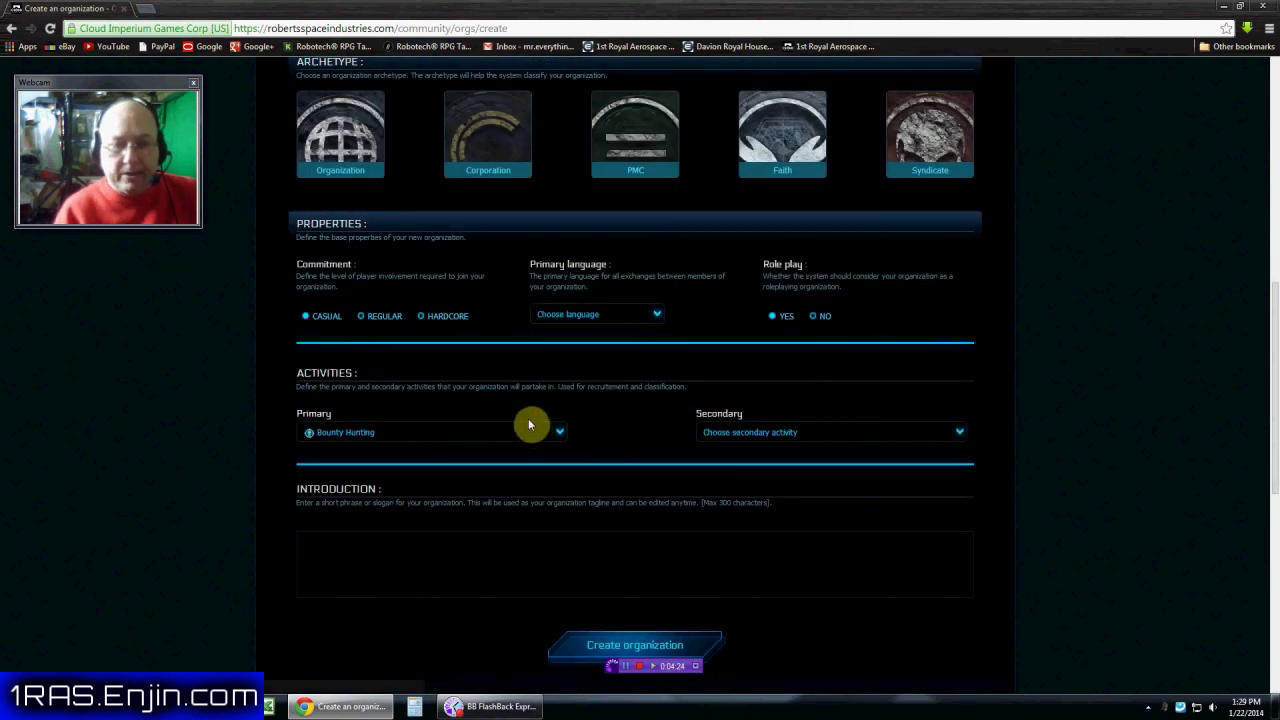
scroll(530, 425, up, 2)
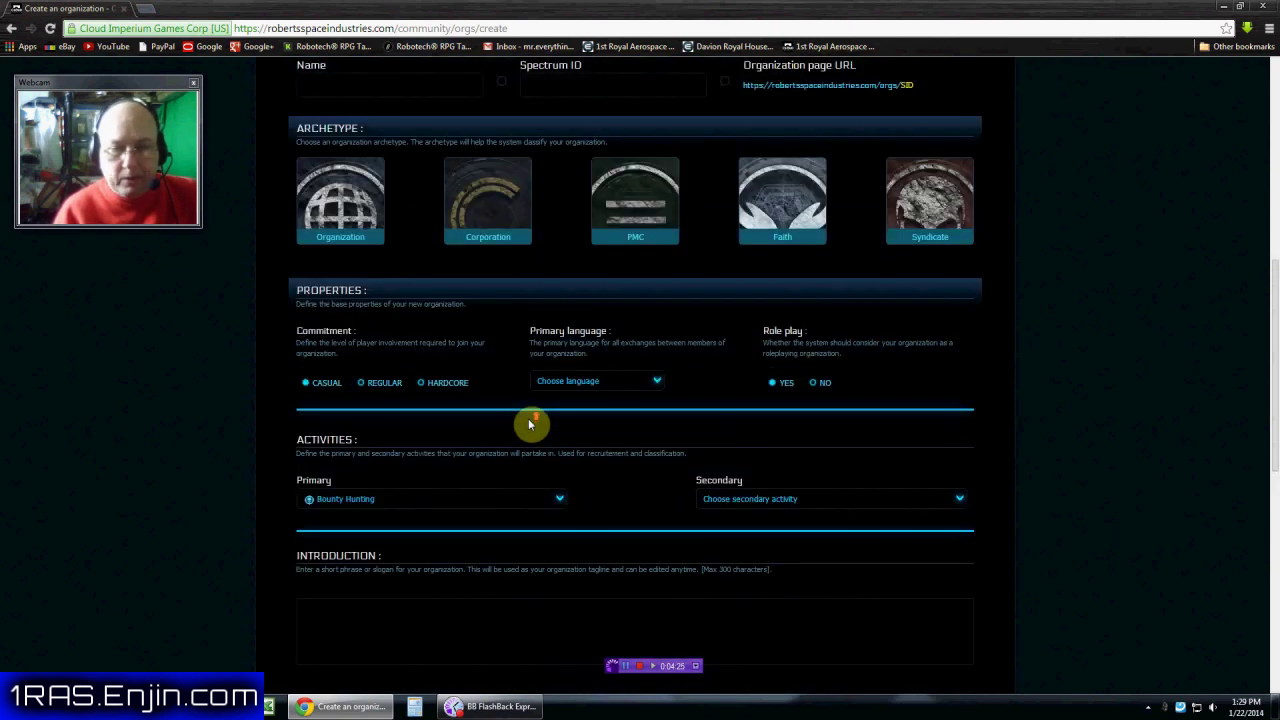
click(560, 505)
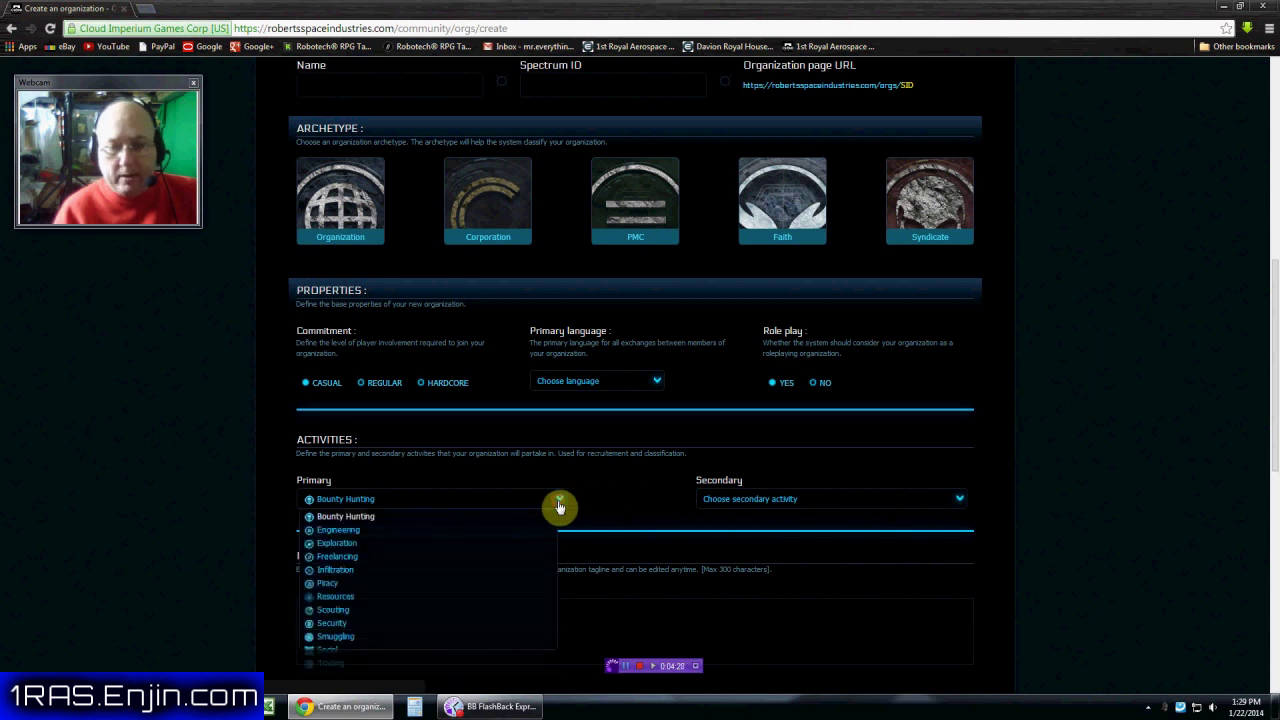
click(632, 493)
scroll(632, 493, down, 3)
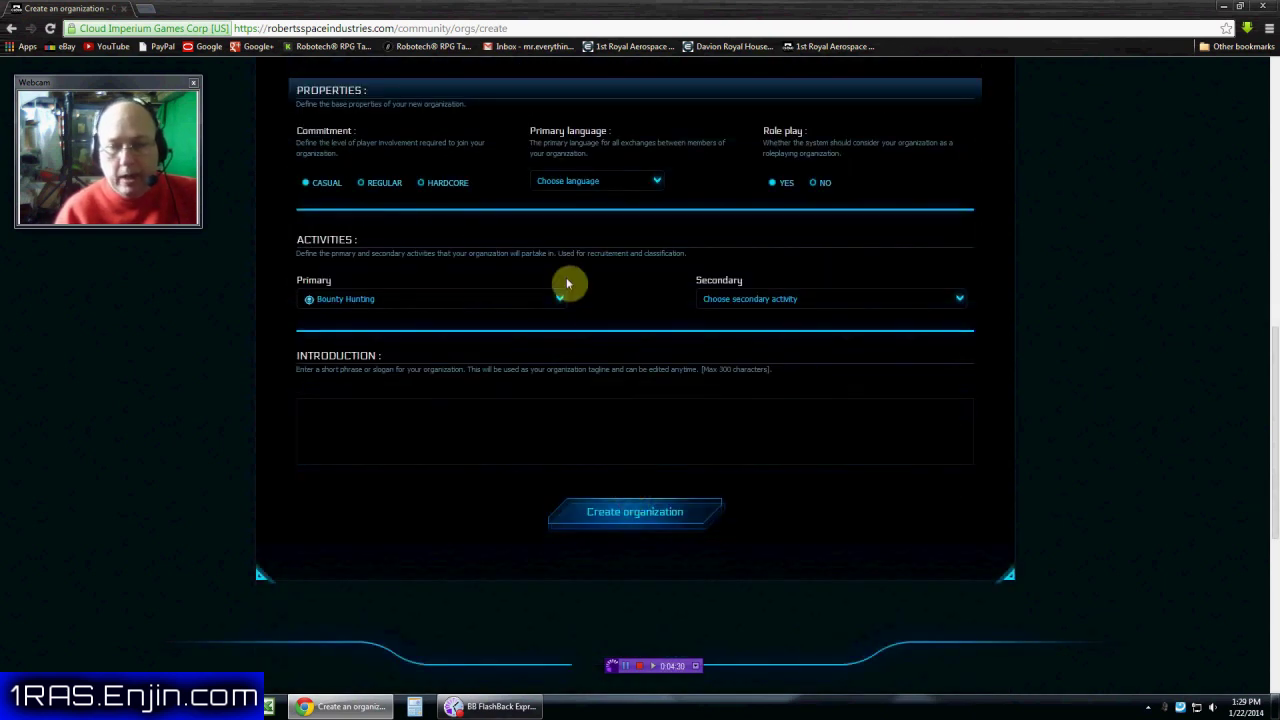
click(560, 299)
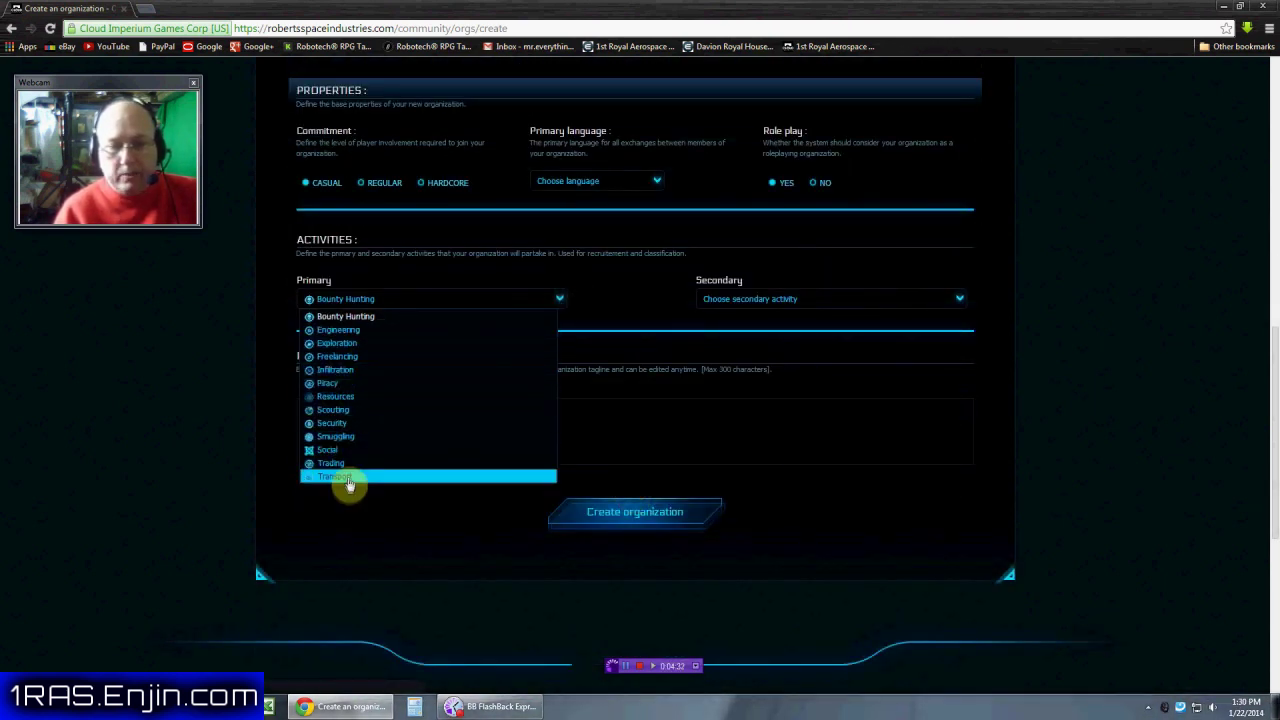
click(613, 302)
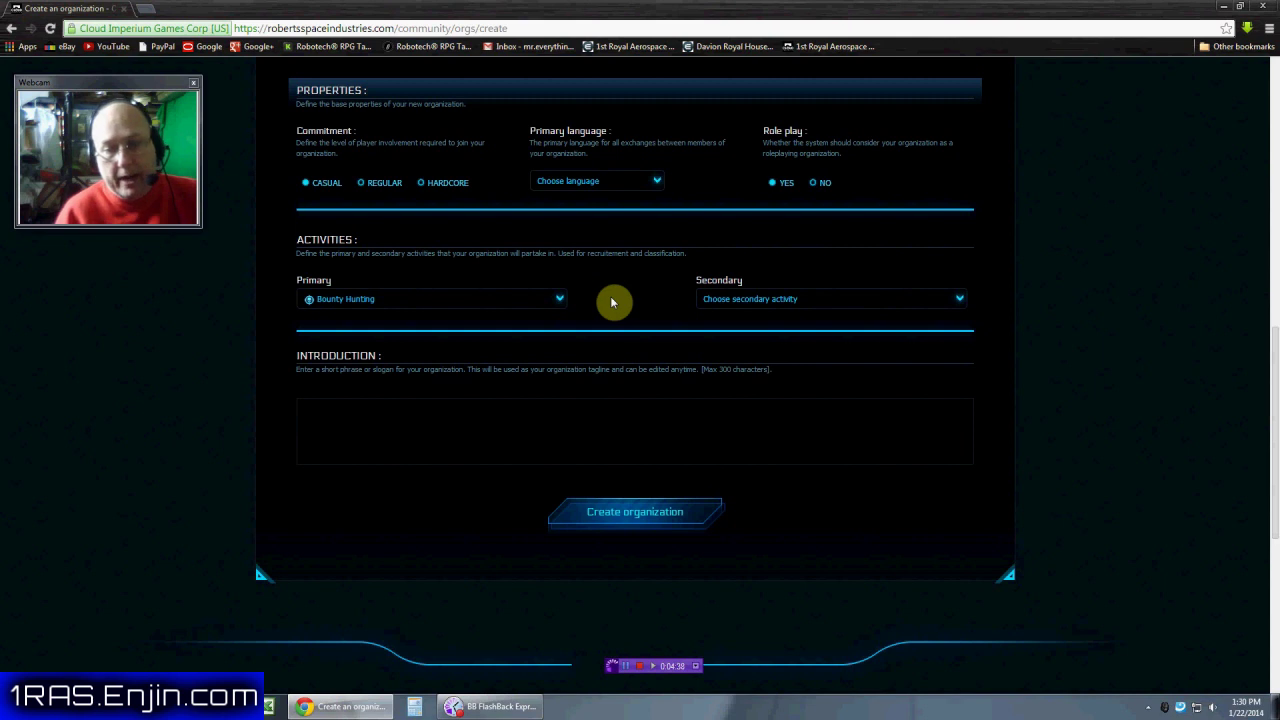
Browse the secondary activity options without choosing one and try to create the organization.
click(745, 300)
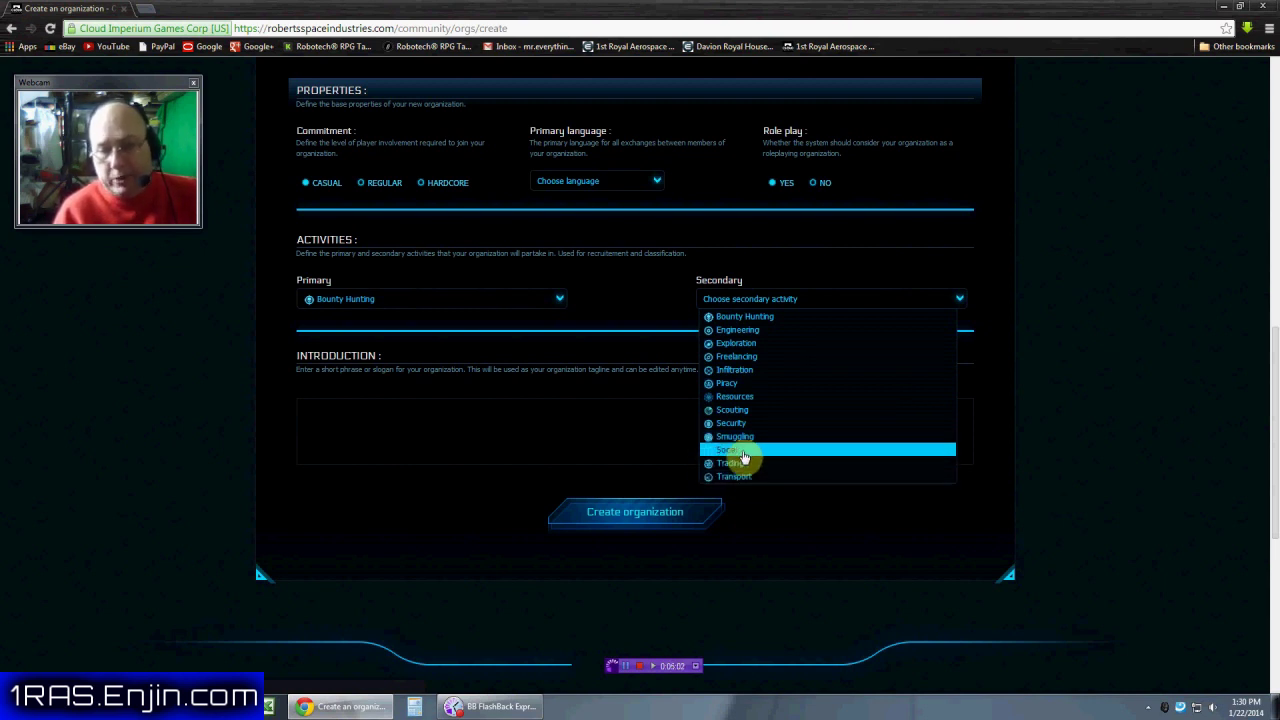
click(640, 301)
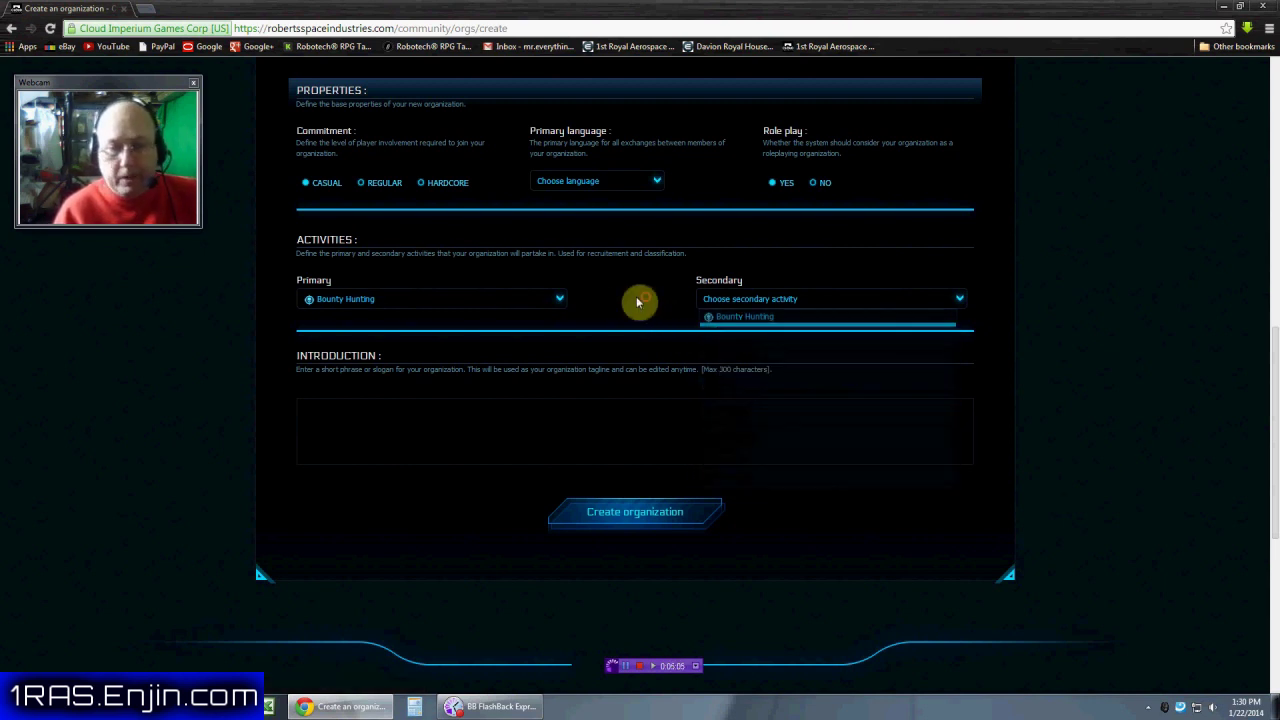
click(612, 507)
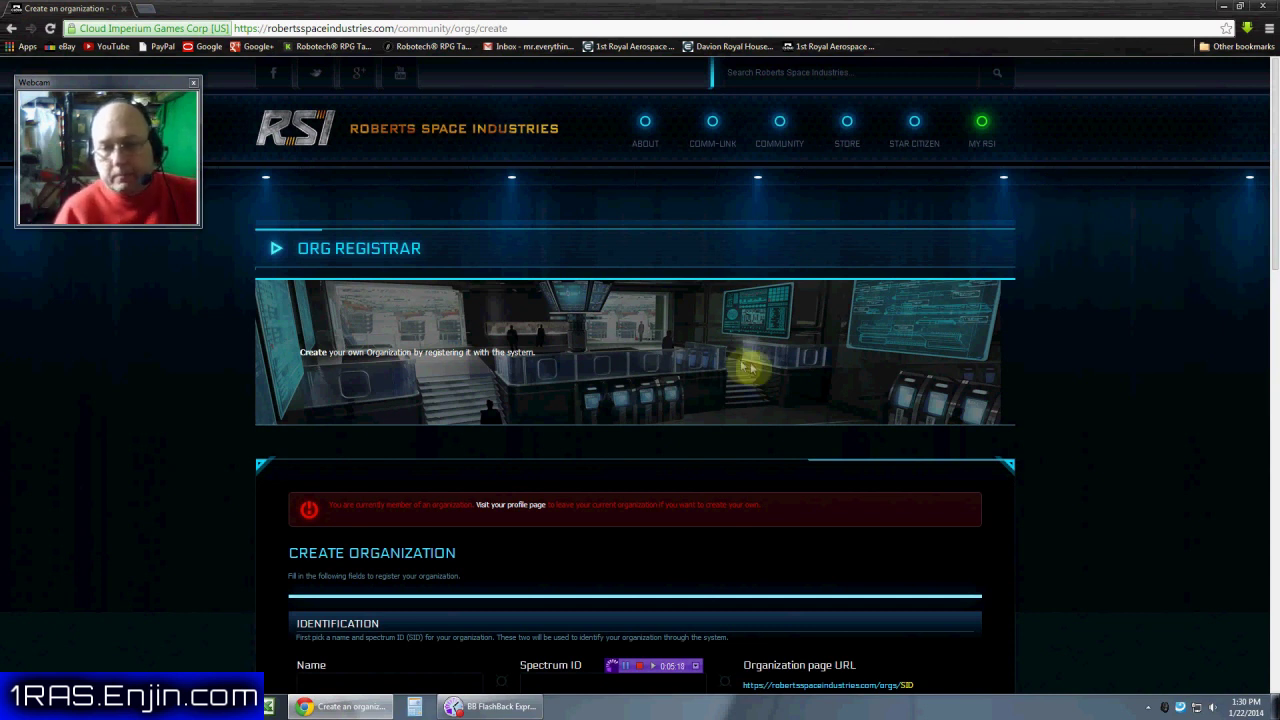
Return to the community Organizations page and review its newest, most active and largest organizations.
mouse_move(779, 137)
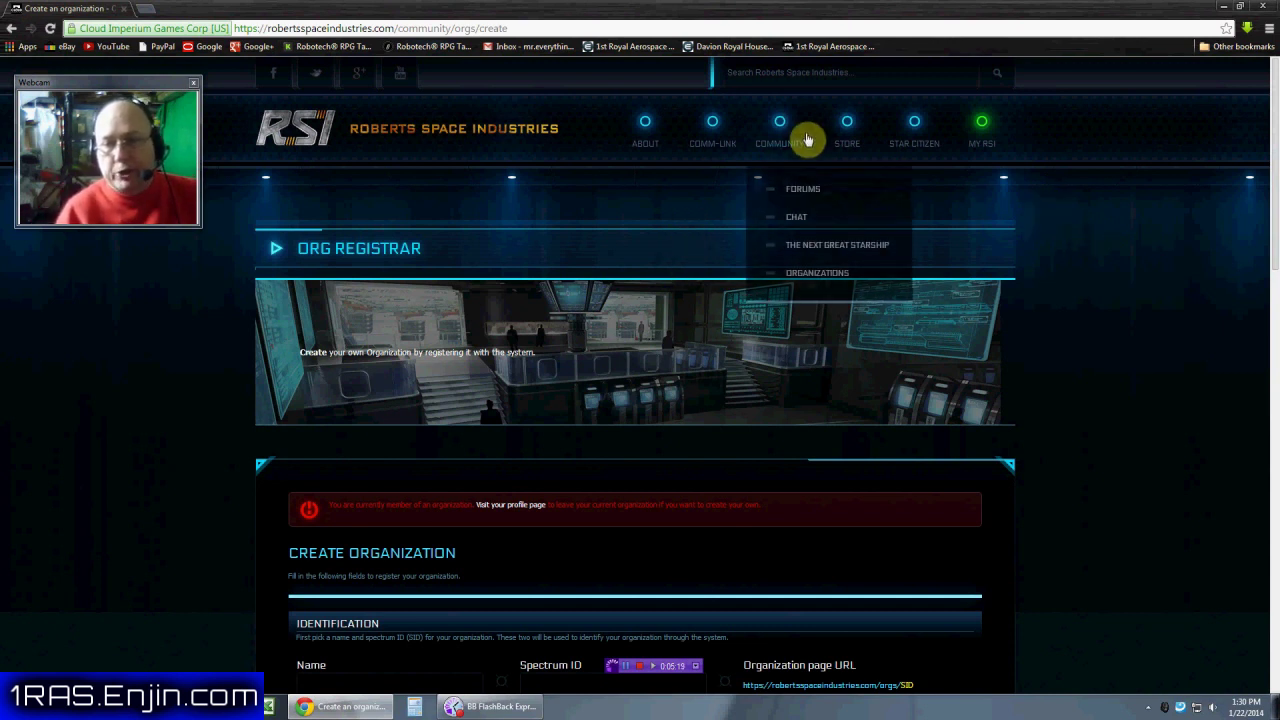
click(810, 272)
scroll(588, 460, down, 15)
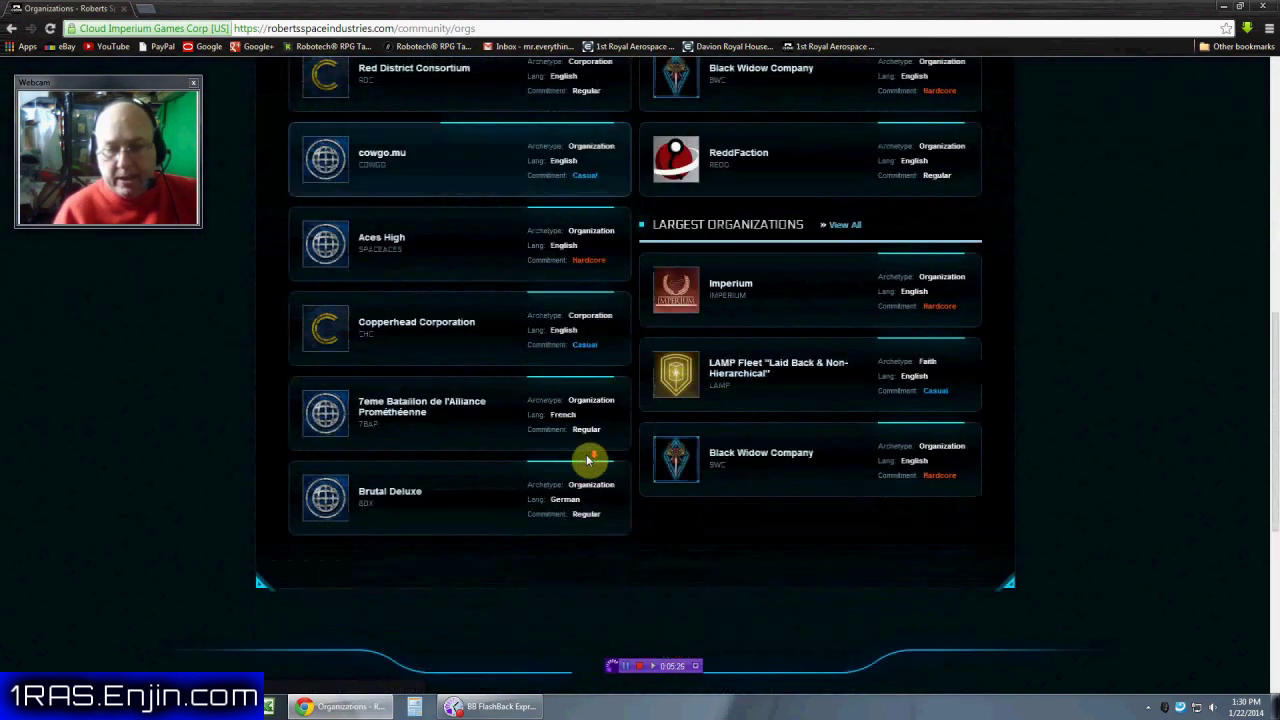
scroll(626, 397, up, 10)
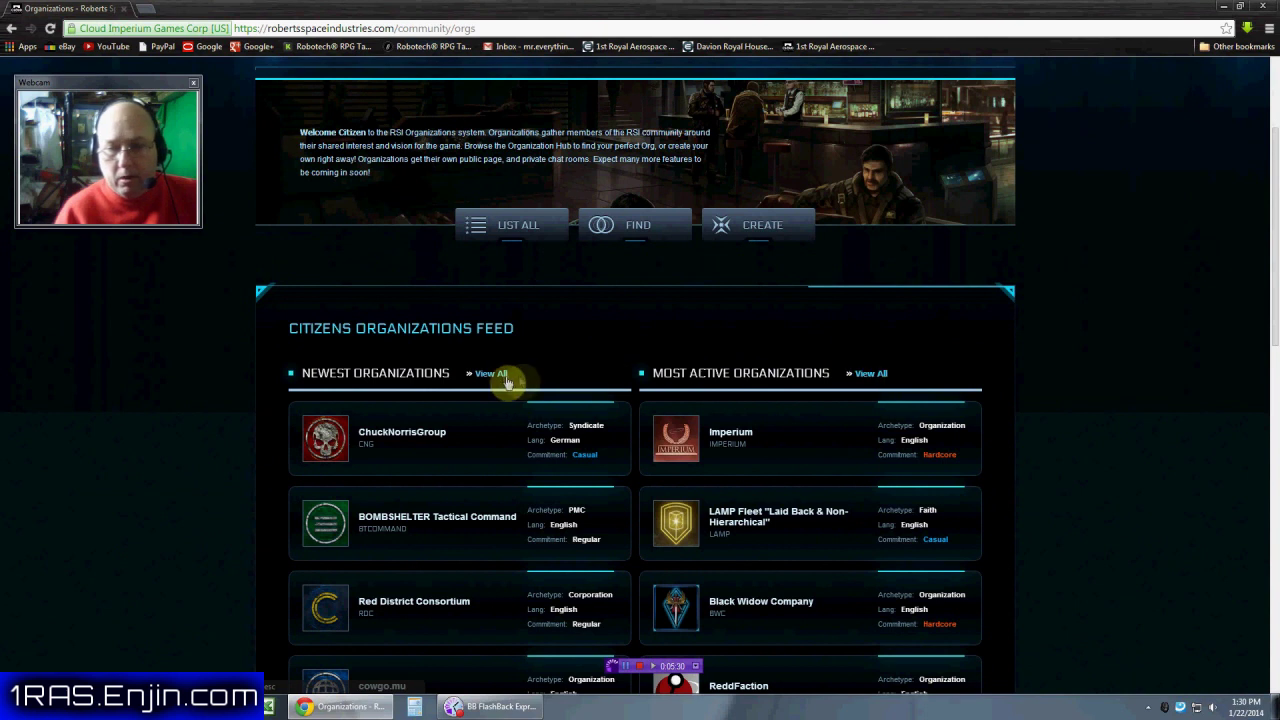
scroll(586, 360, down, 1)
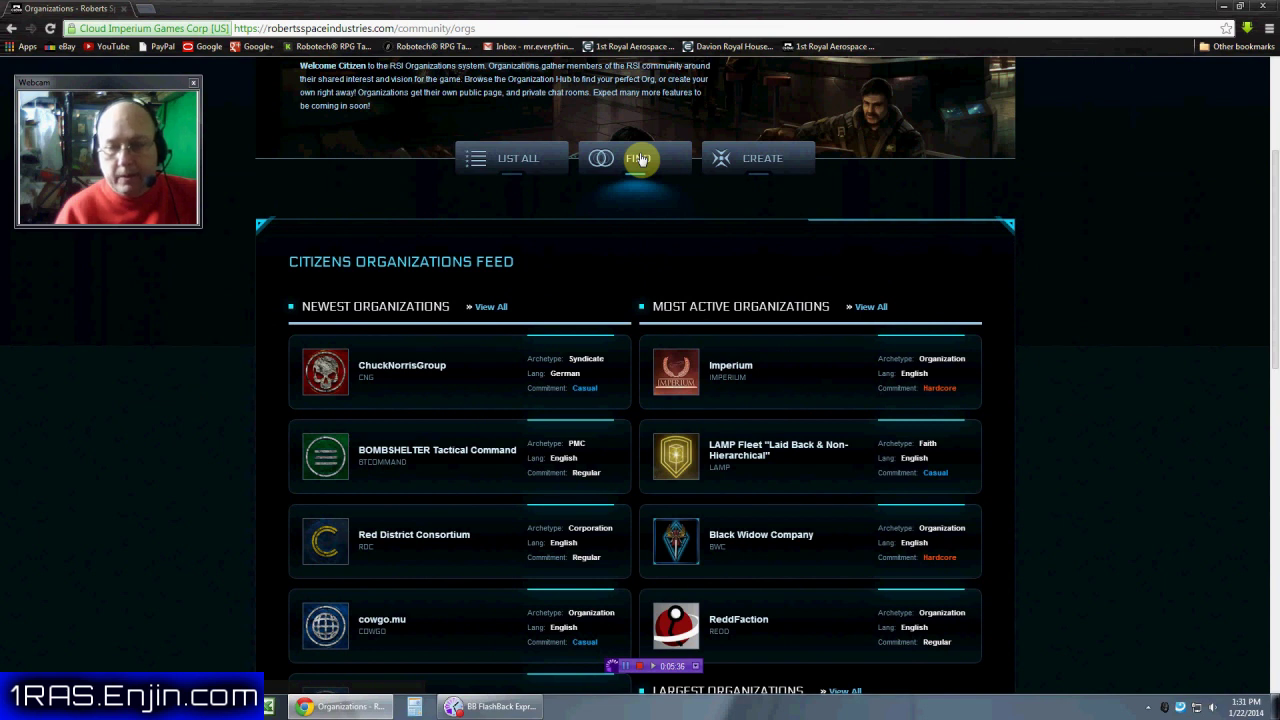
scroll(726, 337, up, 3)
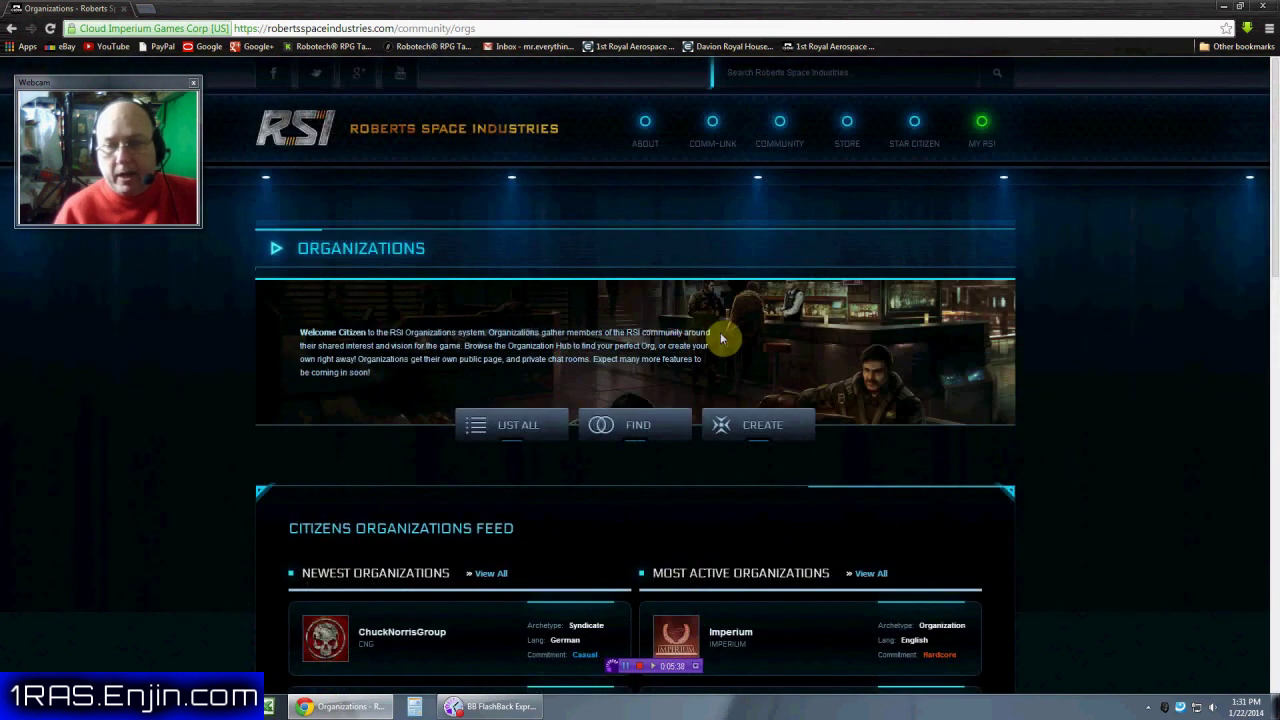
Open the account's Organizations page and review the membership card for the 1st Royal Aerospace Squadron.
mouse_move(987, 121)
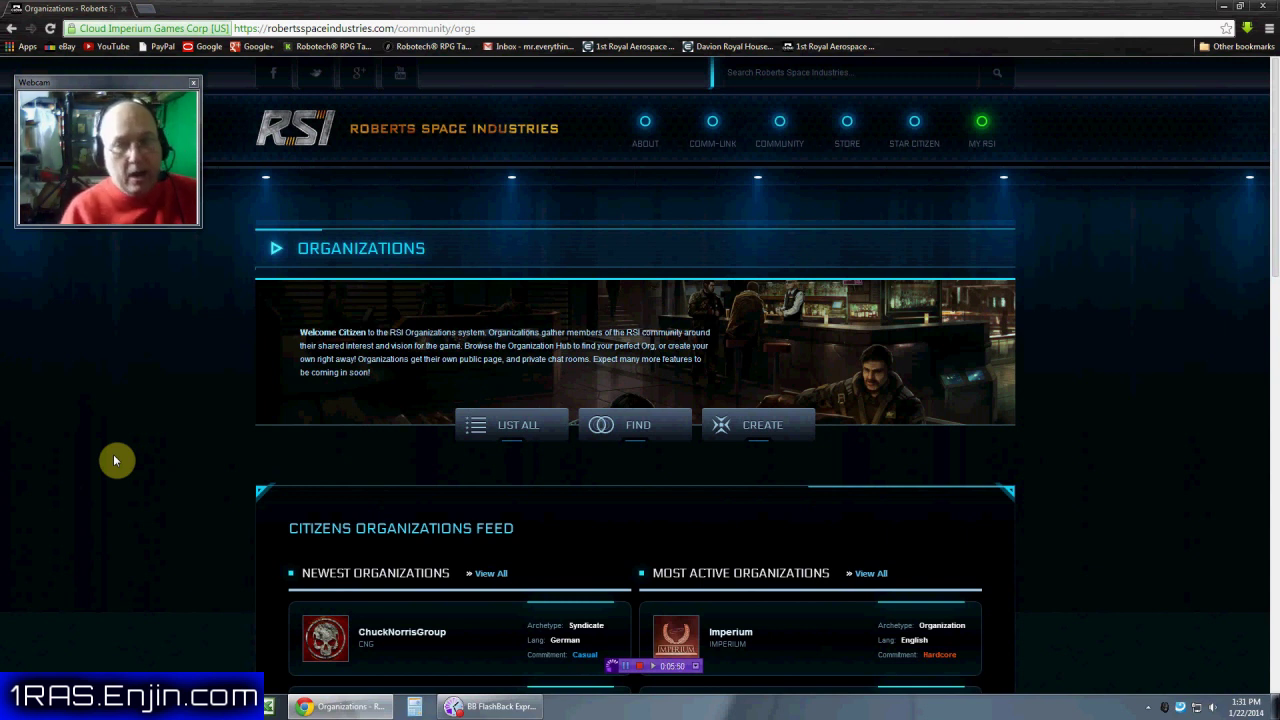
mouse_move(980, 149)
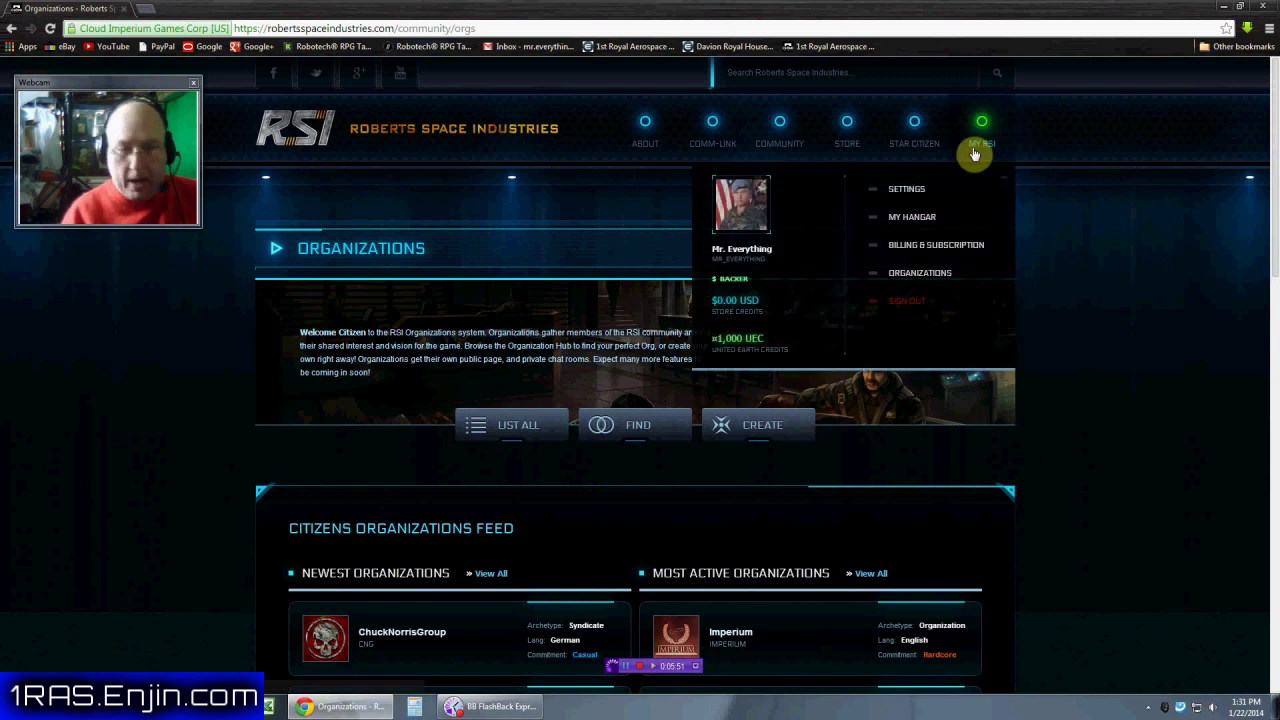
click(925, 278)
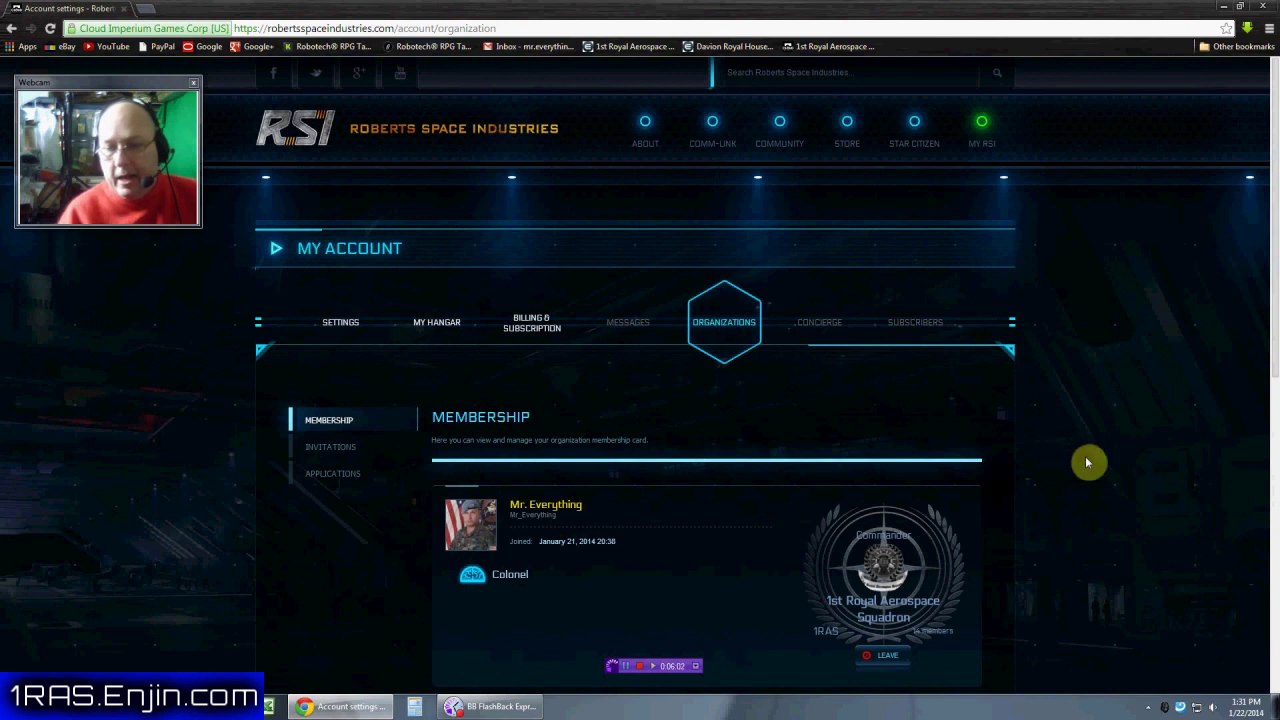
scroll(1094, 486, down, 3)
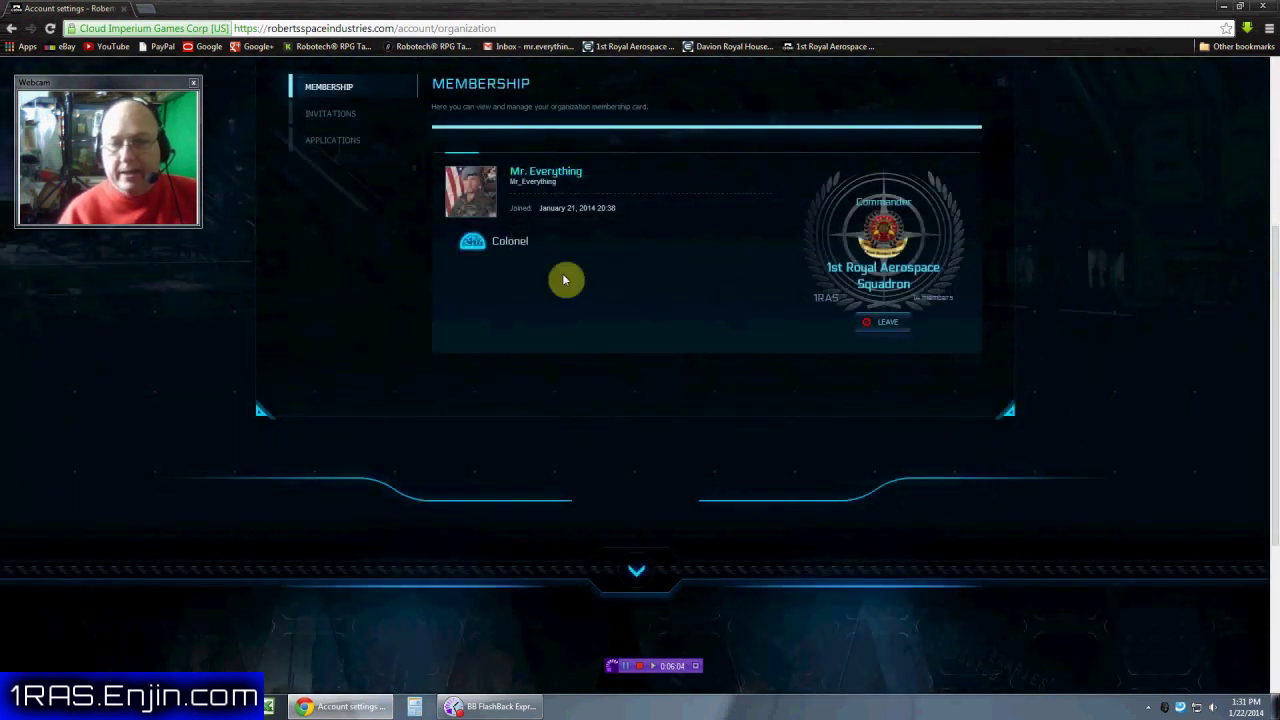
scroll(663, 395, up, 1)
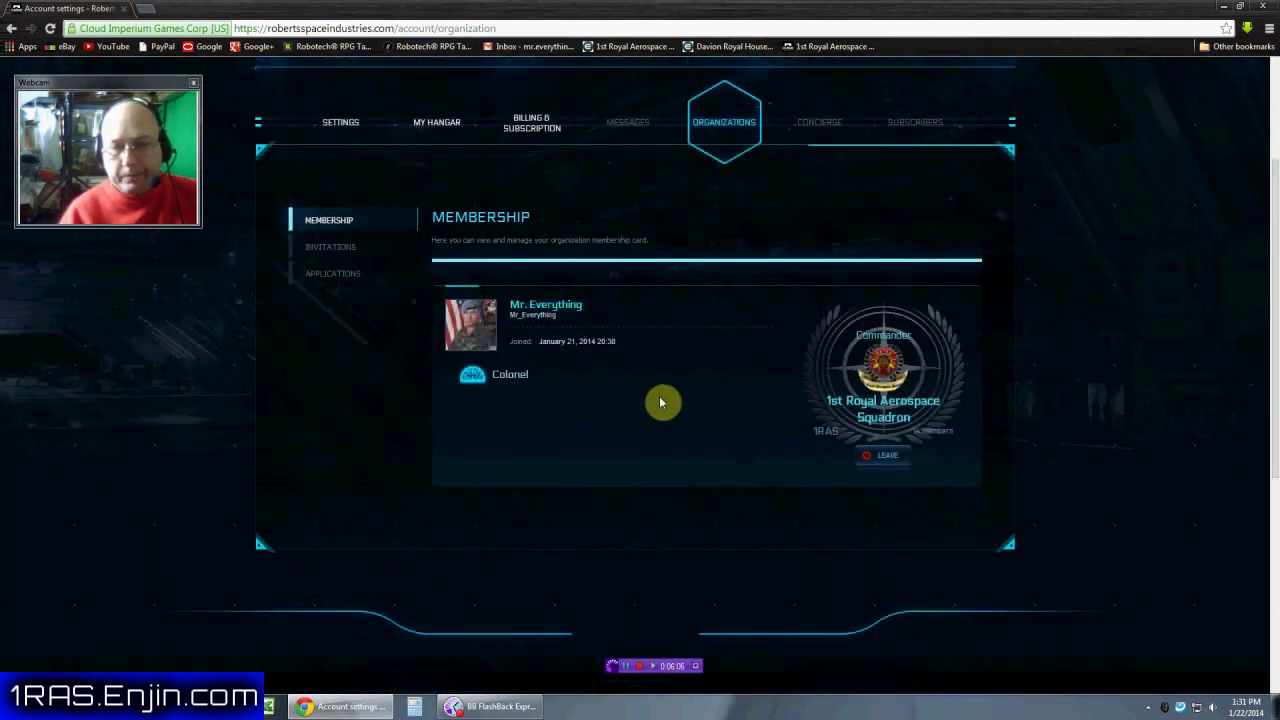
scroll(663, 405, down, 1)
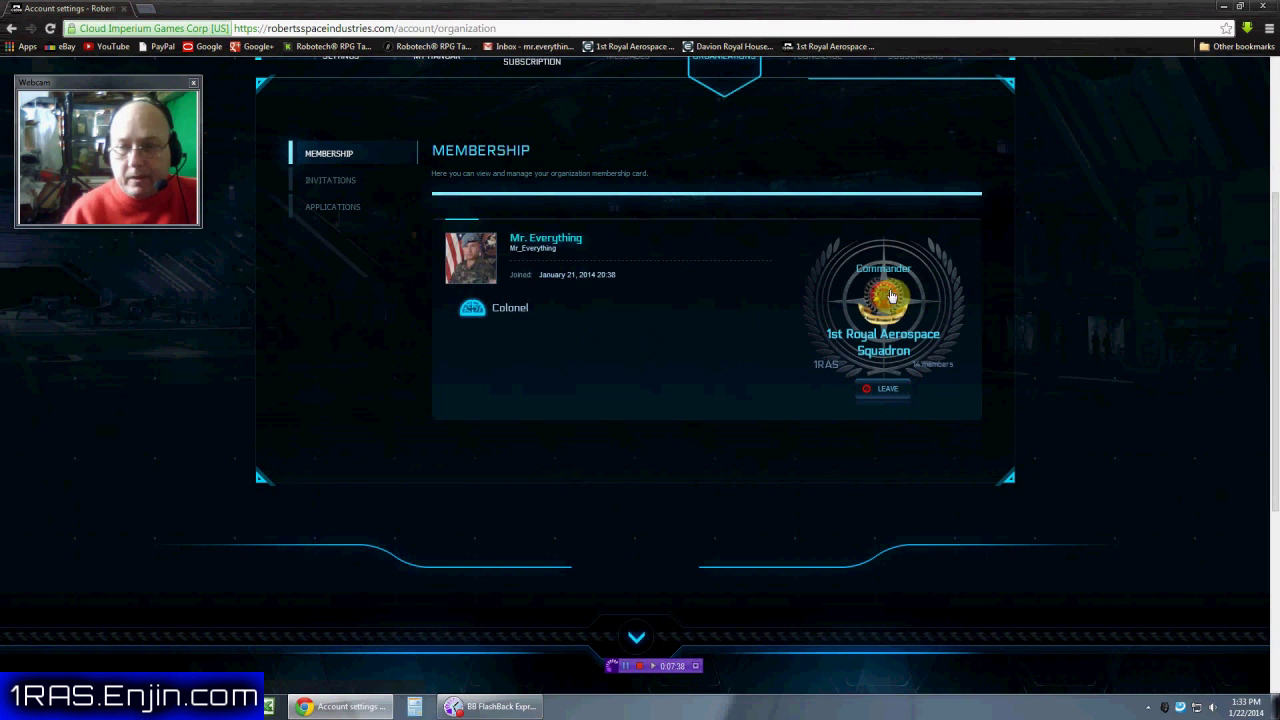
Open the 1st Royal Aerospace Squadron's organization page and review its banner, description and activity emblems.
click(884, 299)
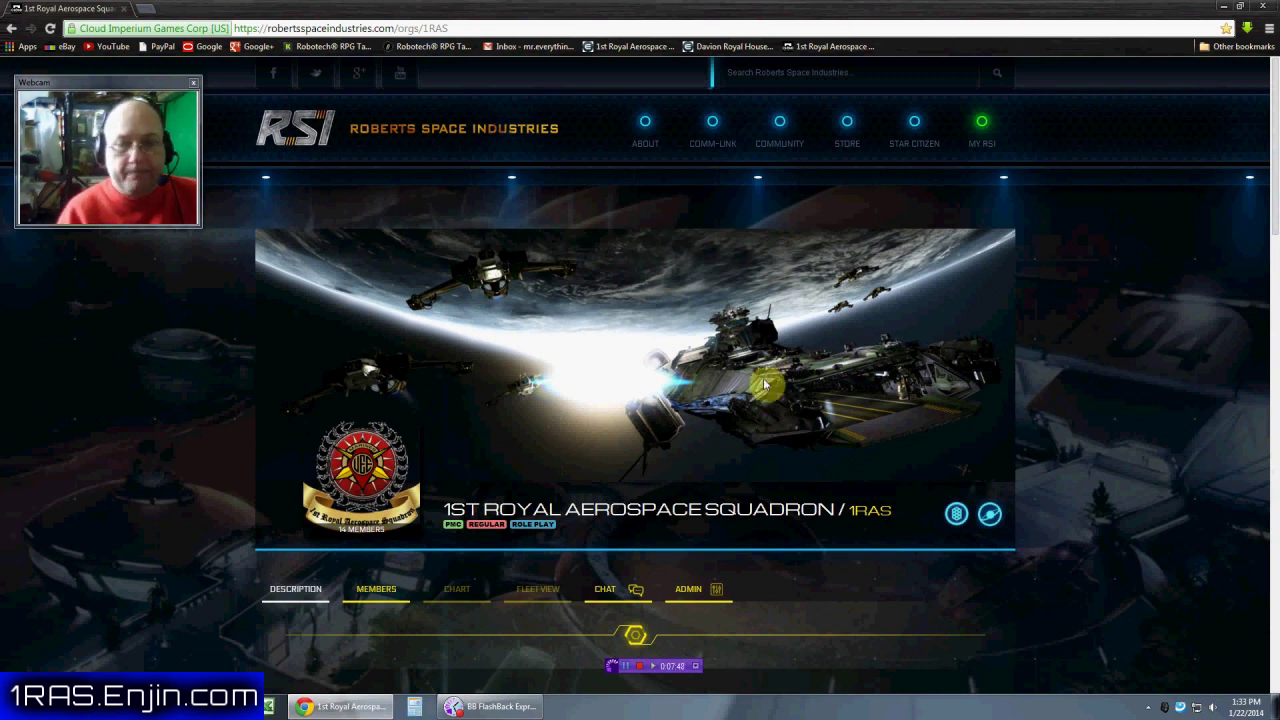
scroll(762, 381, down, 2)
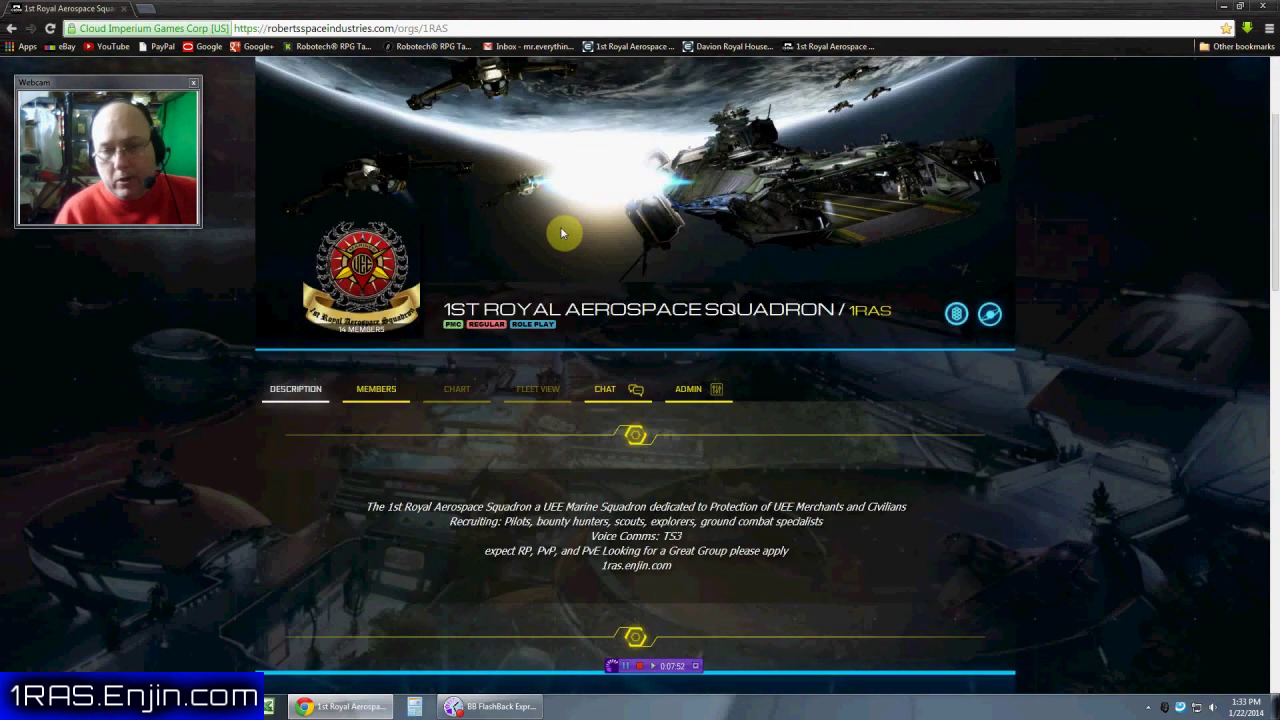
scroll(562, 233, down, 1)
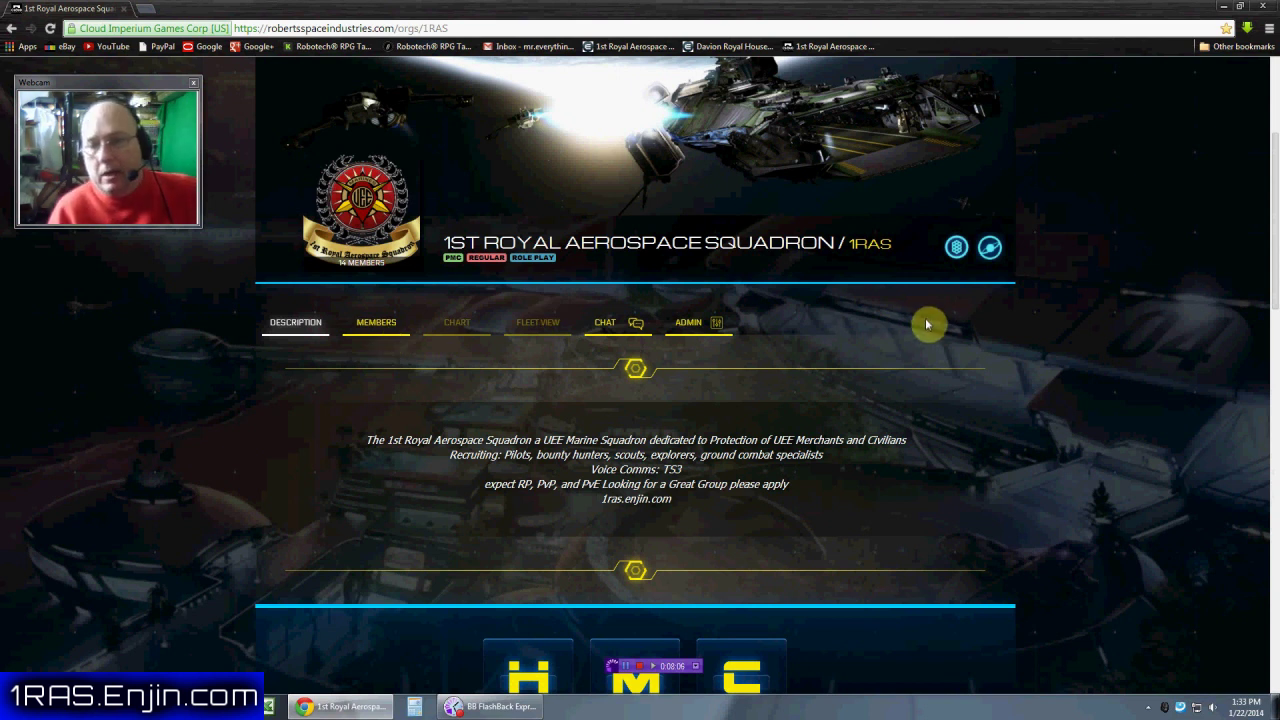
scroll(926, 323, up, 2)
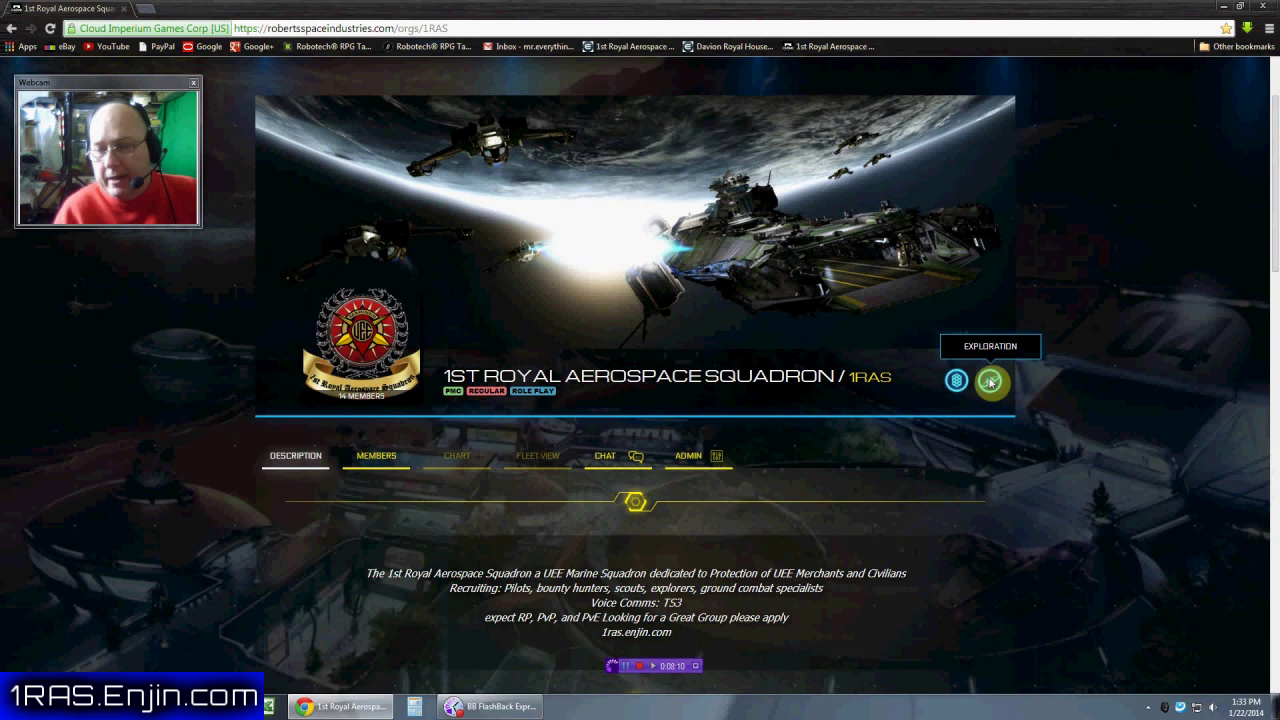
scroll(1060, 378, up, 2)
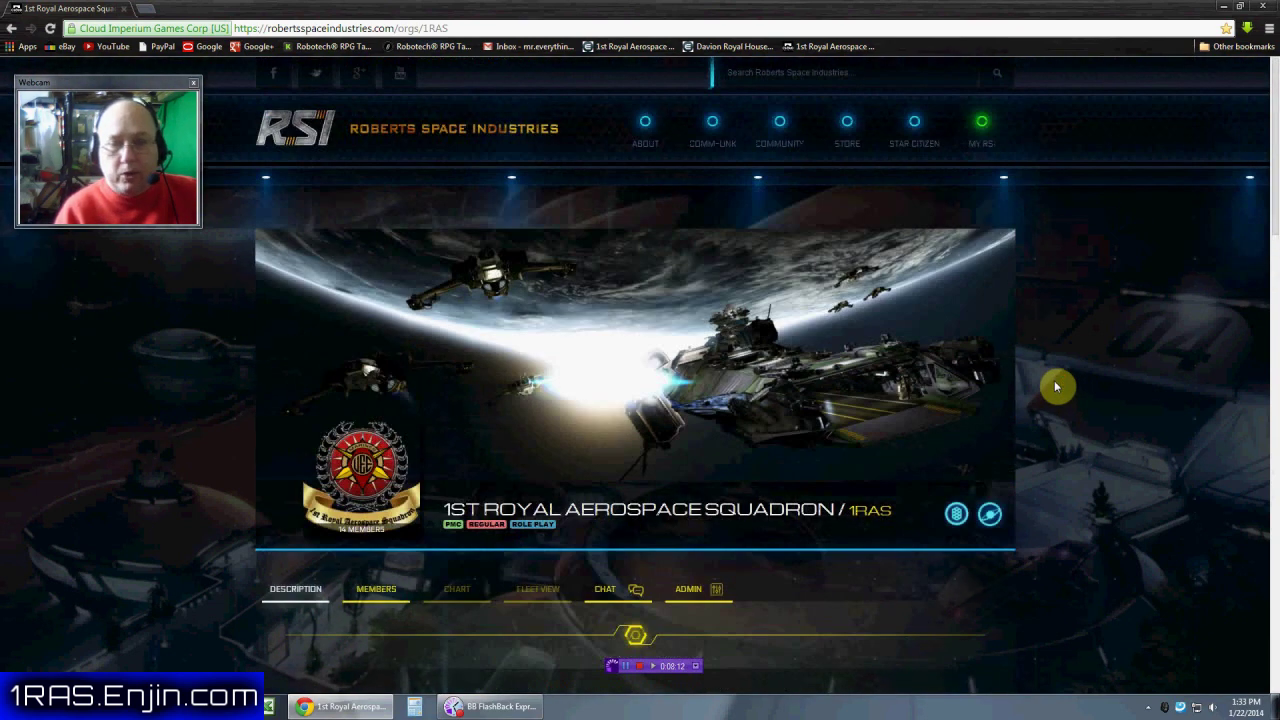
Examine the squadron's recruiting description and its History, Manifesto and Charter section.
scroll(1057, 386, down, 5)
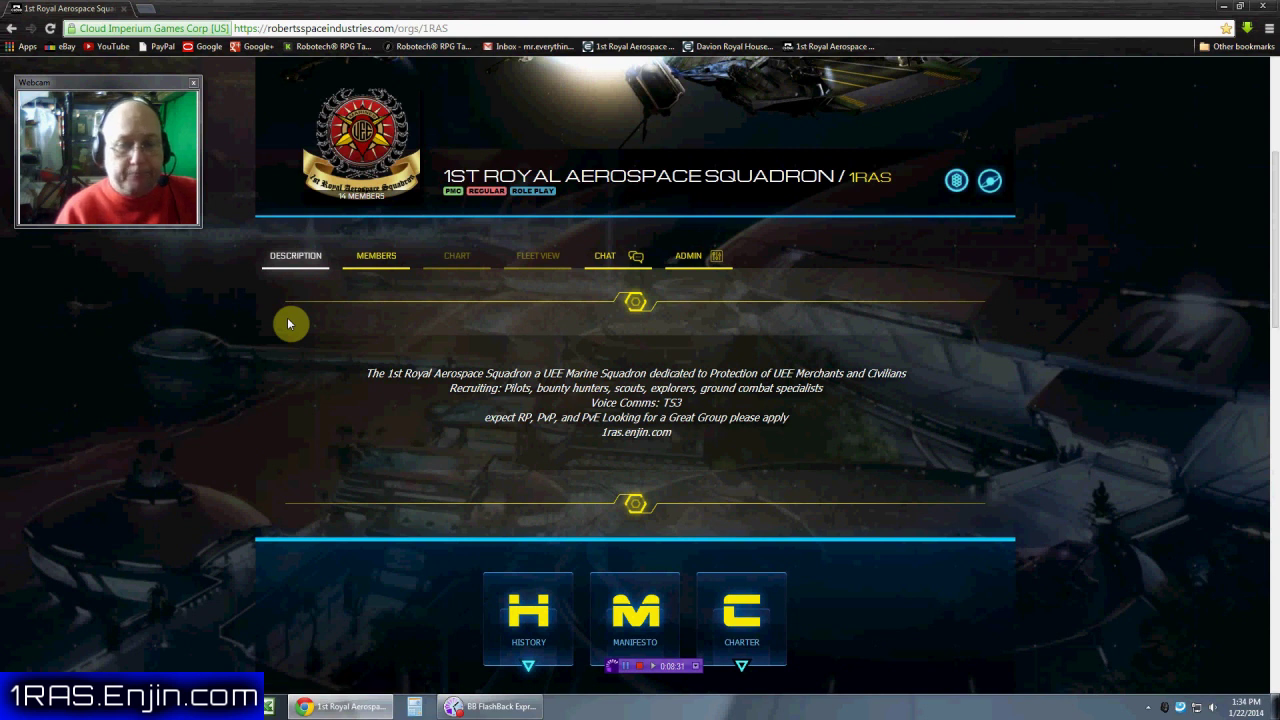
scroll(371, 366, down, 2)
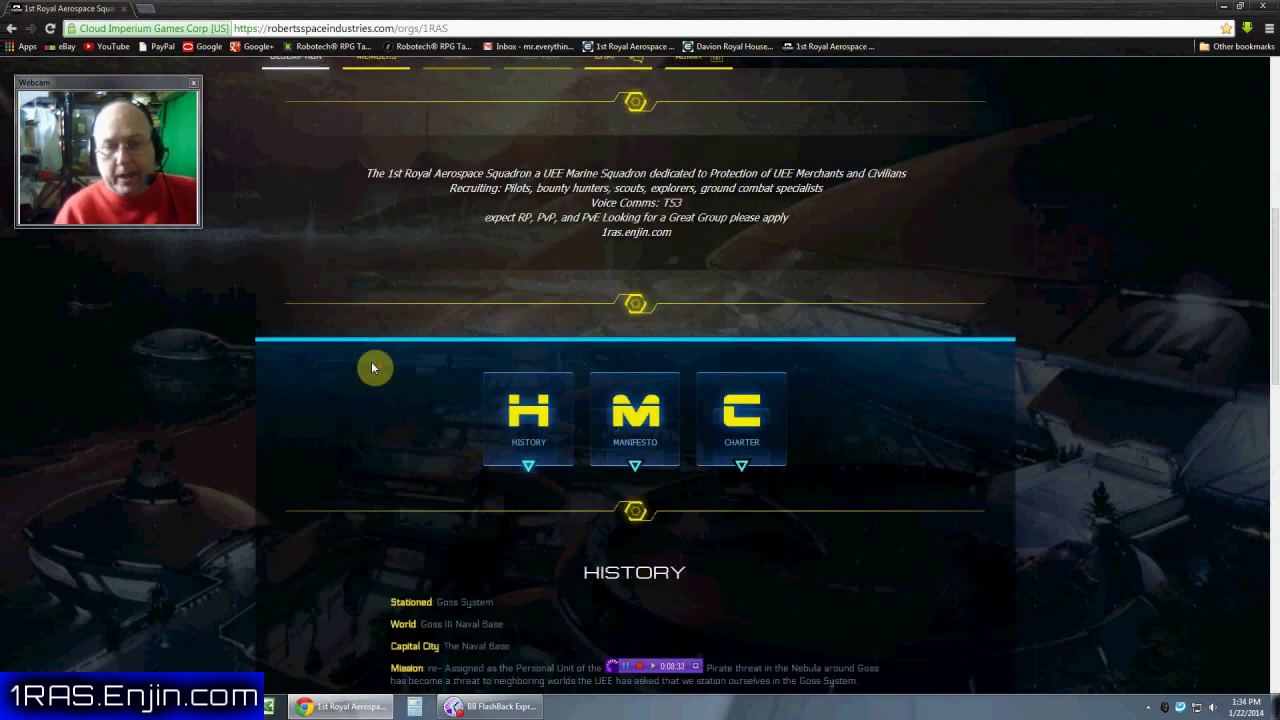
scroll(371, 366, up, 1)
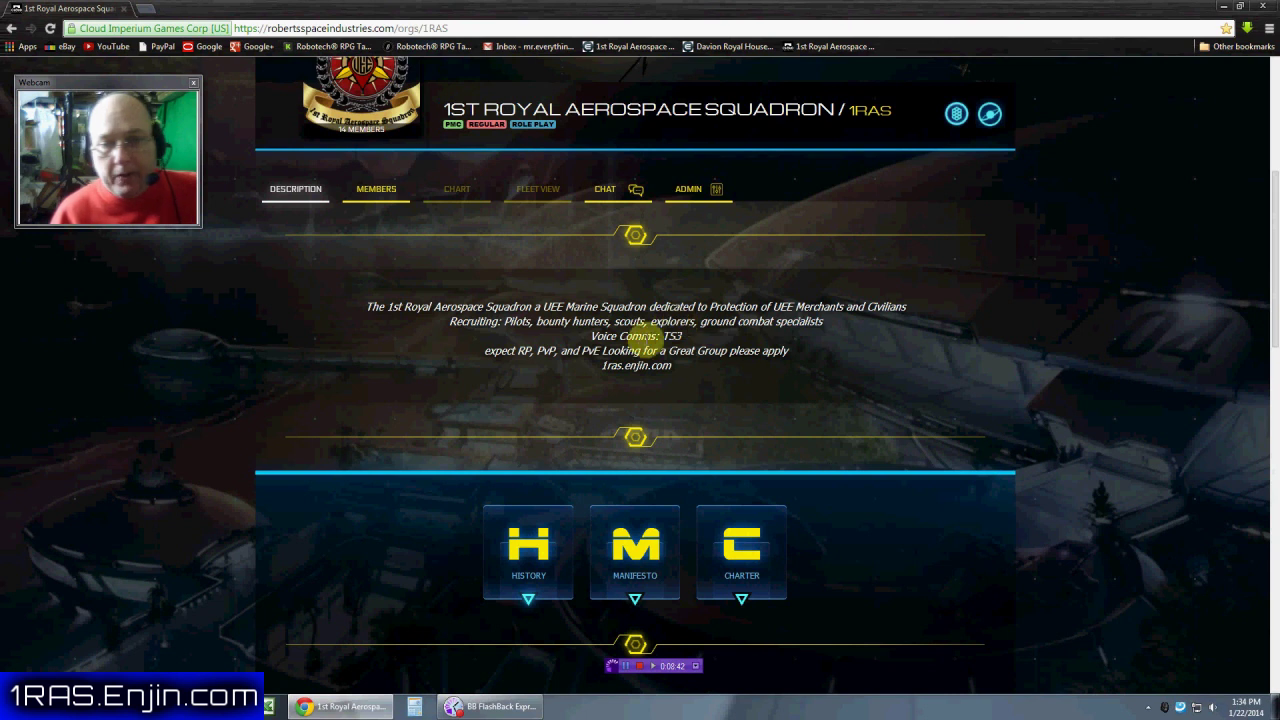
scroll(603, 368, down, 2)
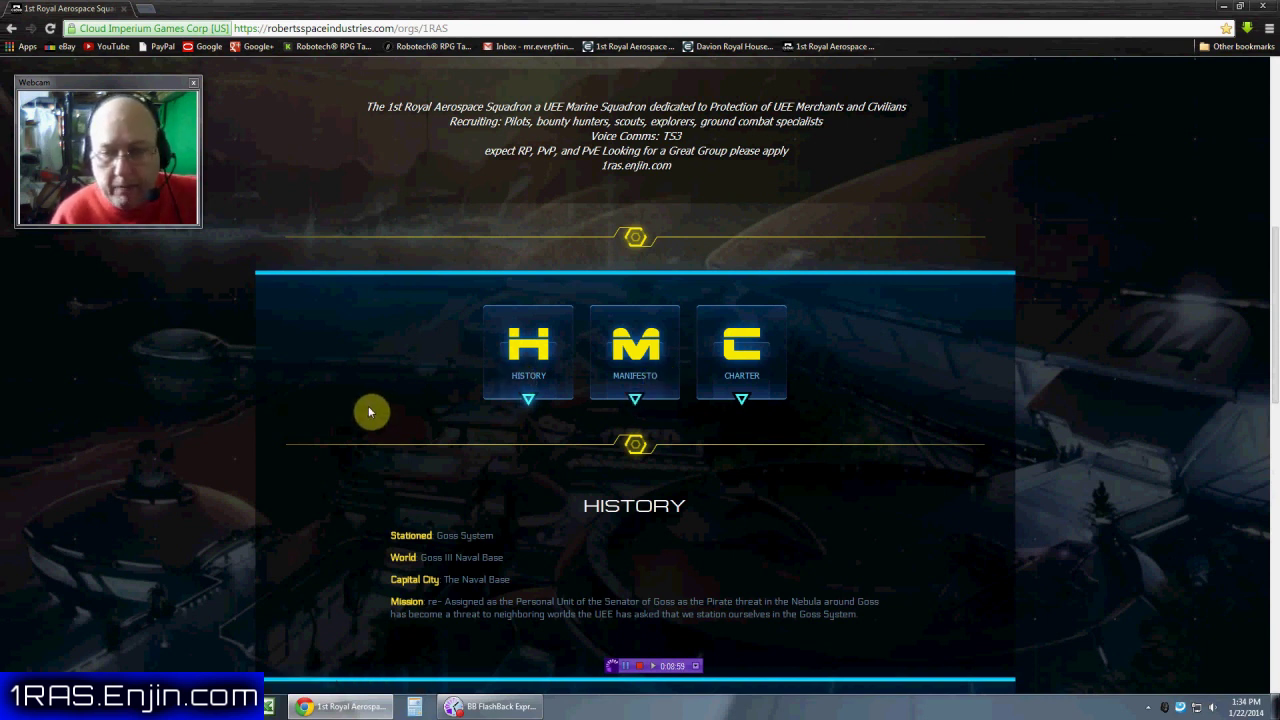
scroll(366, 412, up, 1)
scroll(378, 418, down, 2)
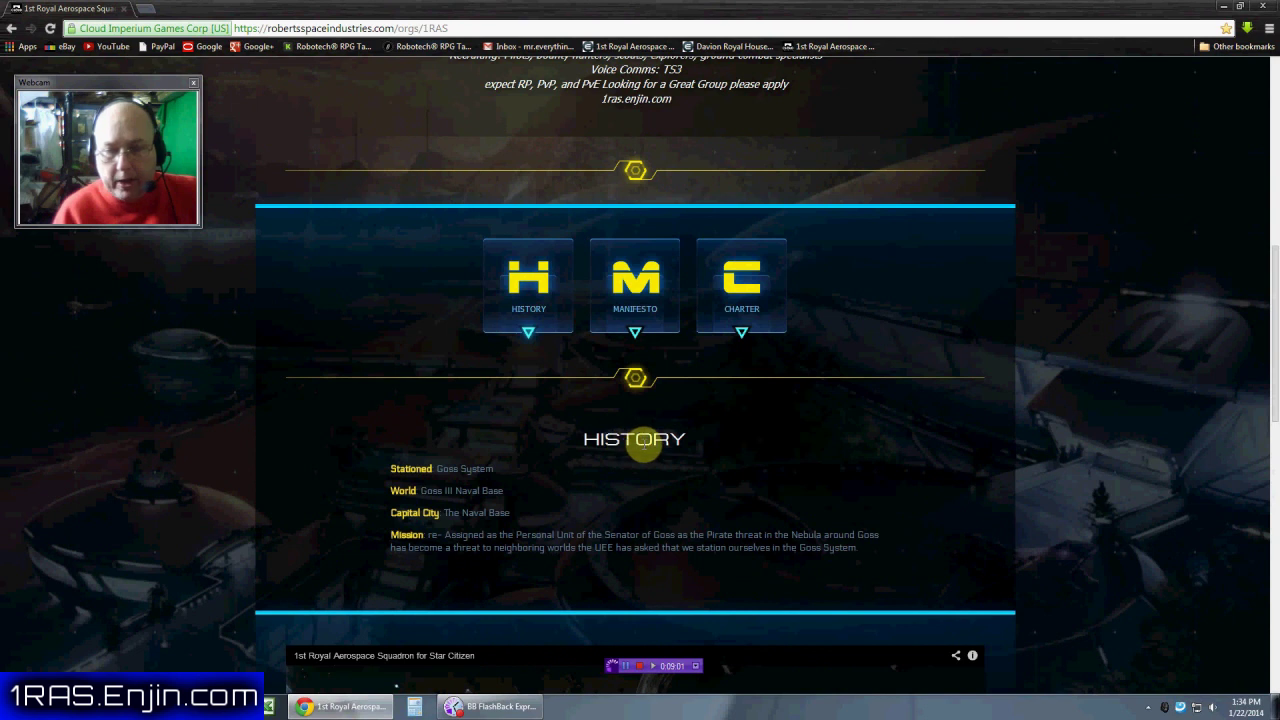
Read the squadron's History text and look over the embedded Star Citizen video without playing it.
scroll(548, 442, down, 1)
scroll(580, 440, down, 3)
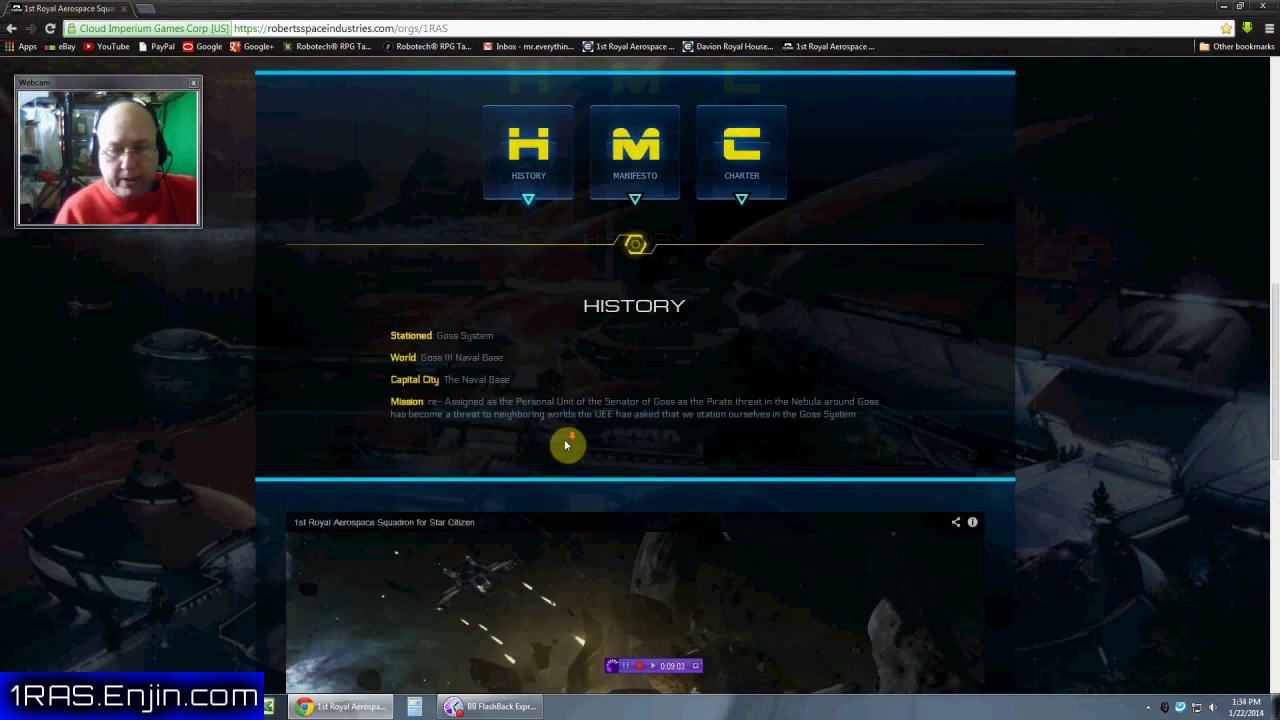
scroll(708, 466, down, 2)
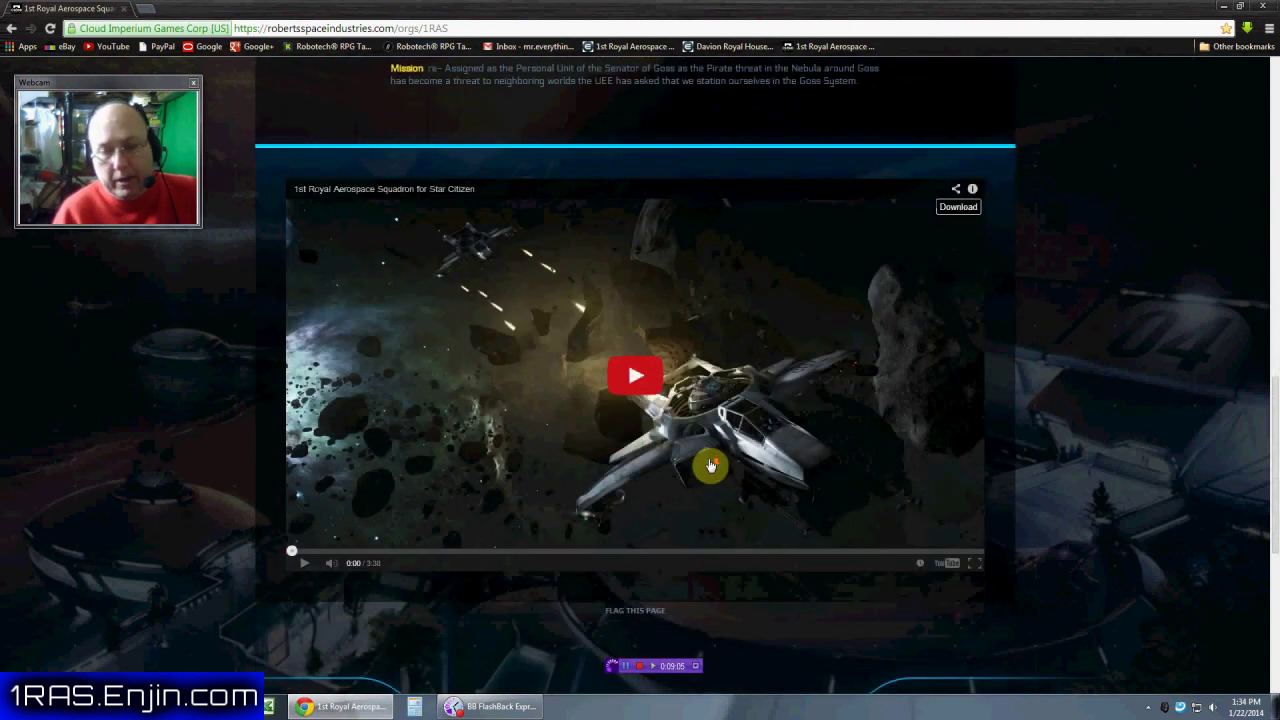
scroll(763, 409, down, 2)
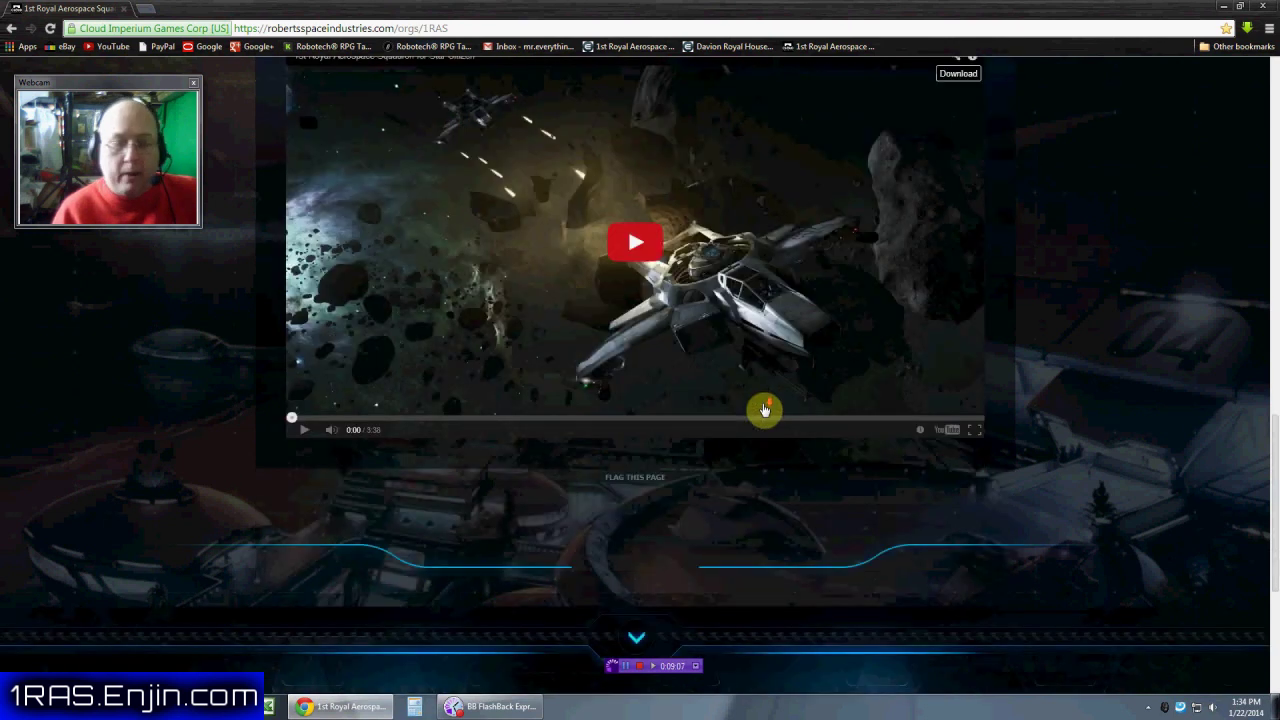
scroll(763, 409, up, 4)
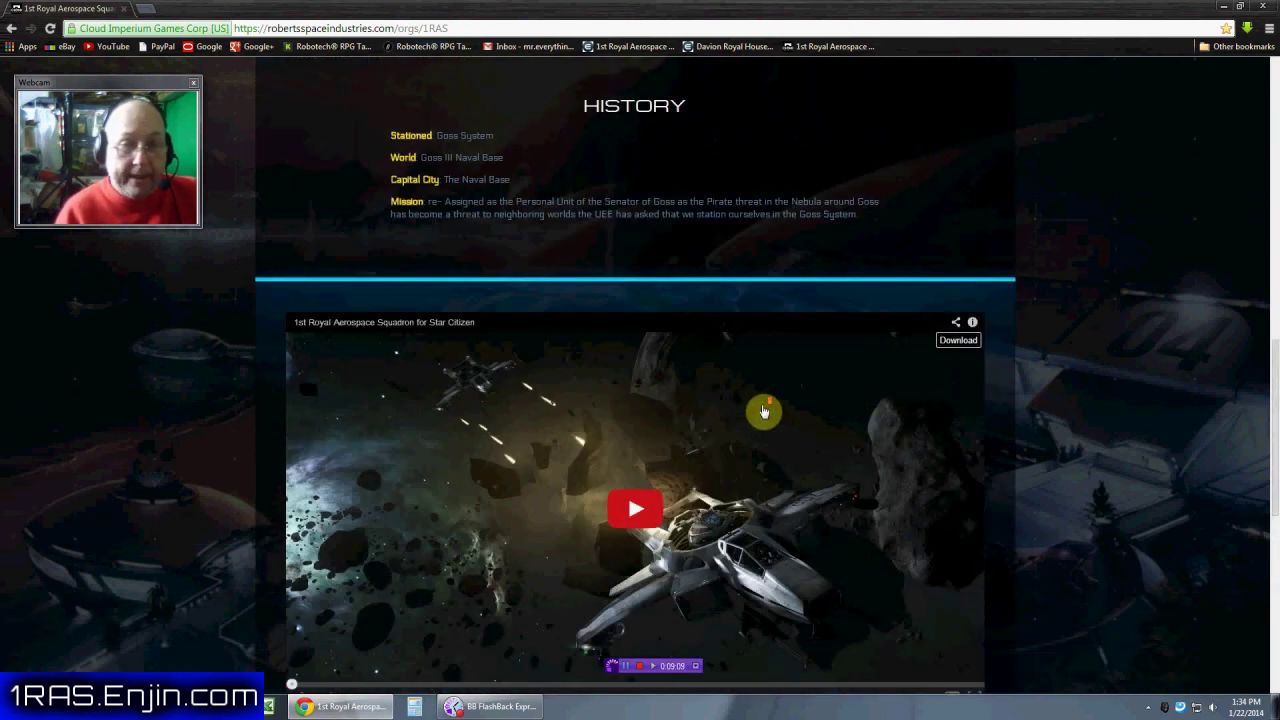
scroll(764, 411, down, 1)
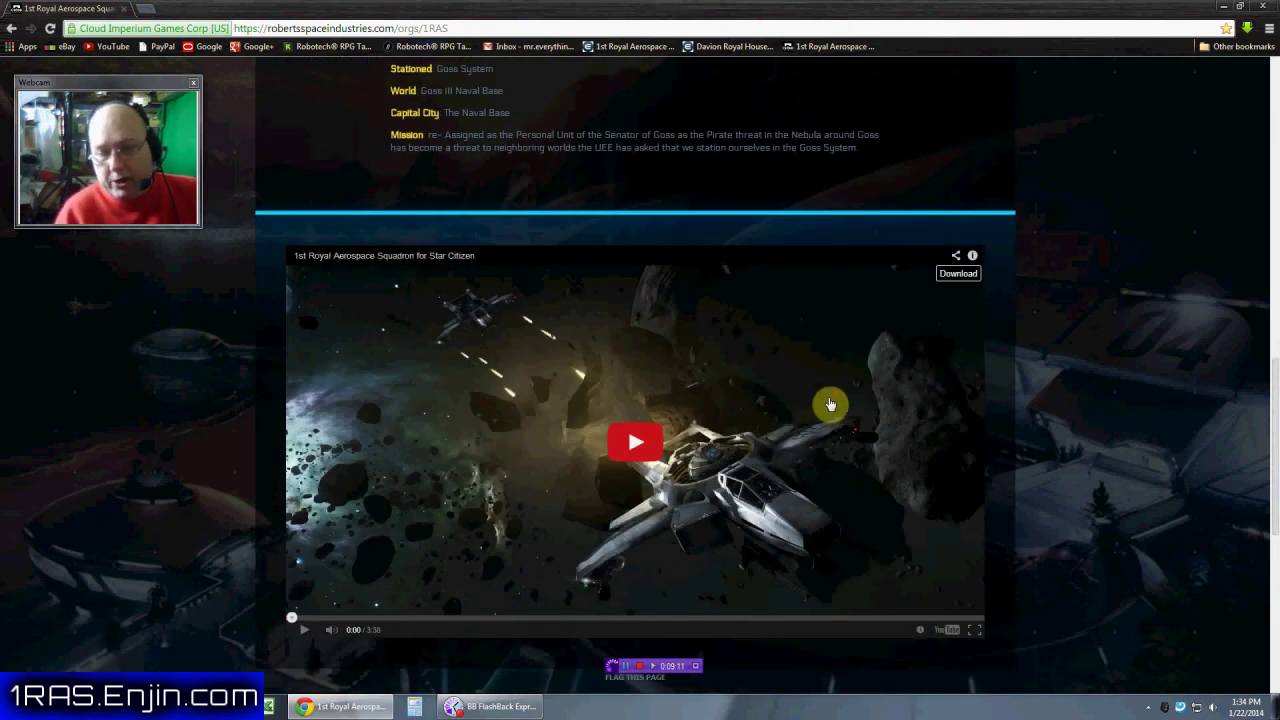
scroll(830, 404, down, 2)
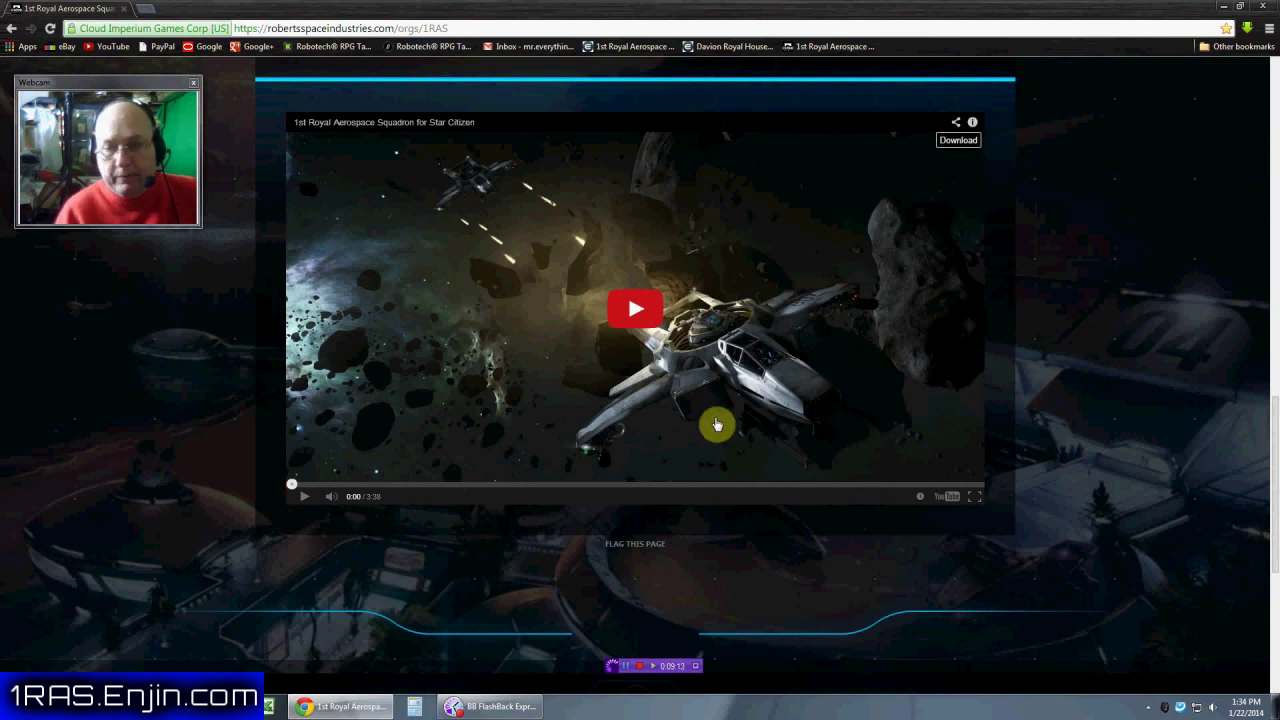
scroll(716, 424, up, 10)
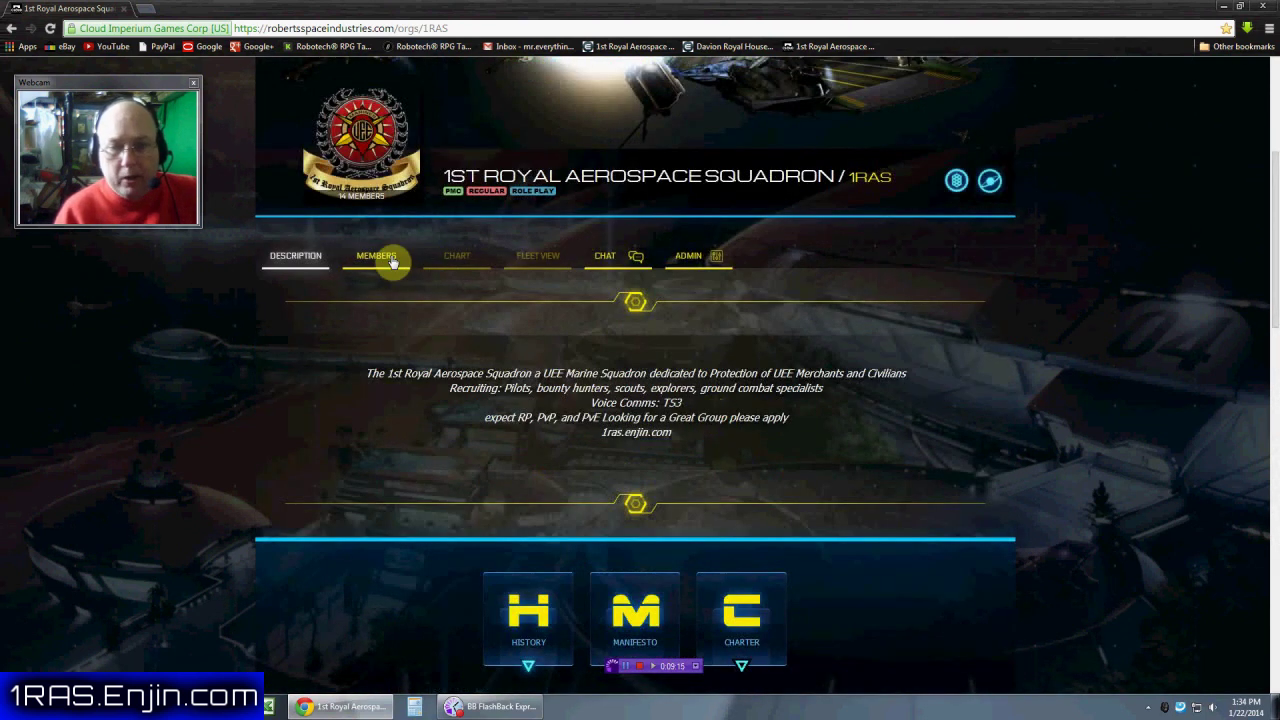
Open the squadron's member list and review the members and their ranks.
click(363, 262)
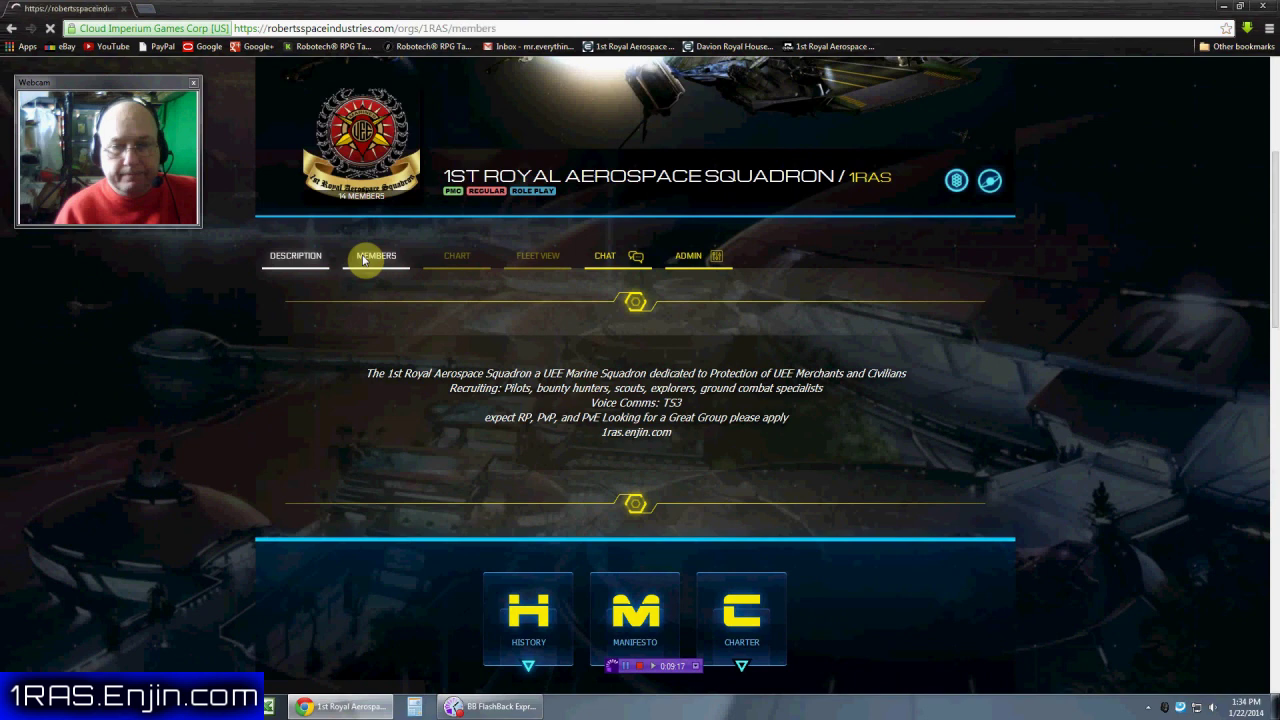
scroll(700, 381, down, 13)
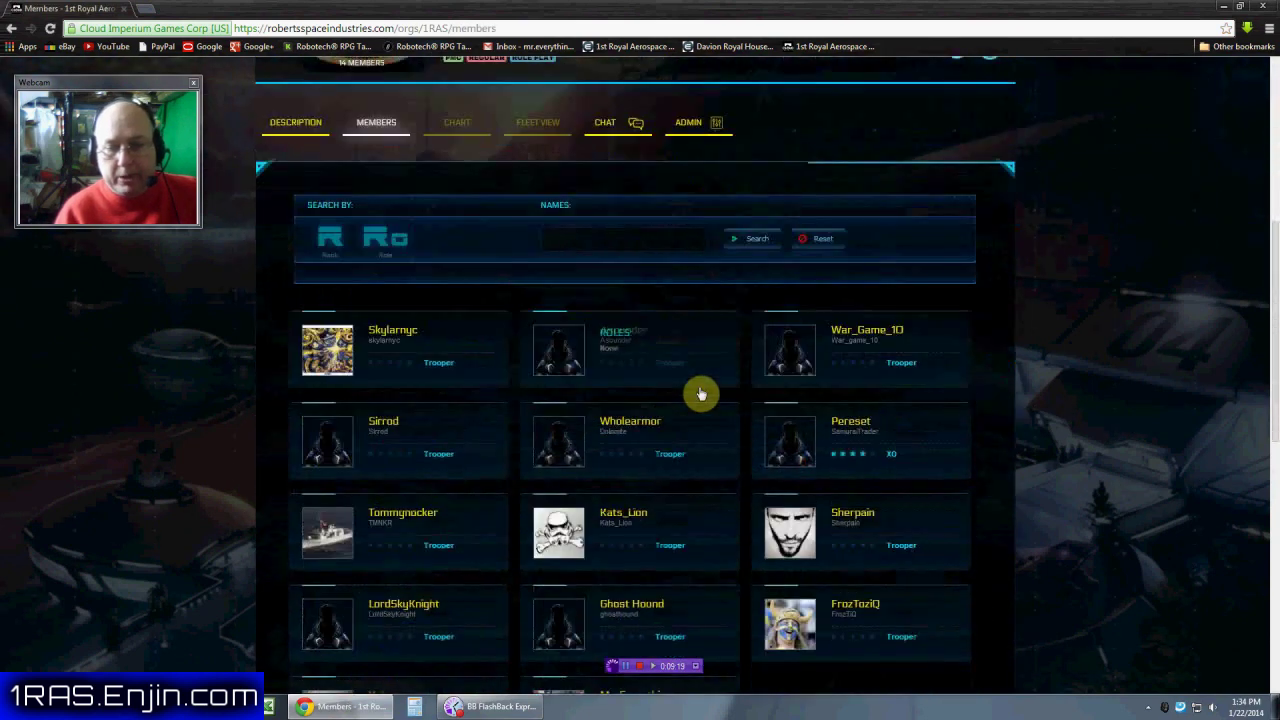
scroll(700, 392, up, 5)
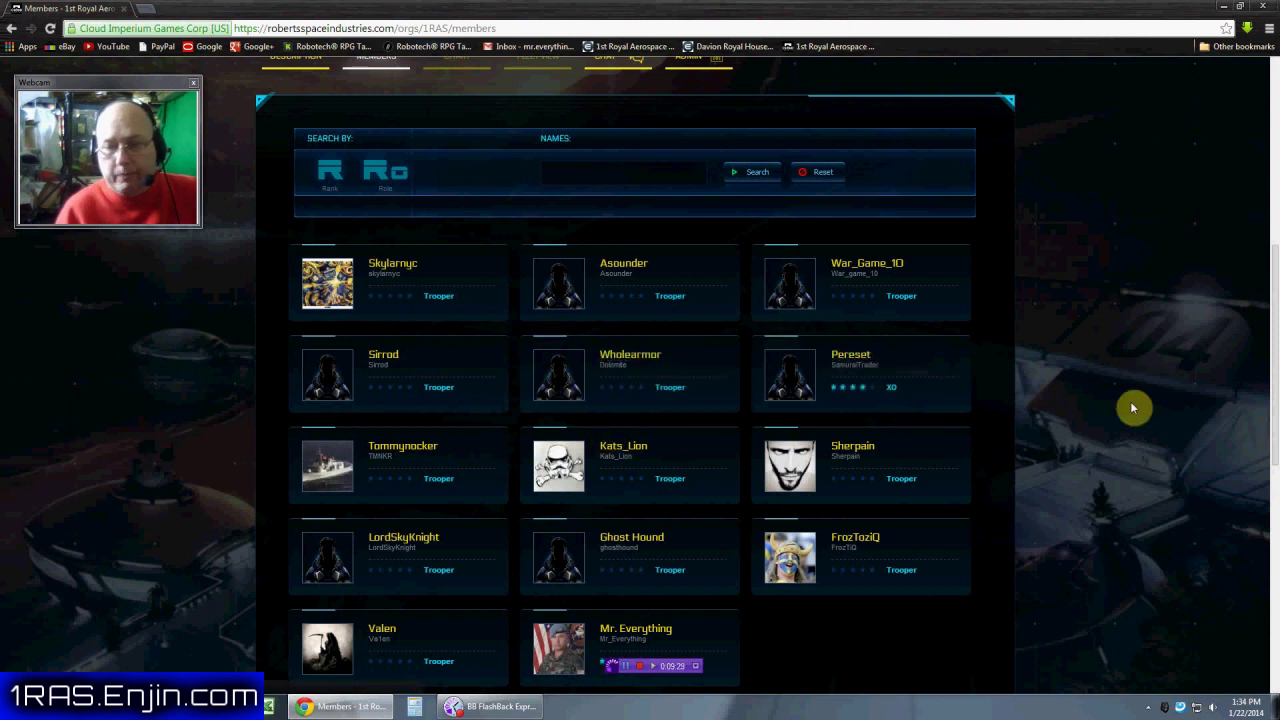
scroll(709, 650, down, 2)
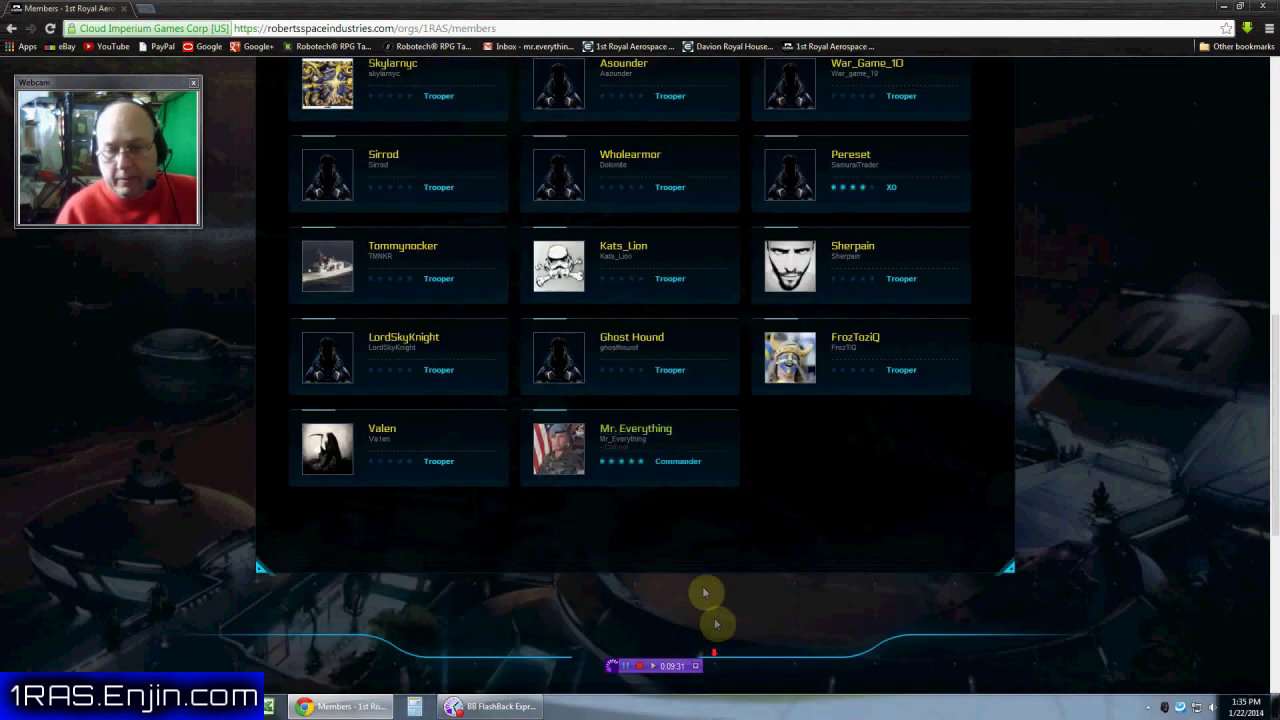
scroll(871, 503, up, 2)
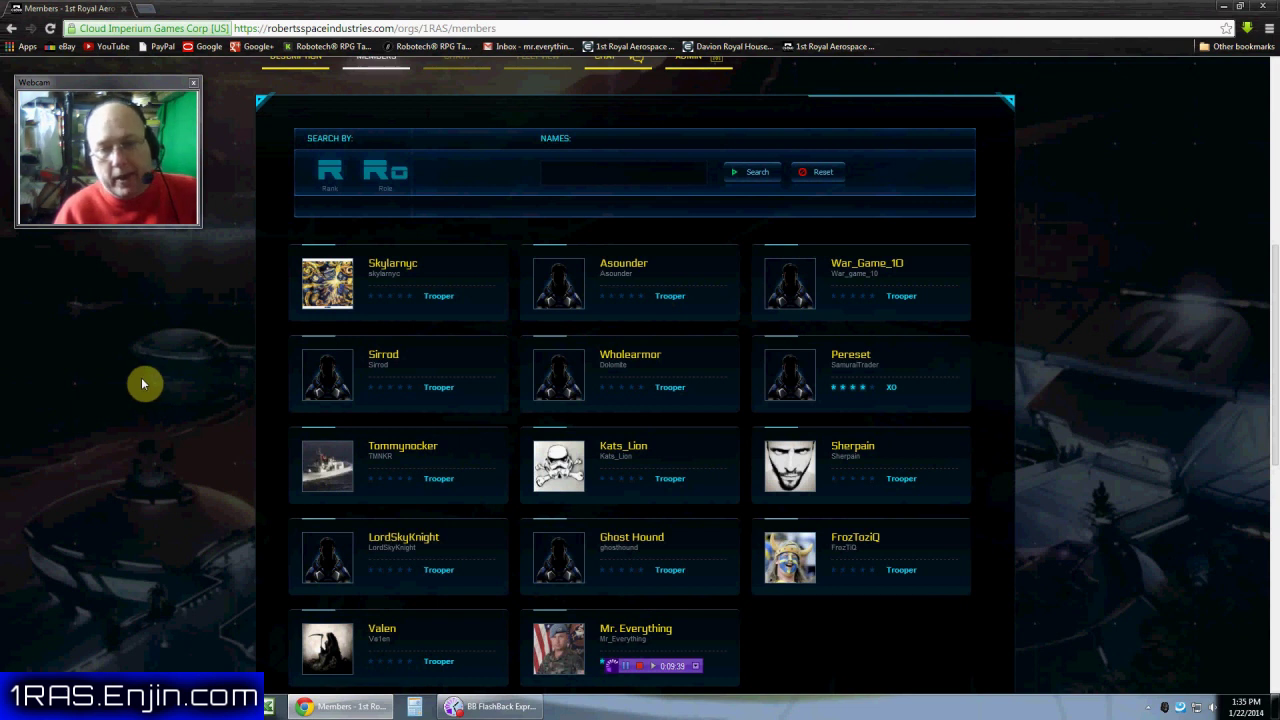
Open the first listed member's citizen dossier, review its details and organization badge, and return to the member list.
mouse_move(418, 294)
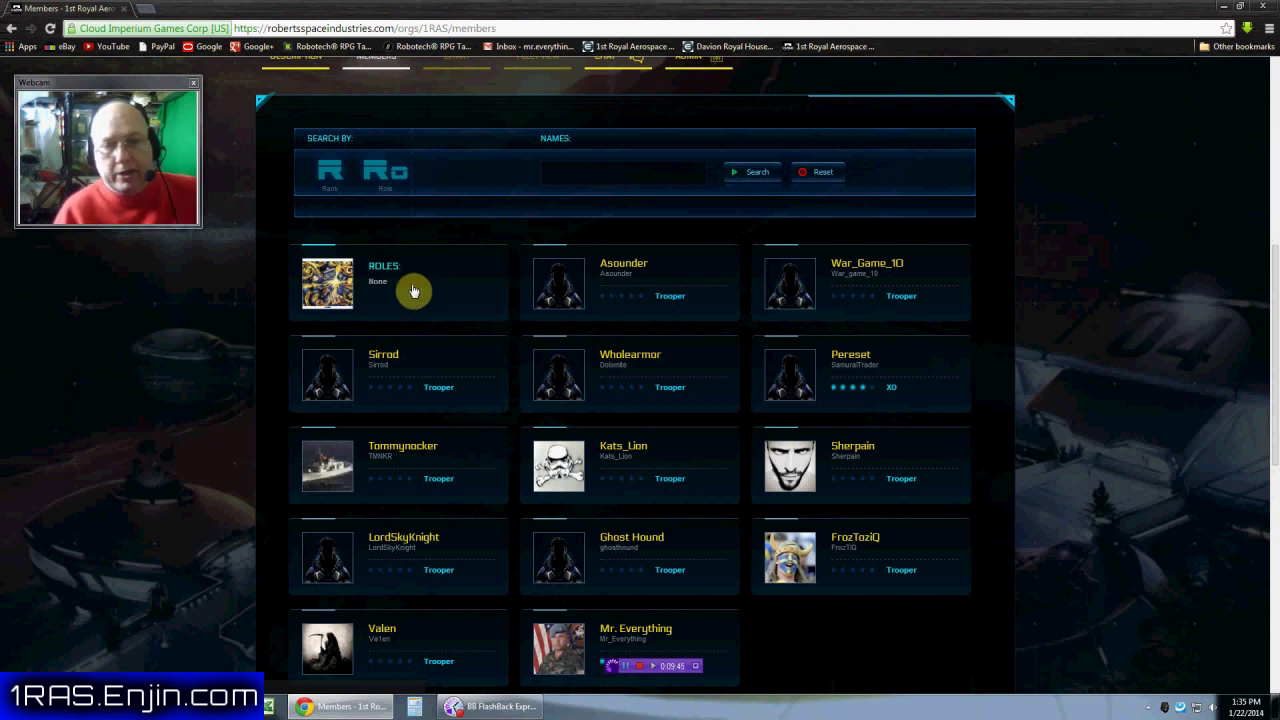
click(414, 287)
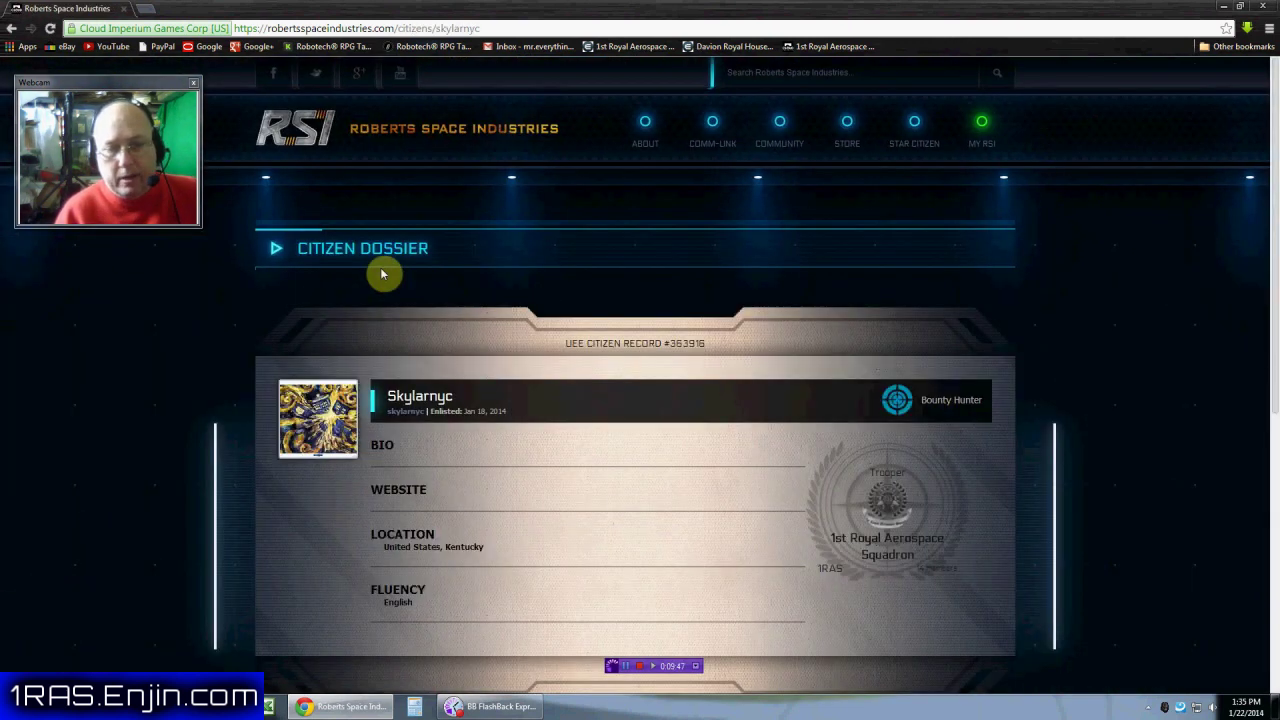
scroll(425, 357, down, 2)
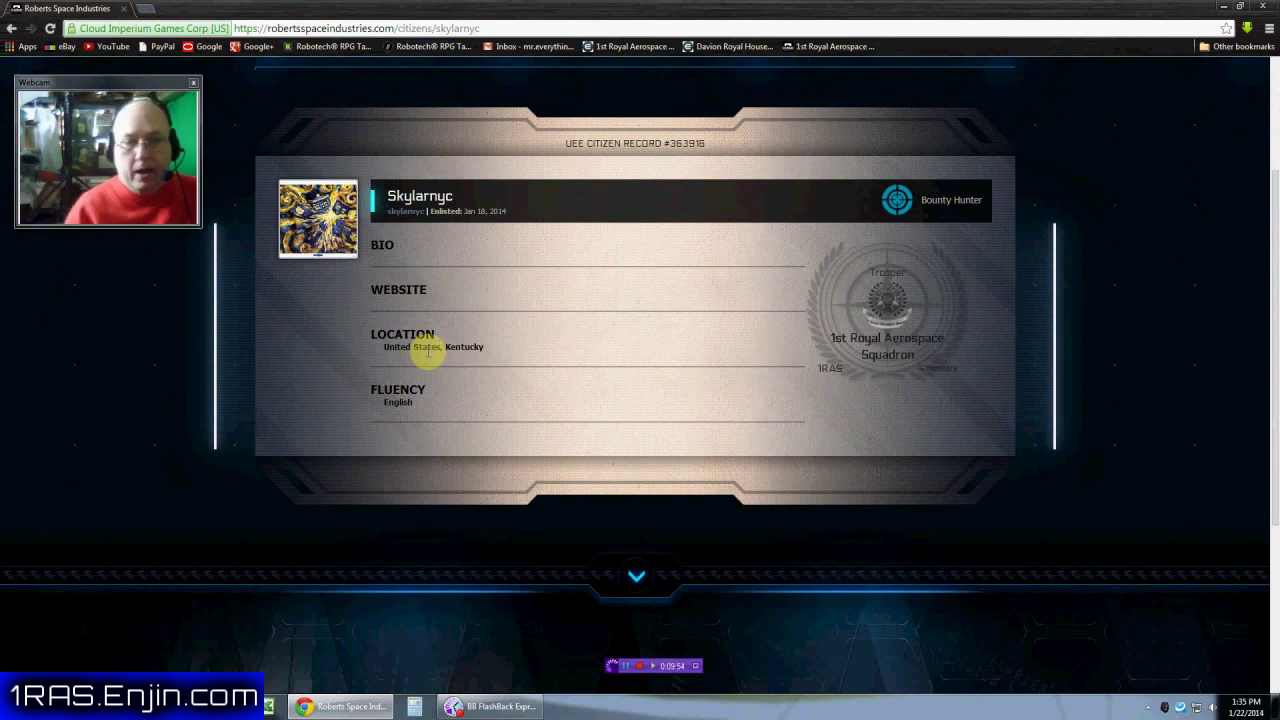
click(878, 305)
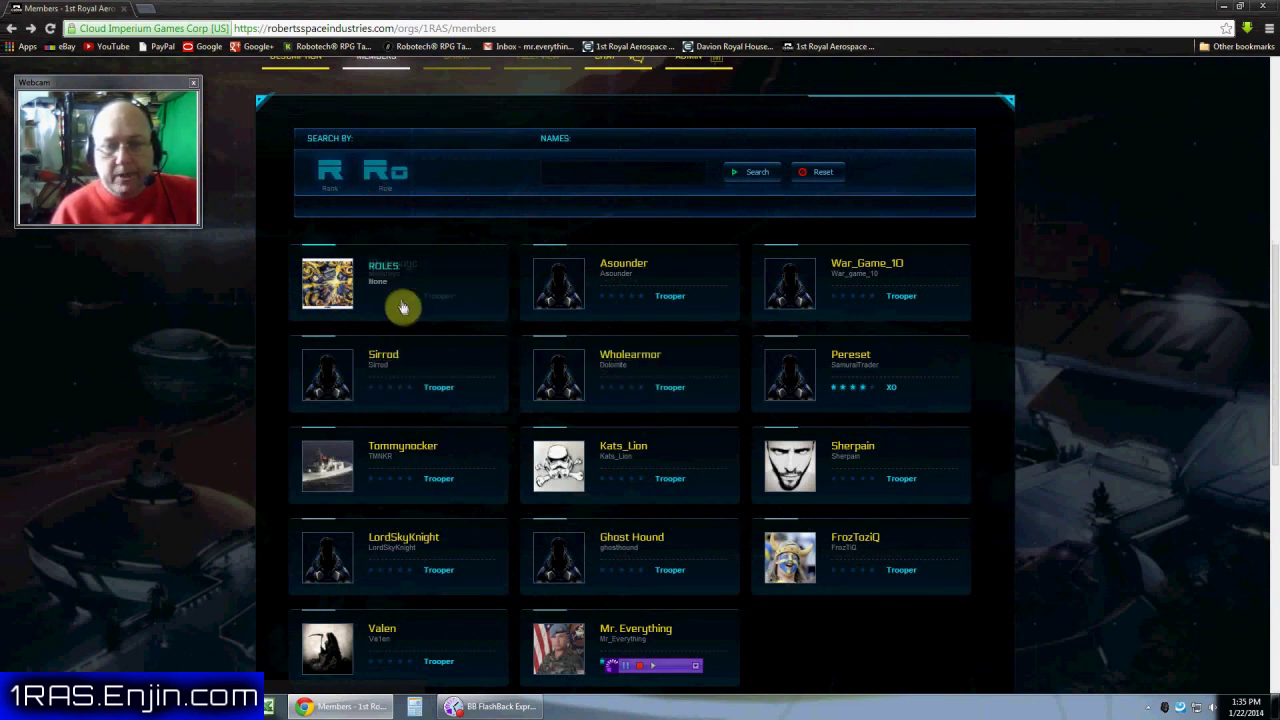
Look through the member list again and check the roles assigned to the member ranked XO.
scroll(198, 329, up, 2)
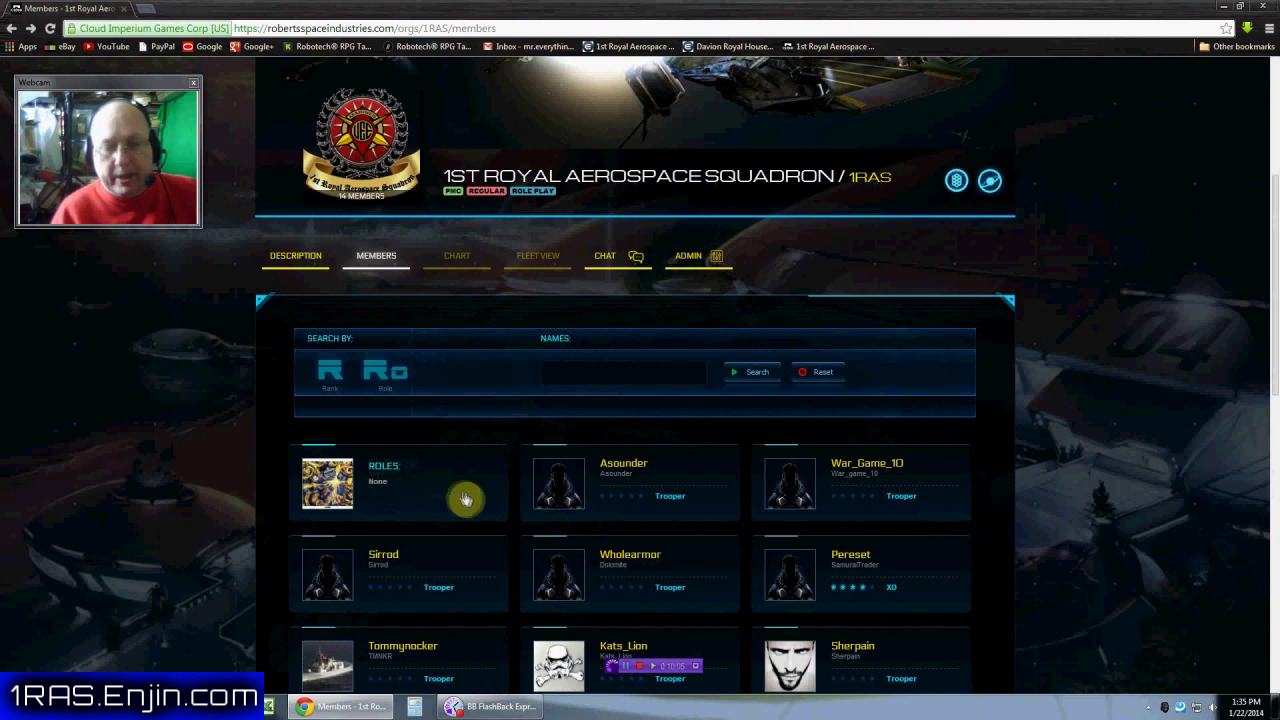
scroll(714, 512, down, 2)
scroll(716, 509, down, 2)
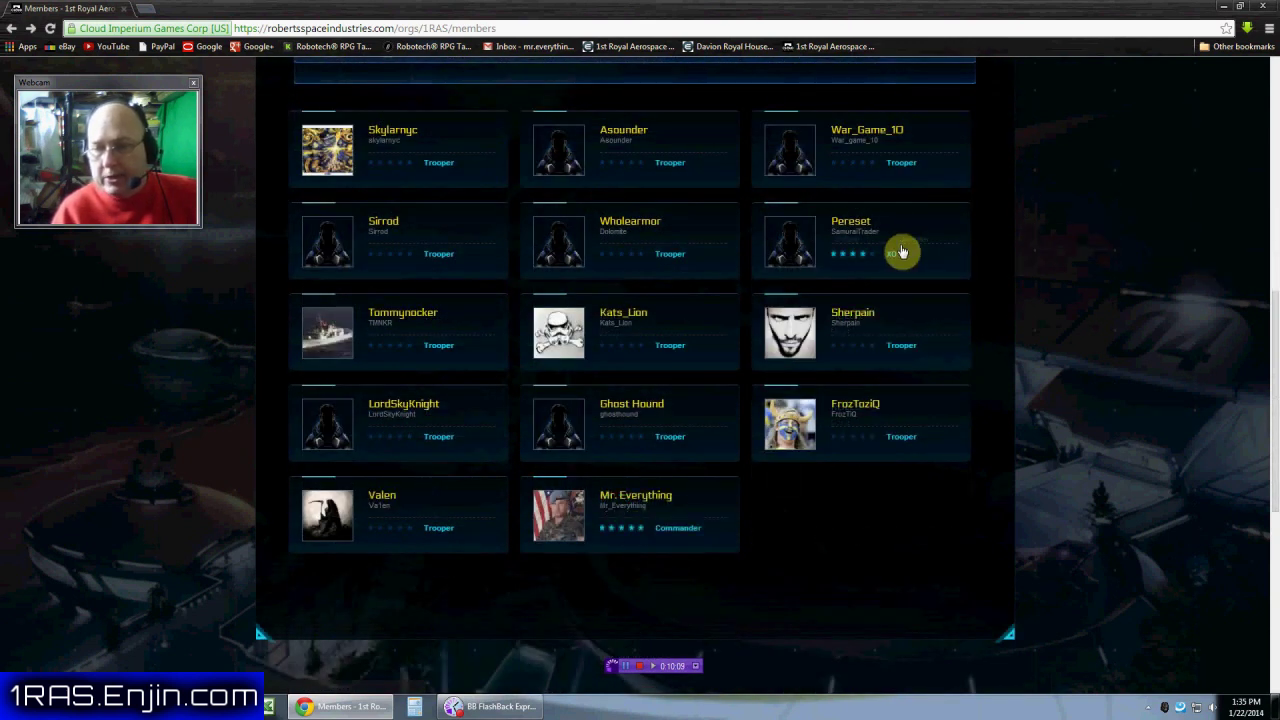
mouse_move(897, 251)
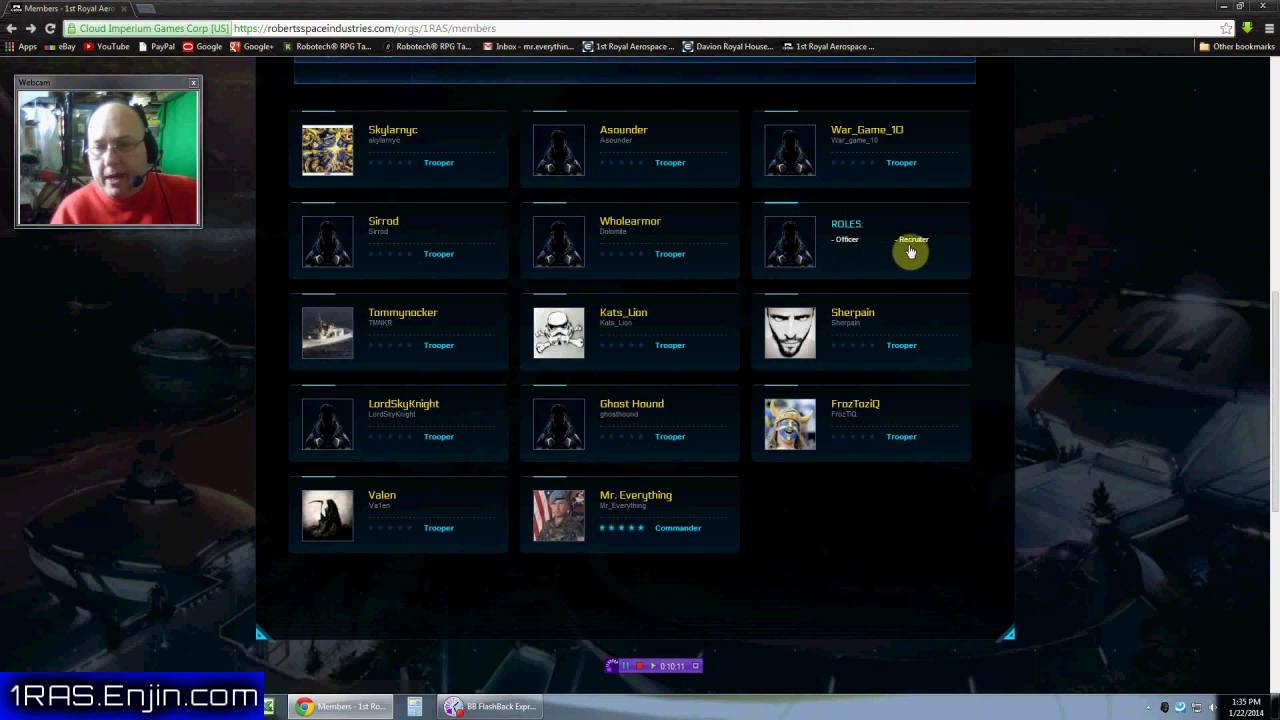
Open the squadron's chat and display the list of additional channels.
mouse_move(654, 520)
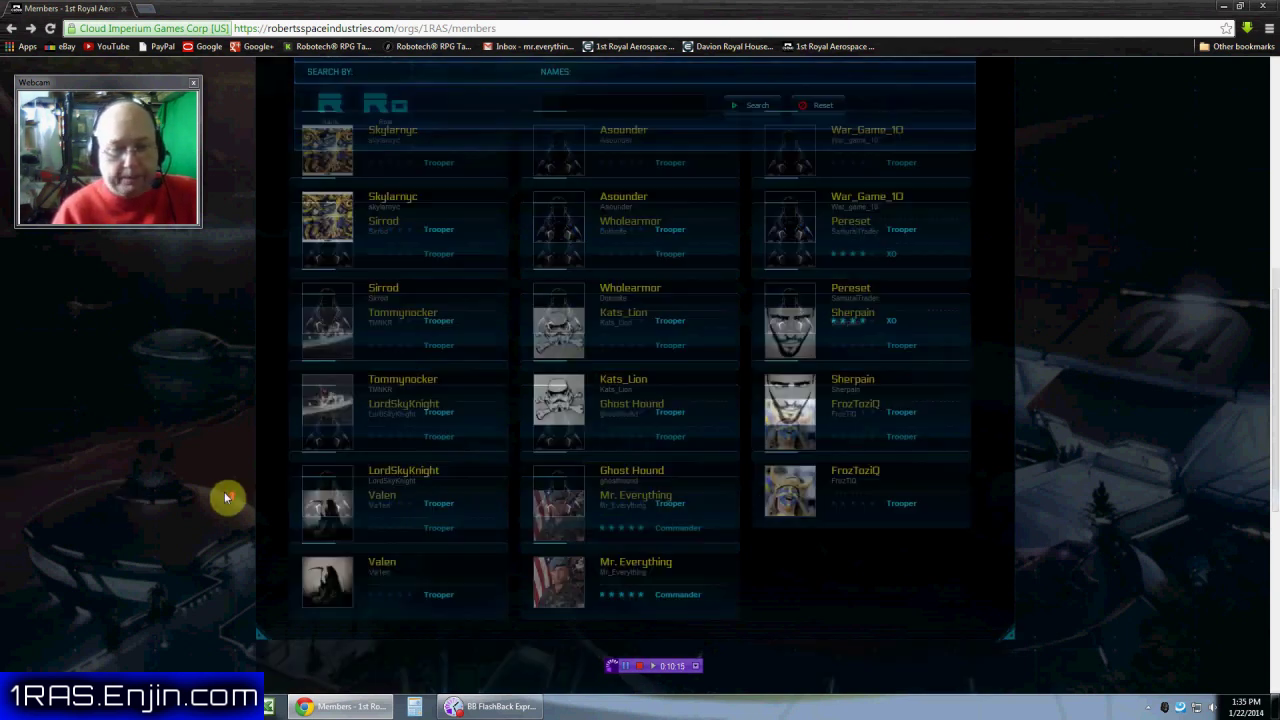
scroll(229, 497, up, 10)
scroll(229, 497, down, 1)
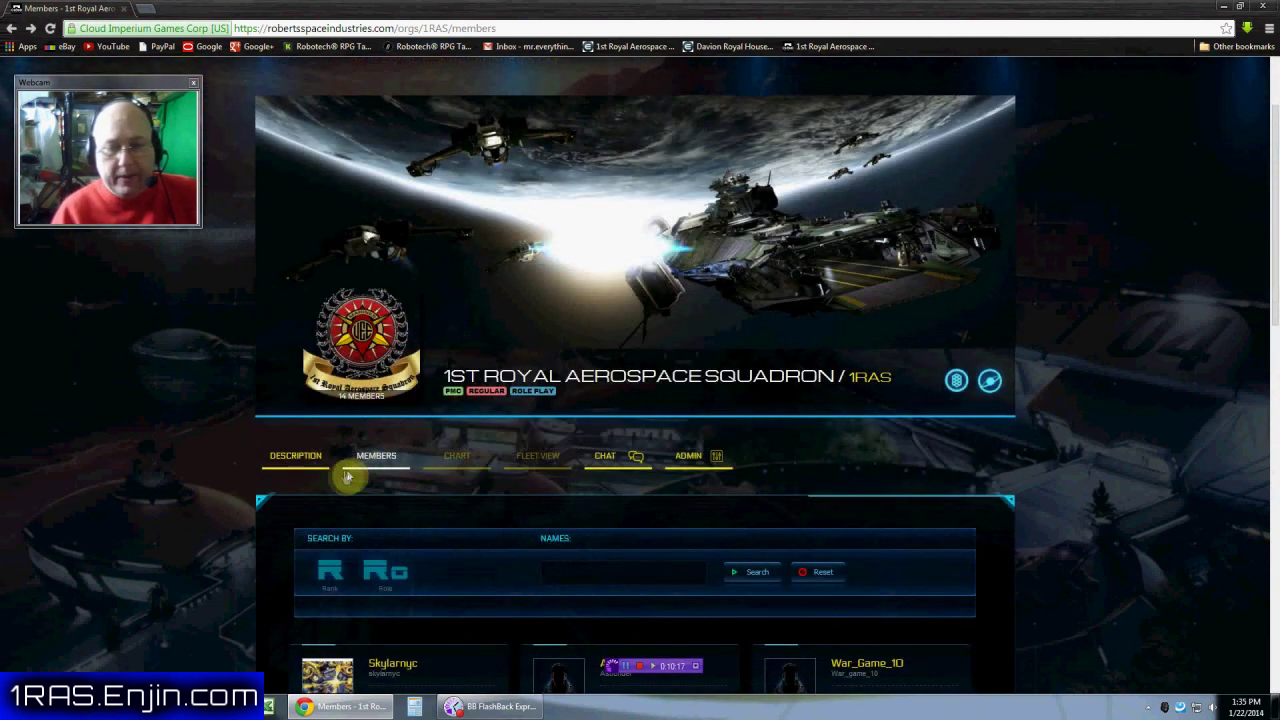
click(622, 466)
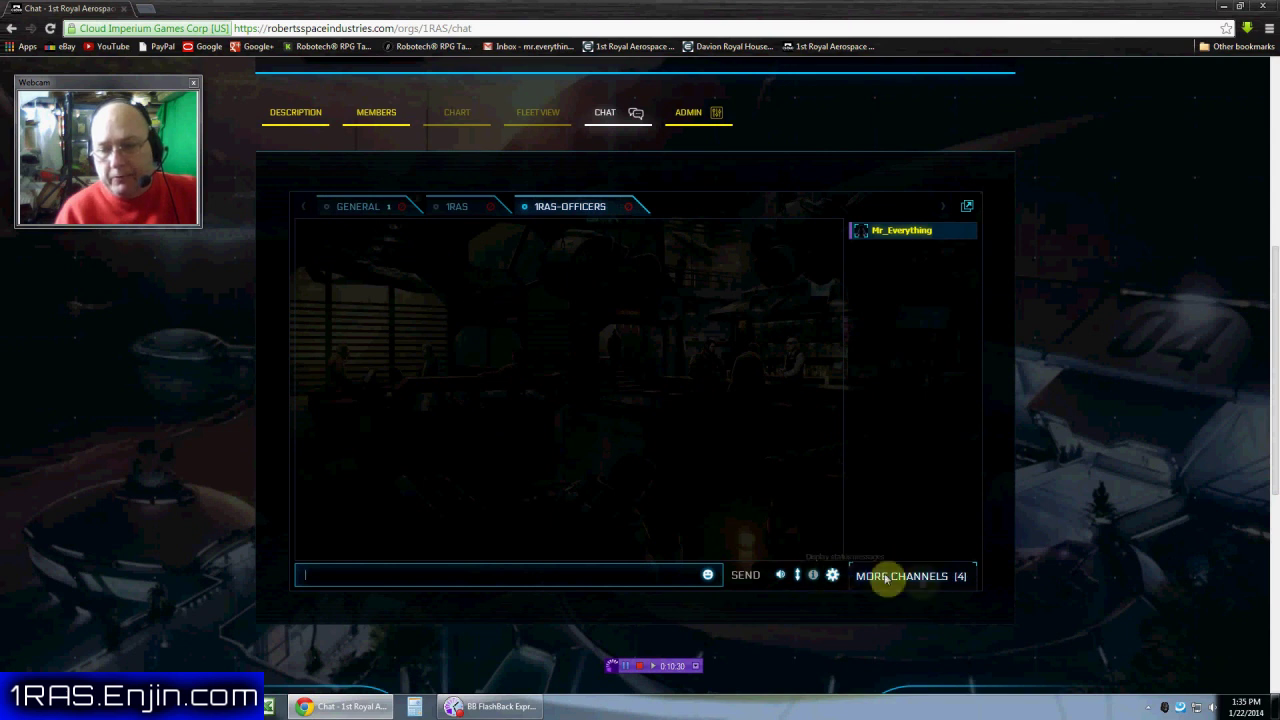
click(917, 576)
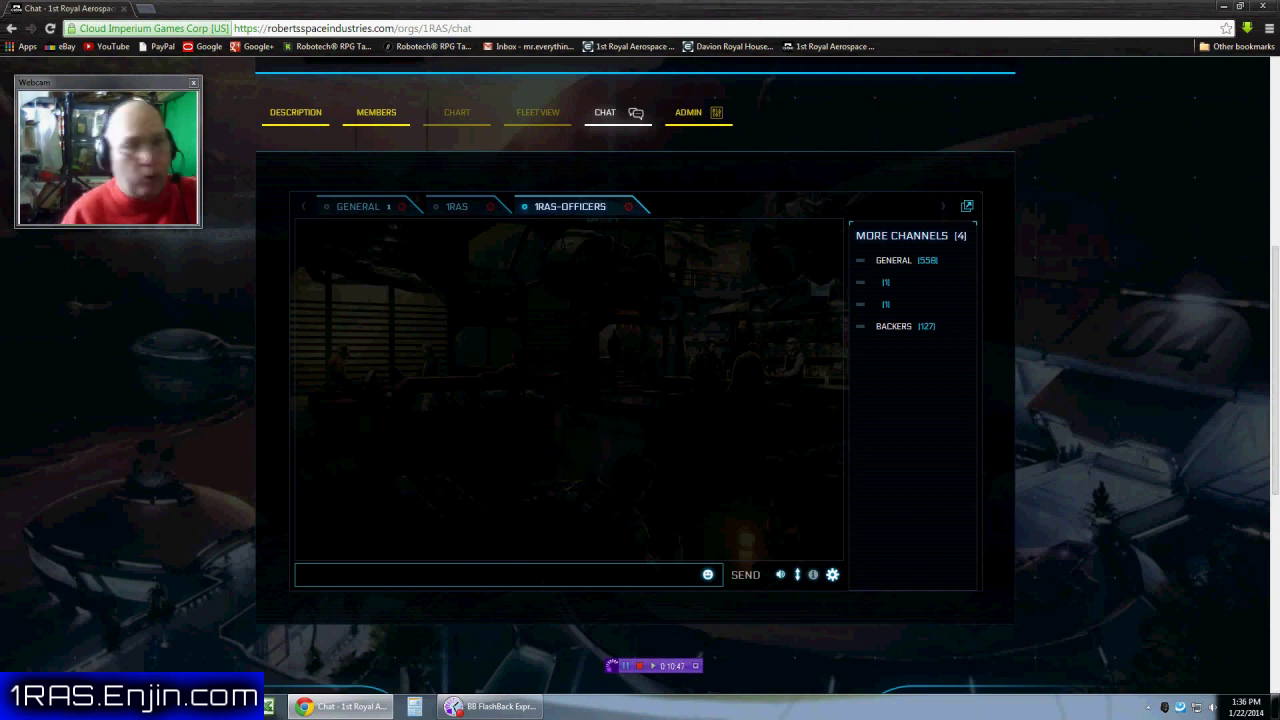
Open the squadron's admin area and review its overview statistics and history logs.
click(690, 113)
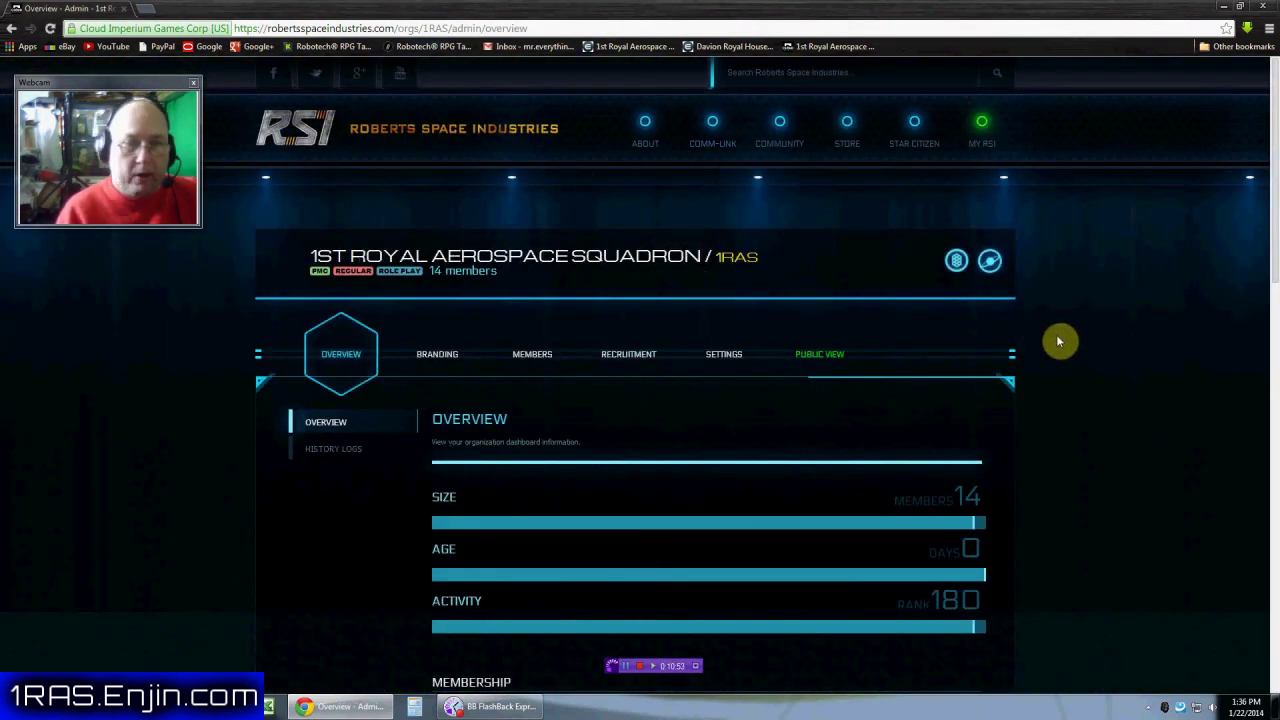
scroll(1046, 372, down, 3)
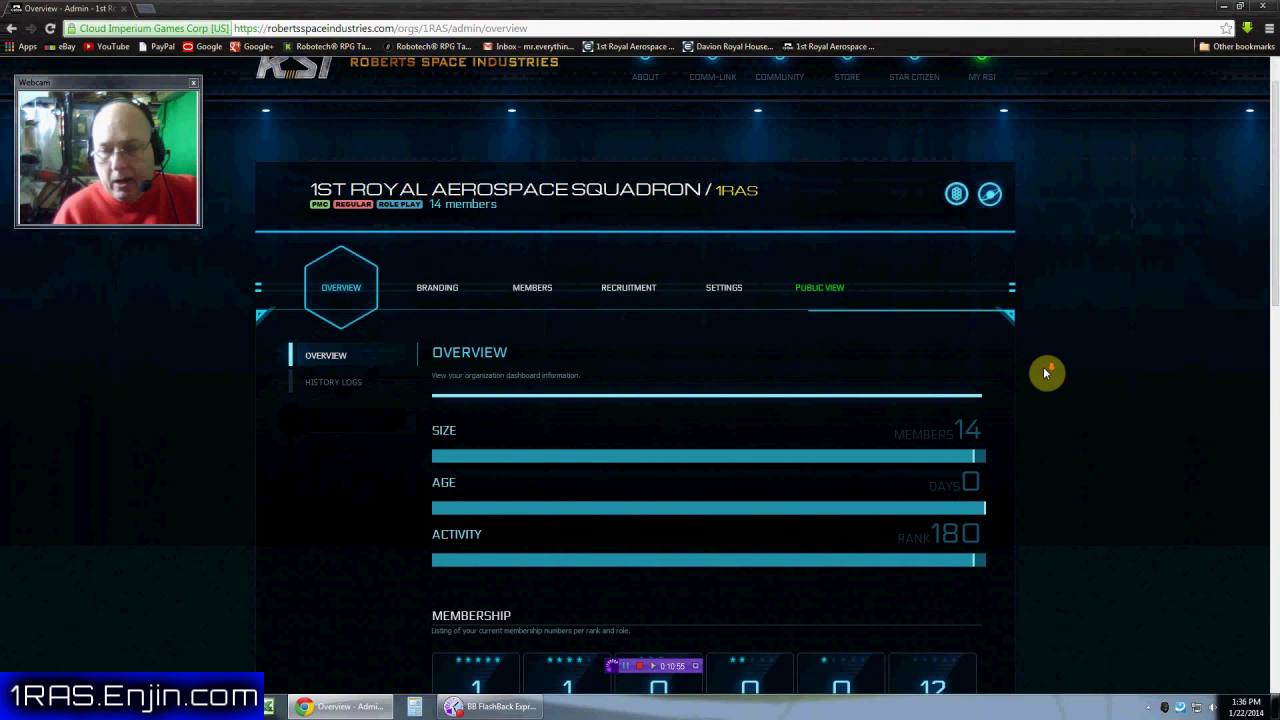
scroll(1043, 366, down, 2)
scroll(1043, 366, up, 3)
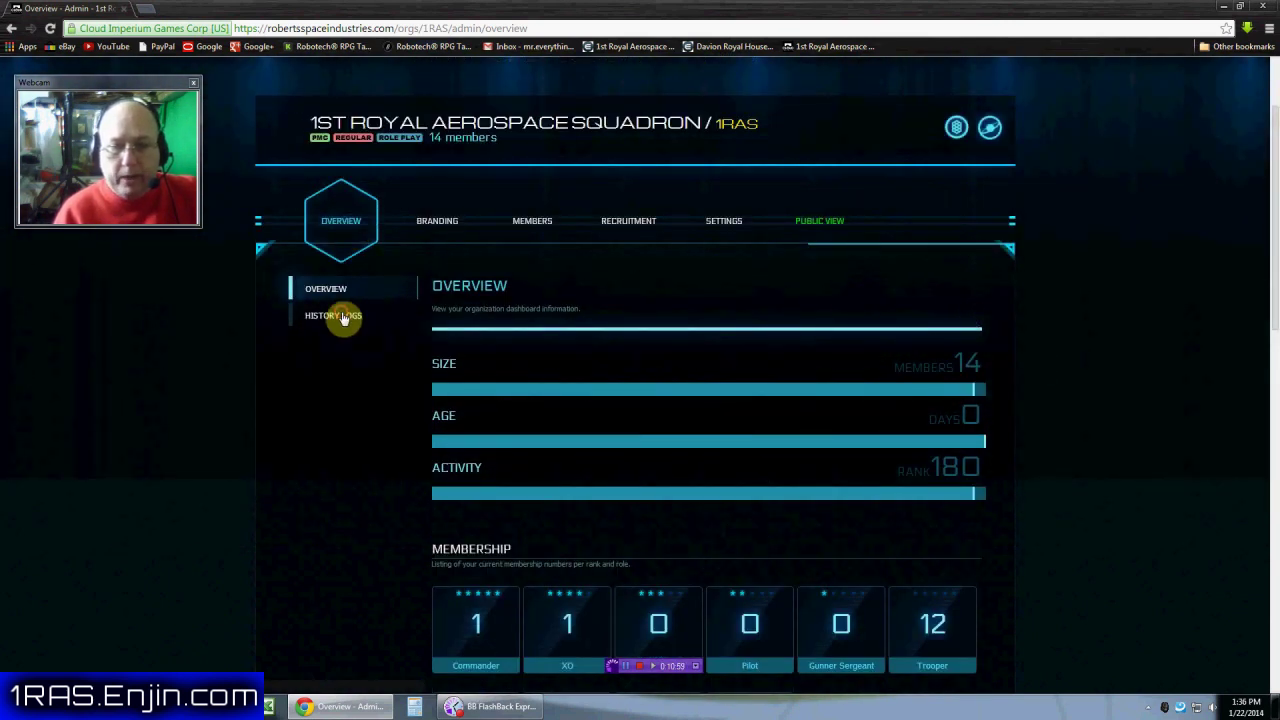
scroll(663, 463, down, 3)
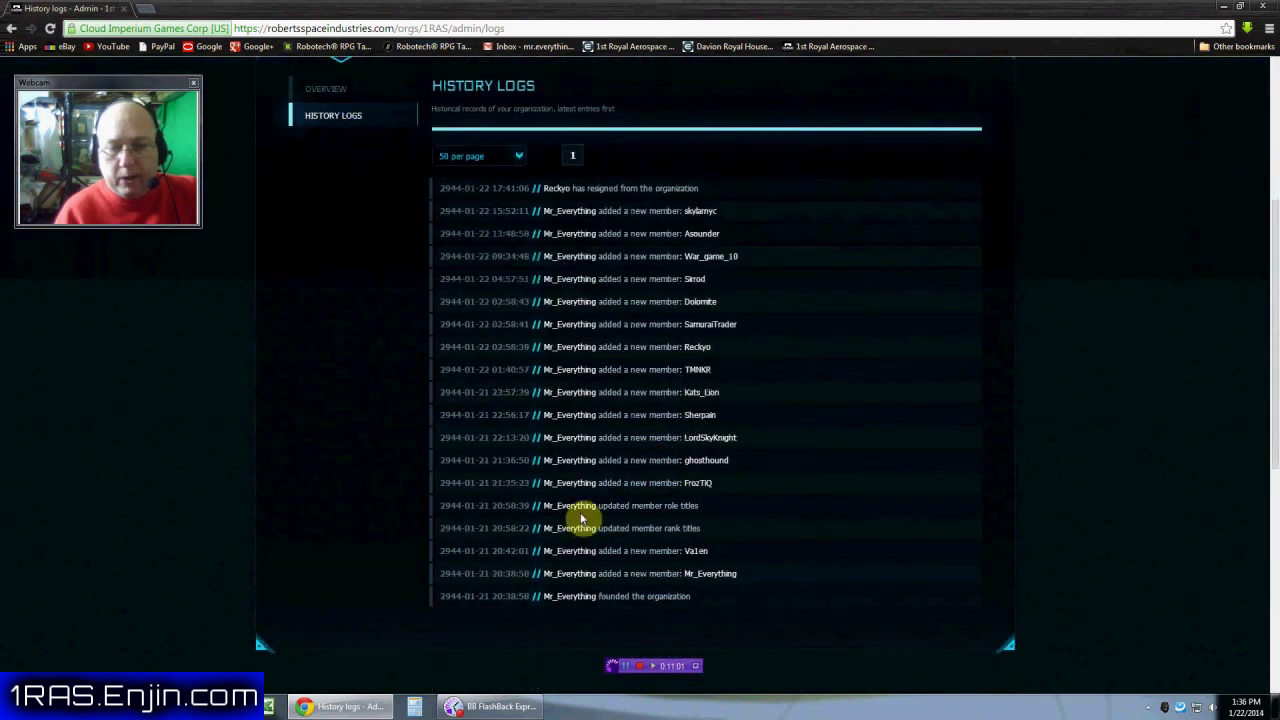
scroll(404, 415, up, 3)
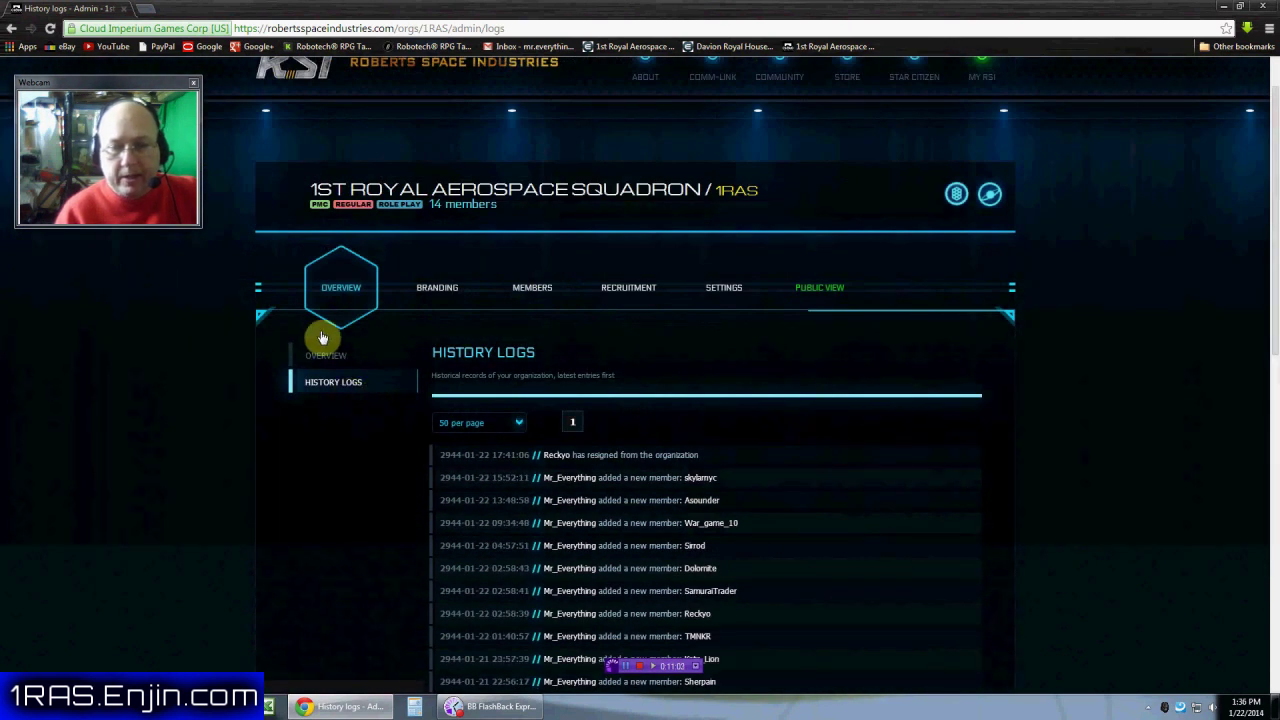
Open the squadron's branding content and review the editable Introduction, History and Manifesto texts.
click(436, 288)
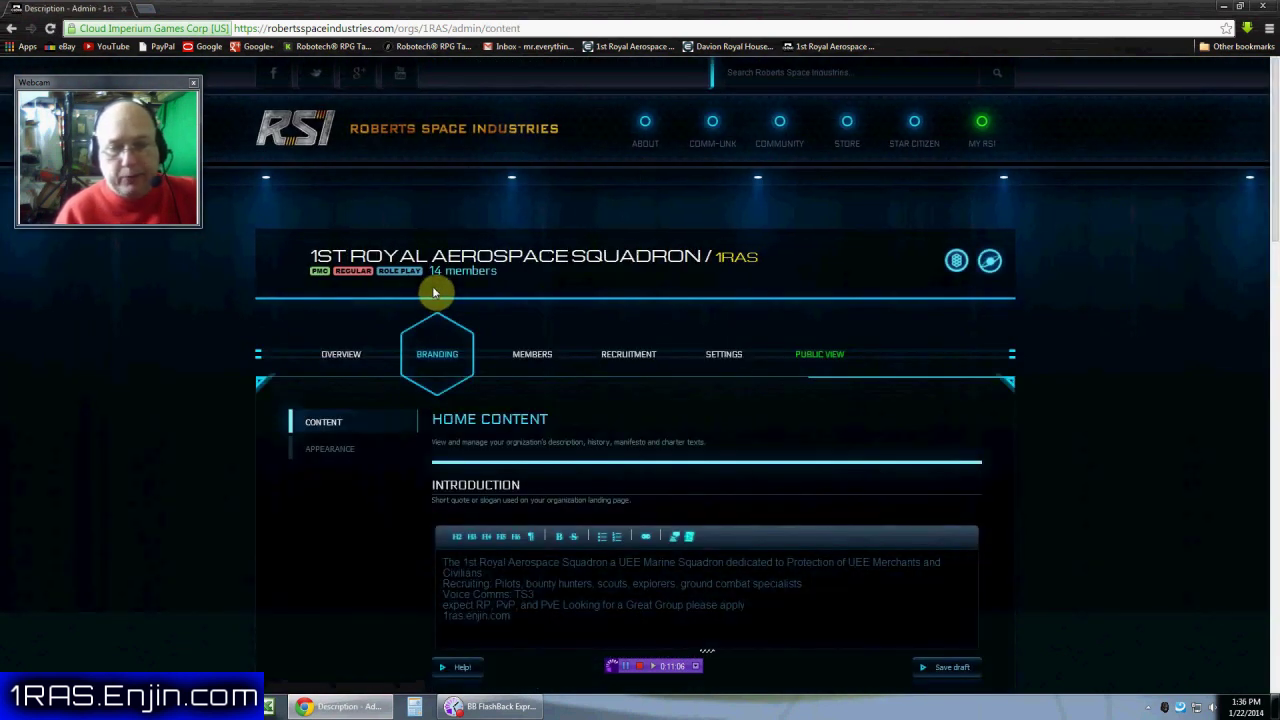
scroll(380, 446, down, 1)
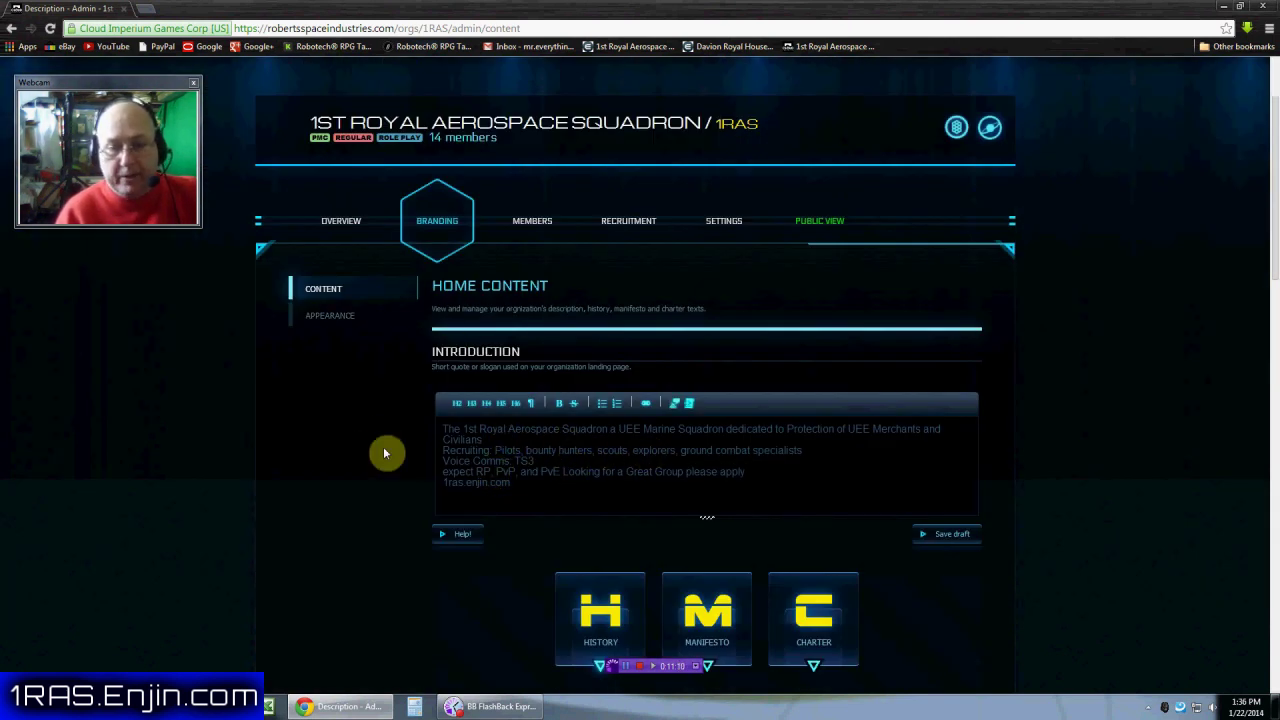
scroll(383, 446, down, 1)
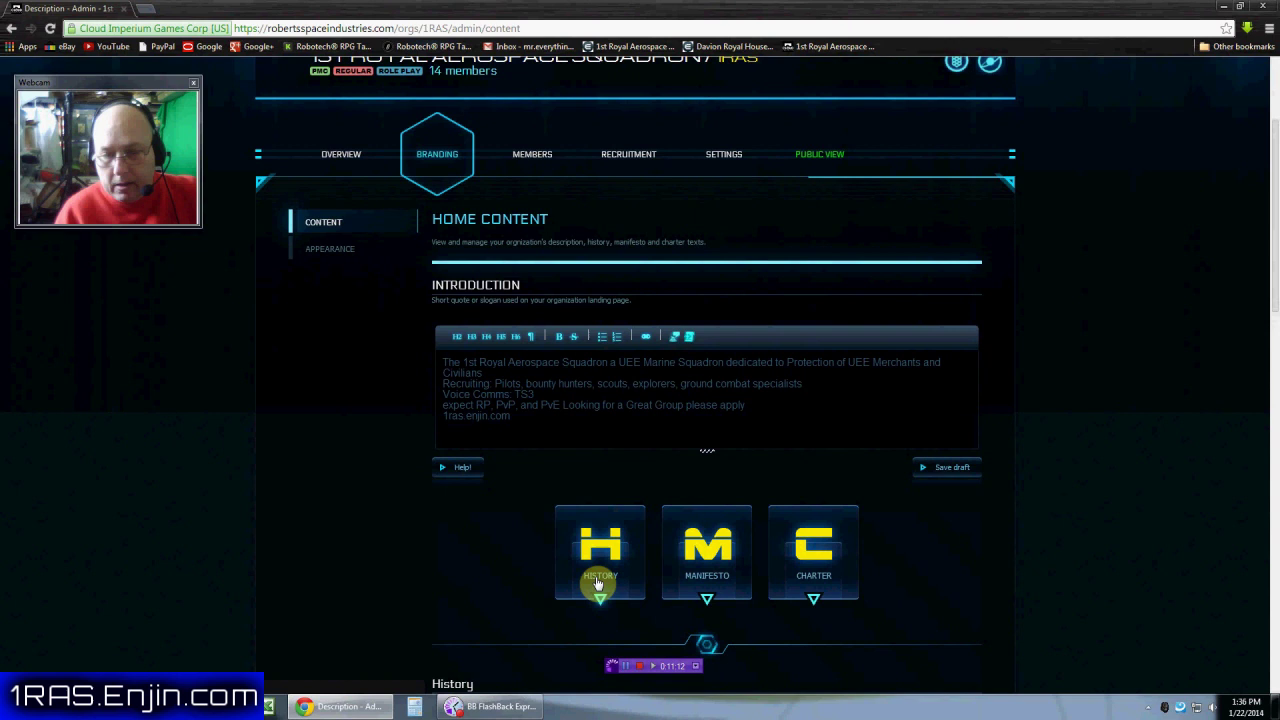
scroll(517, 565, down, 1)
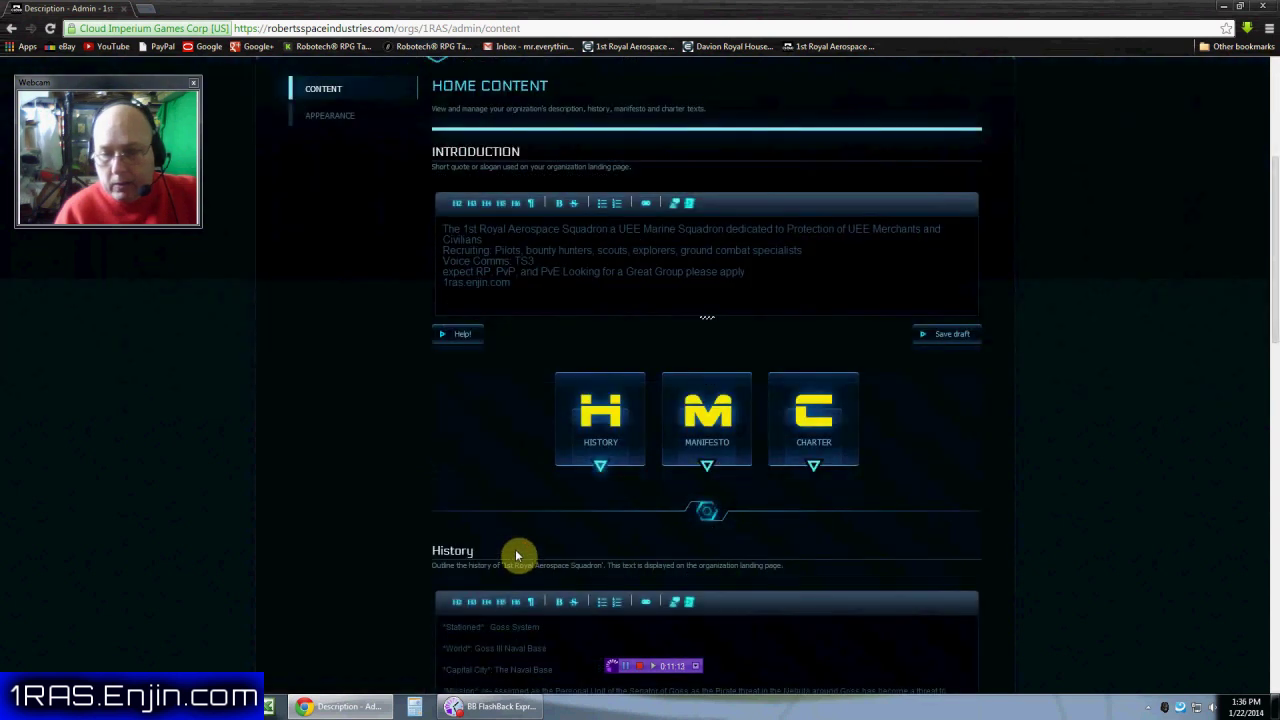
click(711, 428)
scroll(686, 460, down, 2)
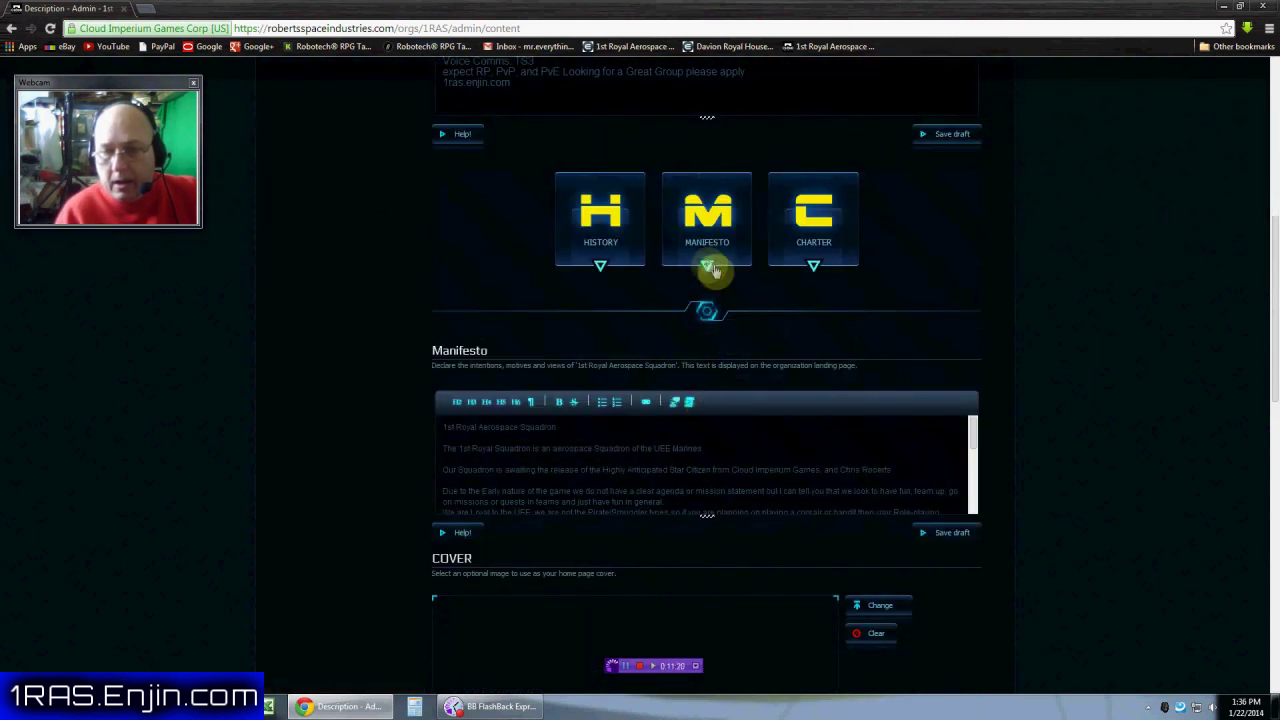
scroll(937, 331, up, 2)
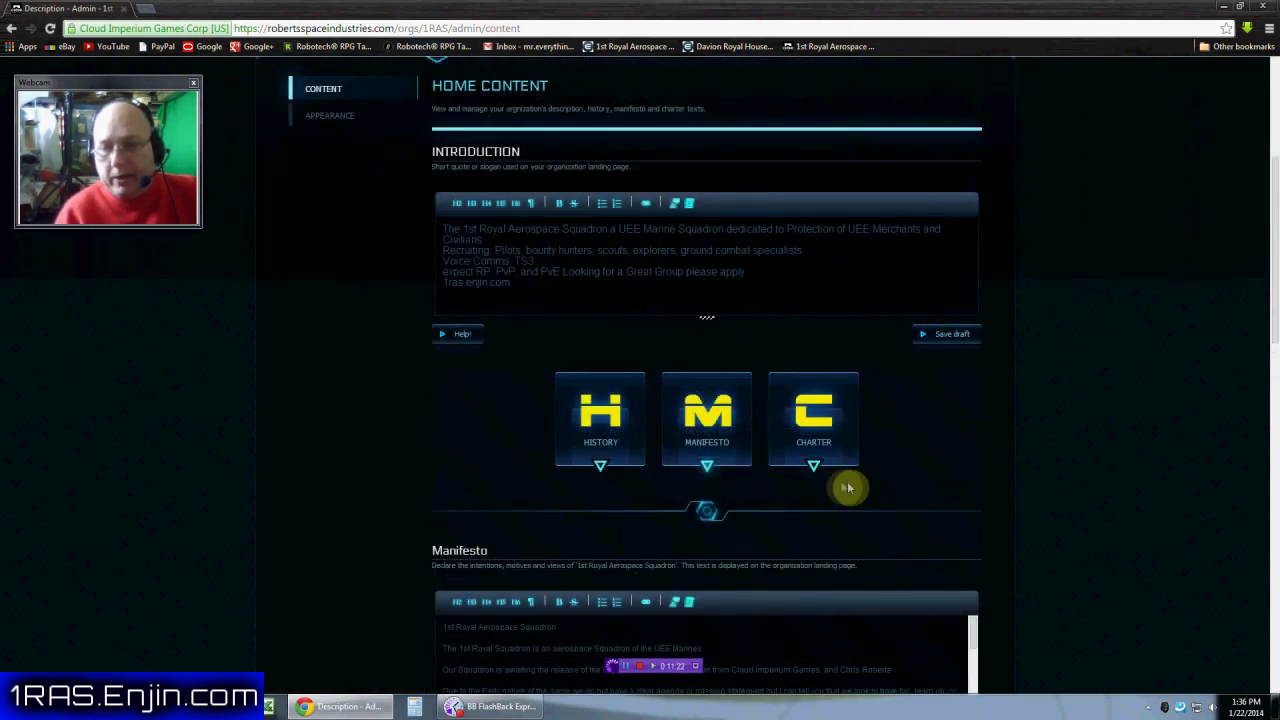
scroll(905, 467, up, 1)
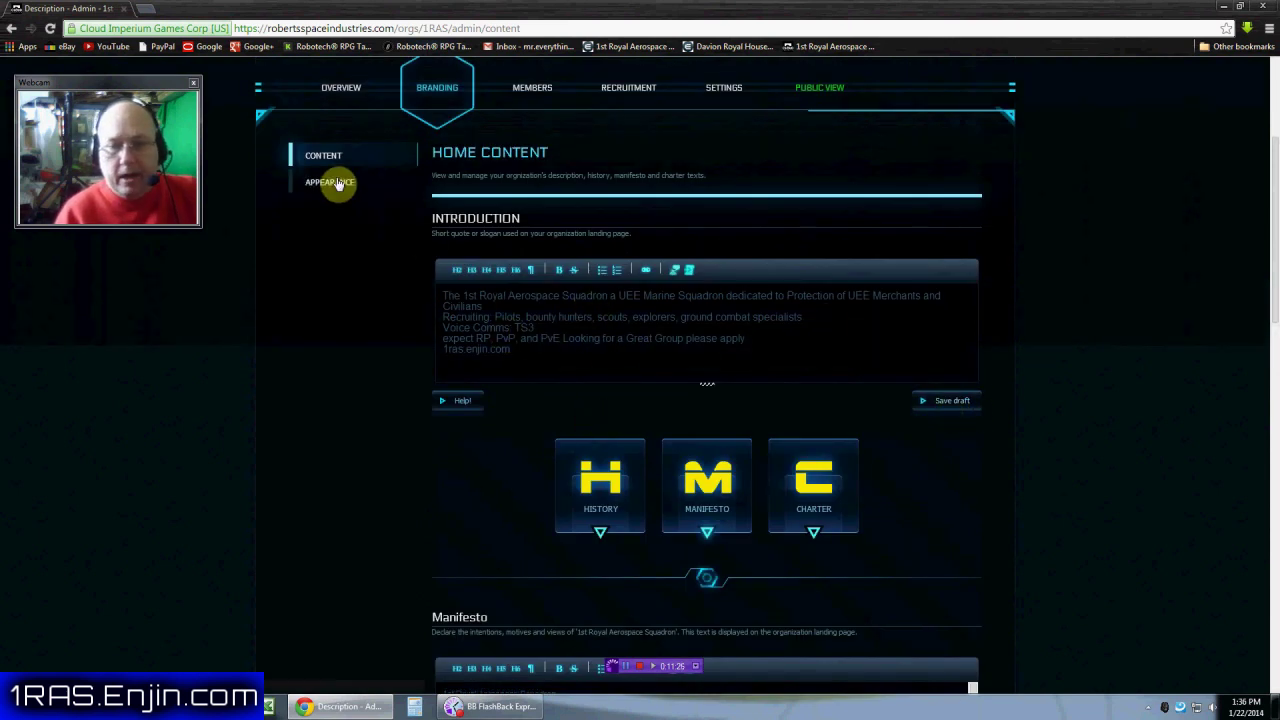
Examine the cover image, YouTube video and publishing options of the squadron's home content.
scroll(491, 477, down, 10)
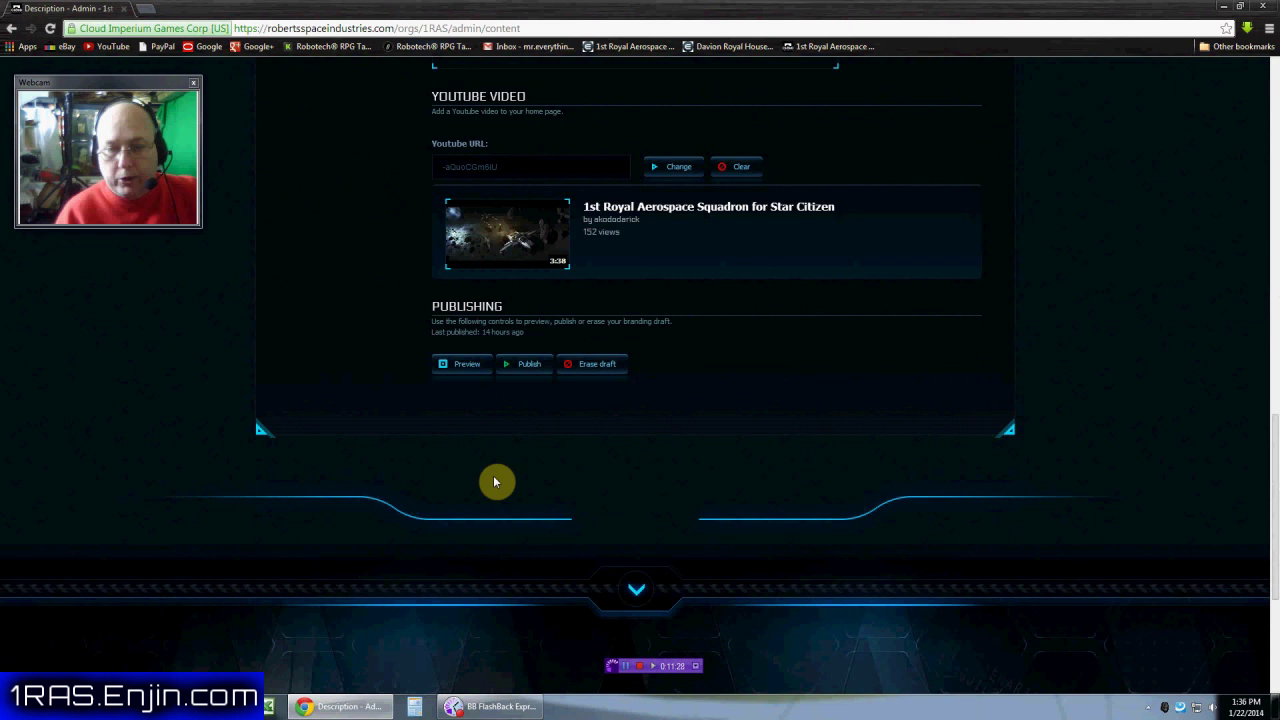
scroll(726, 386, up, 2)
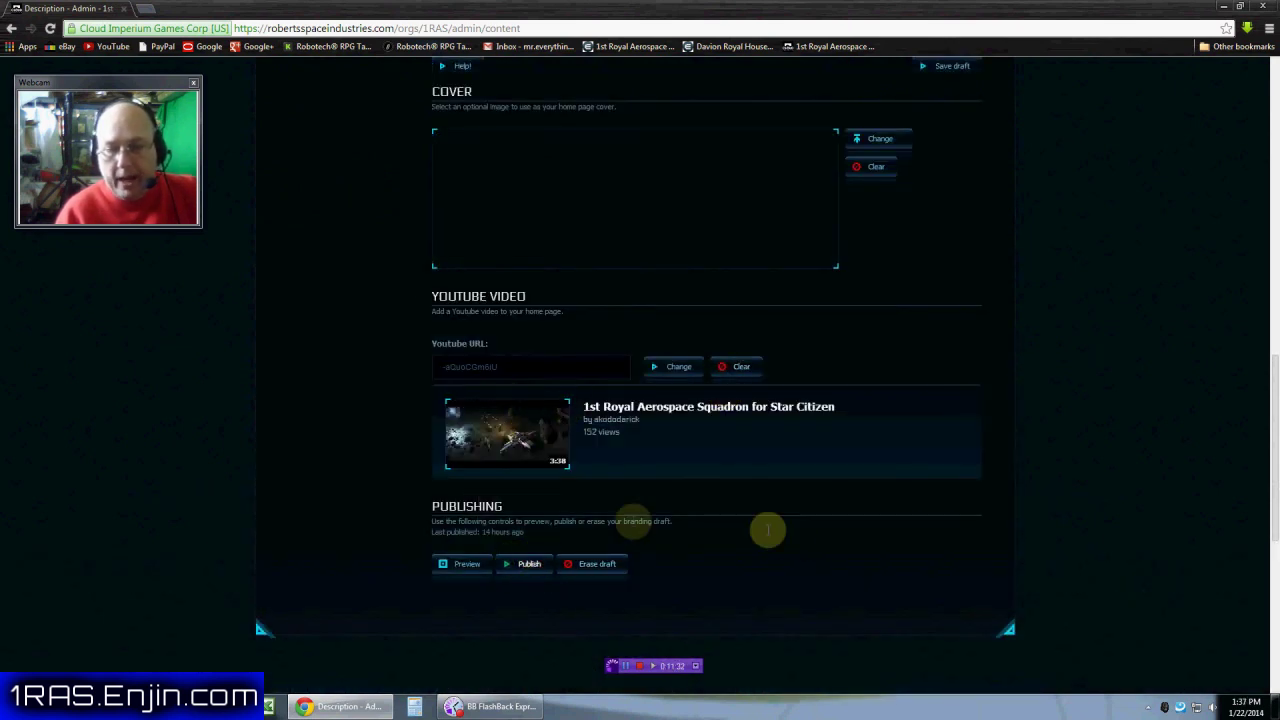
scroll(780, 535, up, 2)
scroll(790, 540, up, 1)
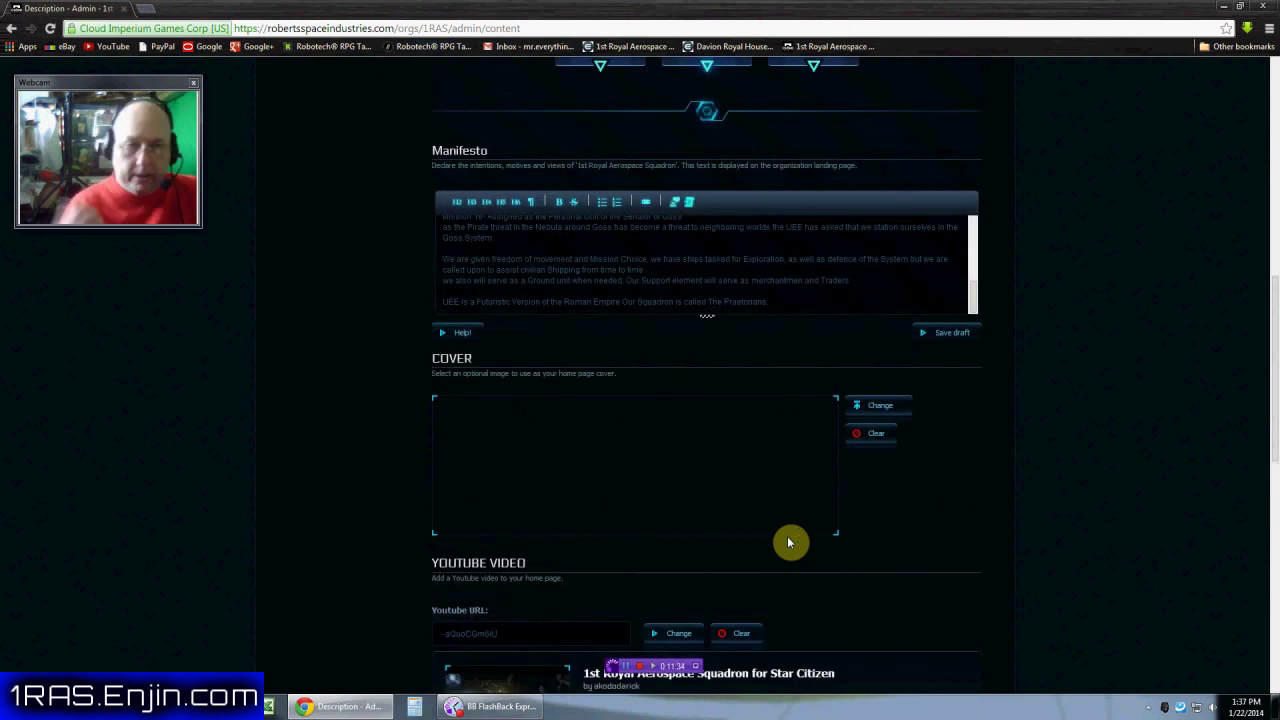
scroll(727, 500, up, 5)
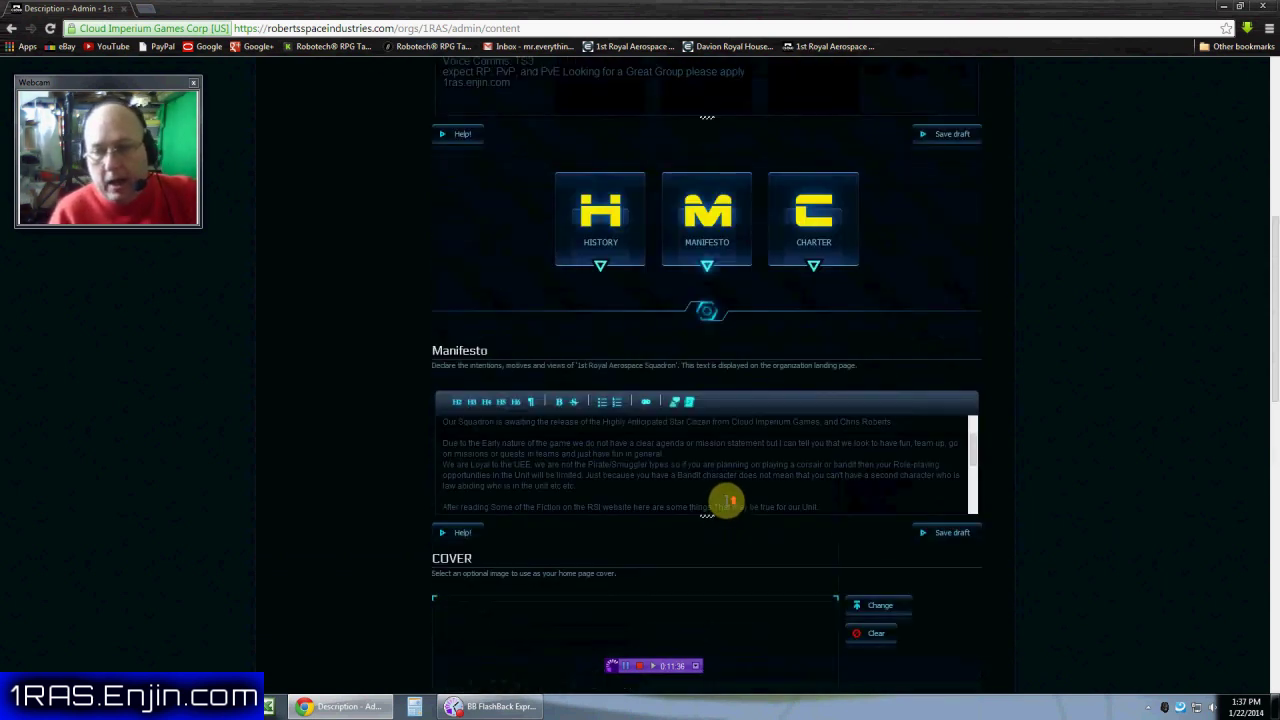
scroll(966, 563, down, 2)
scroll(960, 552, up, 3)
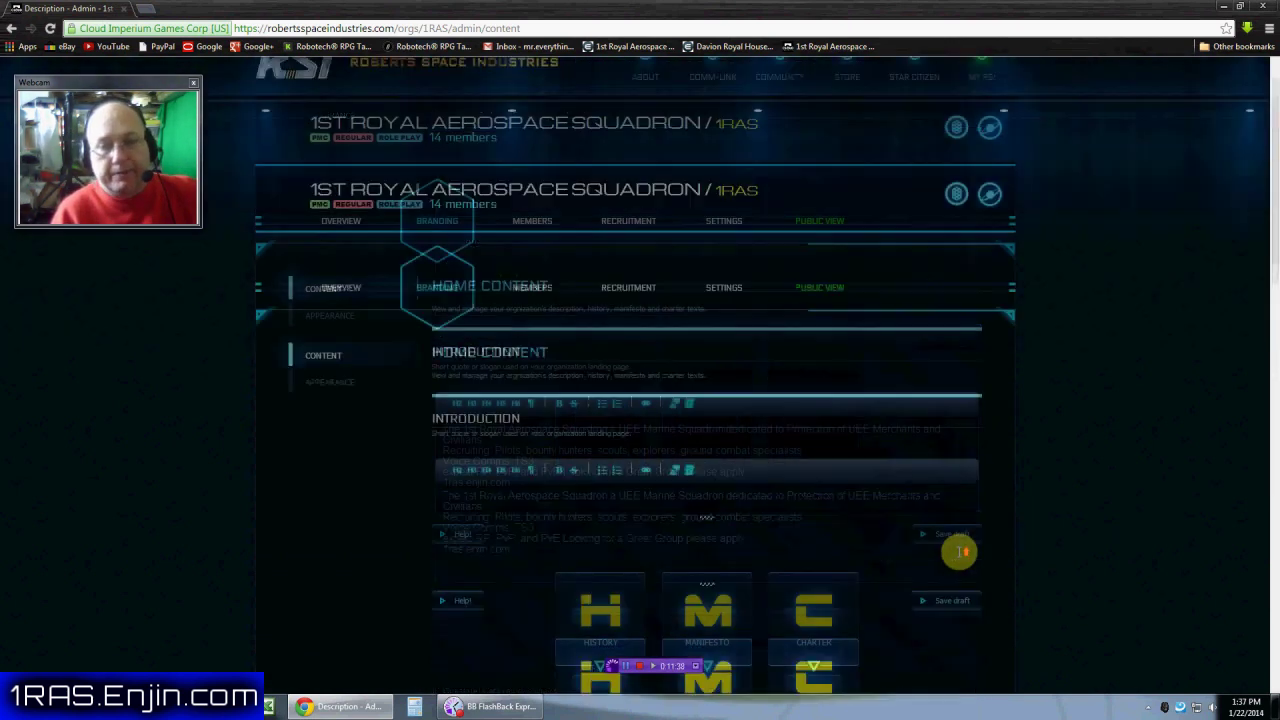
Open the branding appearance settings and look over the available organization themes.
click(331, 385)
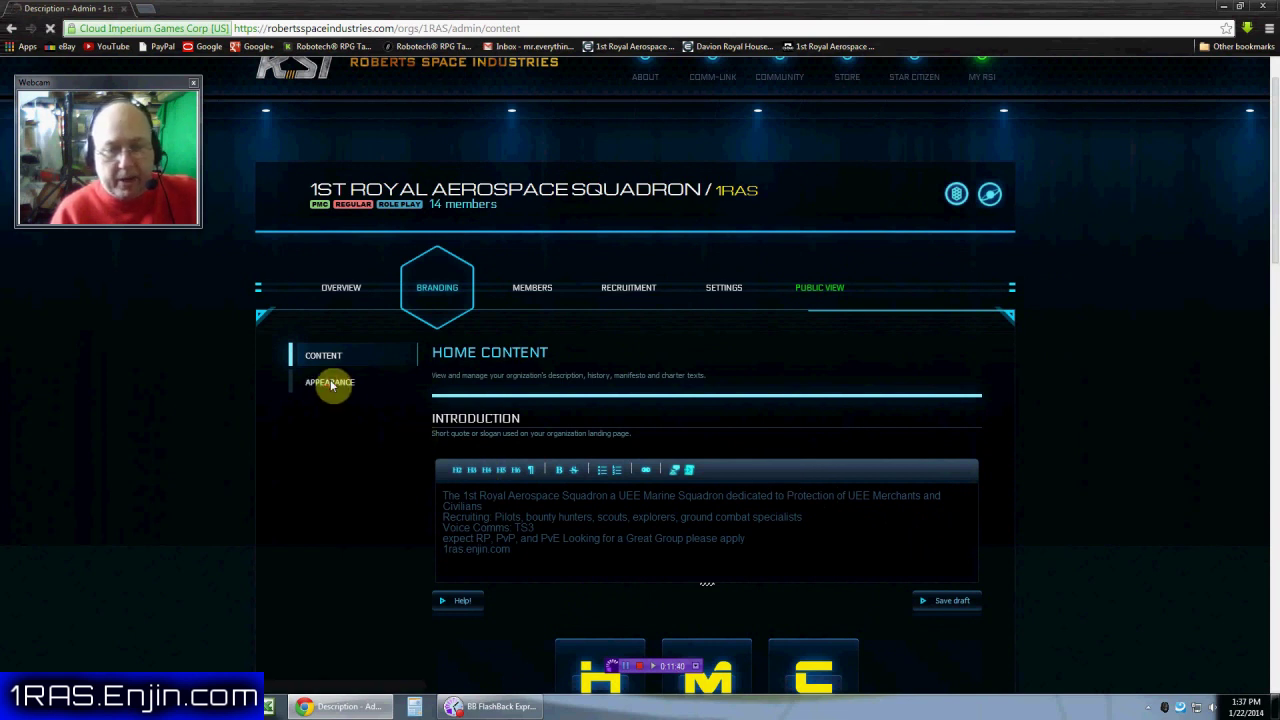
scroll(683, 490, down, 2)
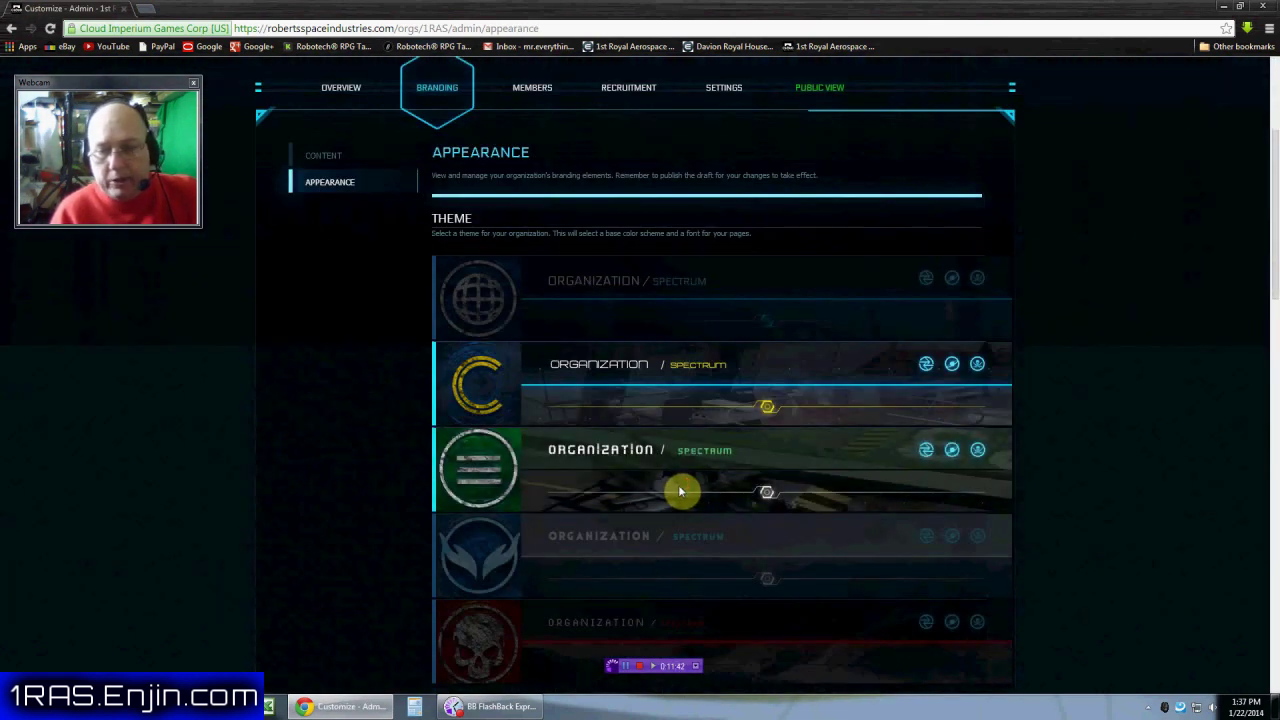
scroll(1108, 424, down, 1)
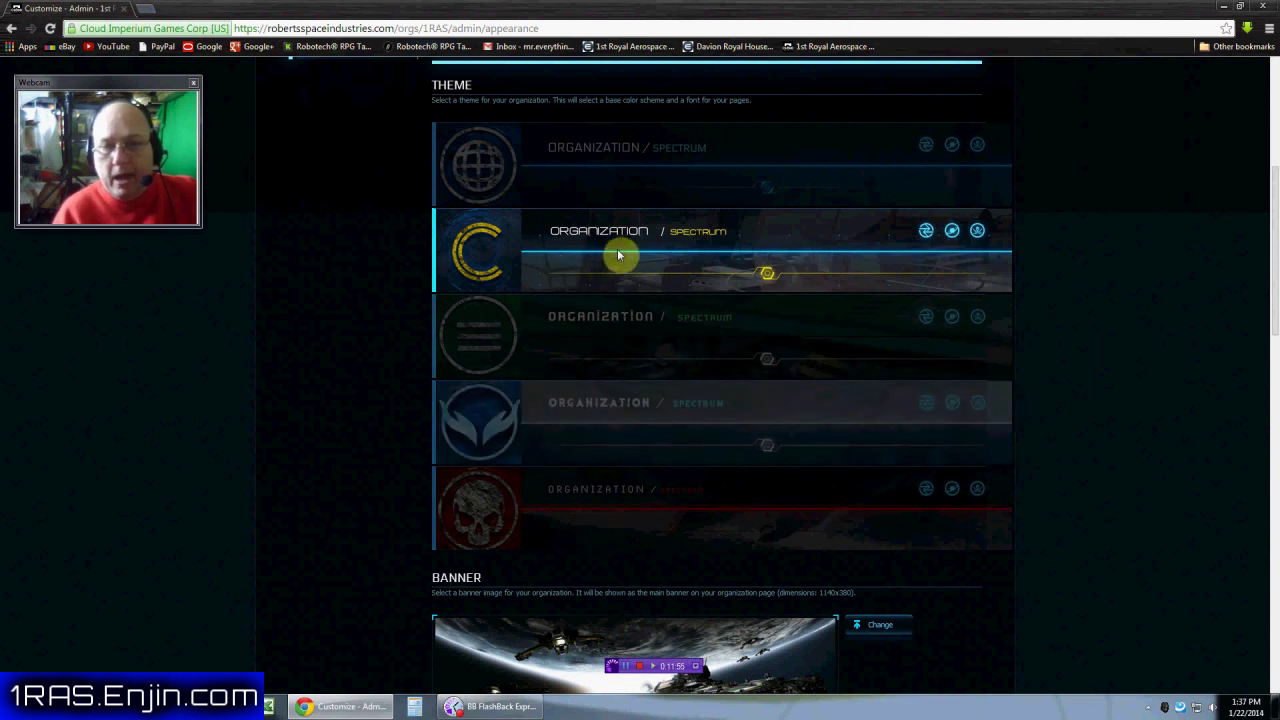
scroll(1065, 370, down, 2)
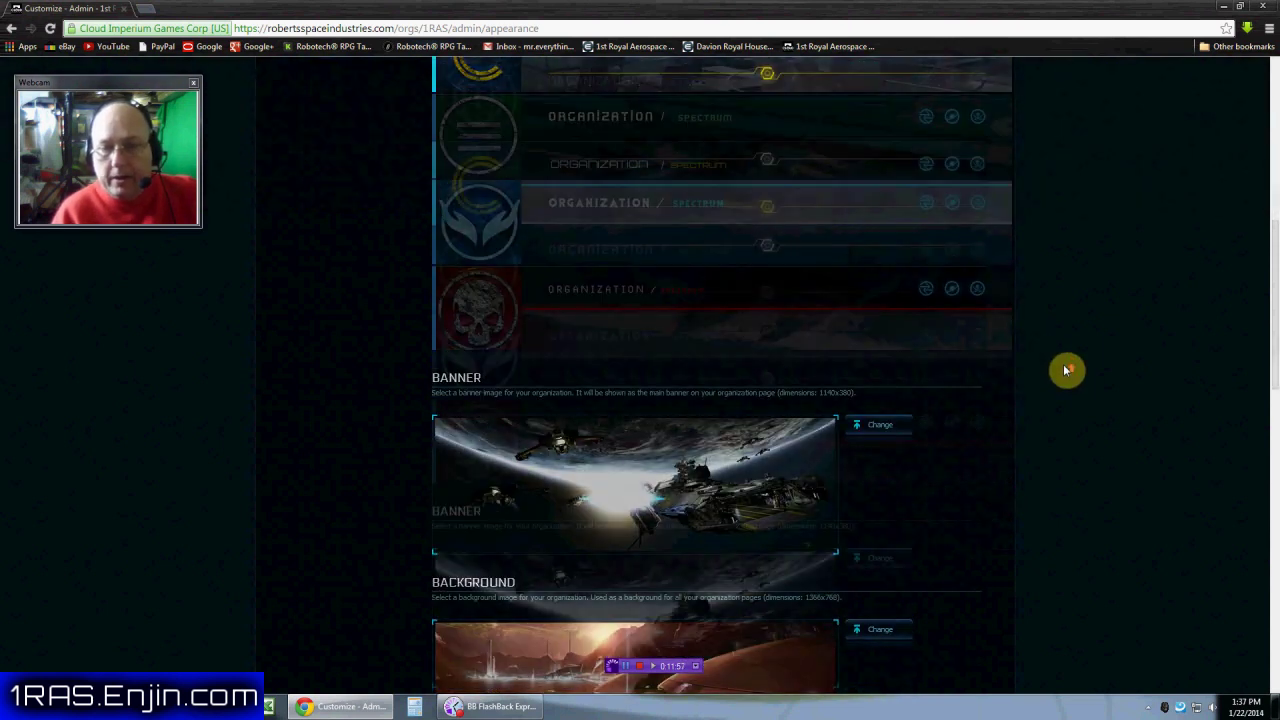
scroll(1063, 369, up, 2)
click(589, 318)
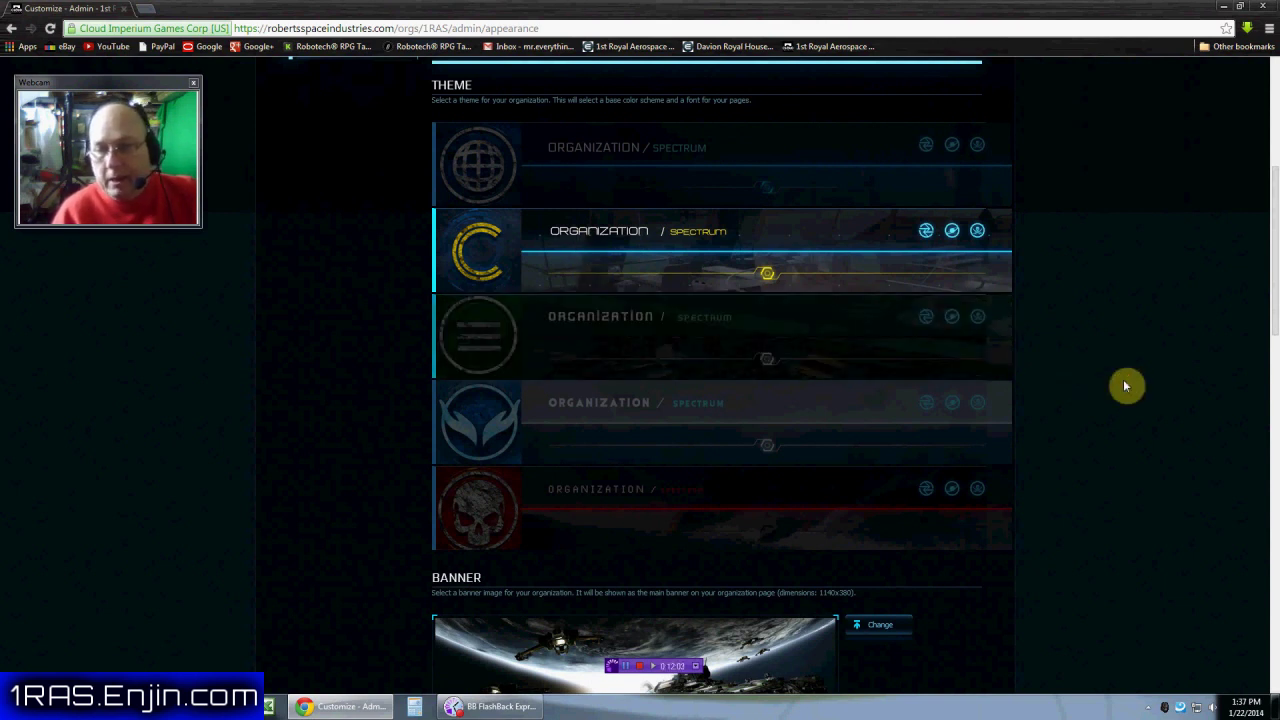
Examine the banner, background, logo and icon images, their required dimensions, and the appearance publishing options.
scroll(1083, 420, down, 3)
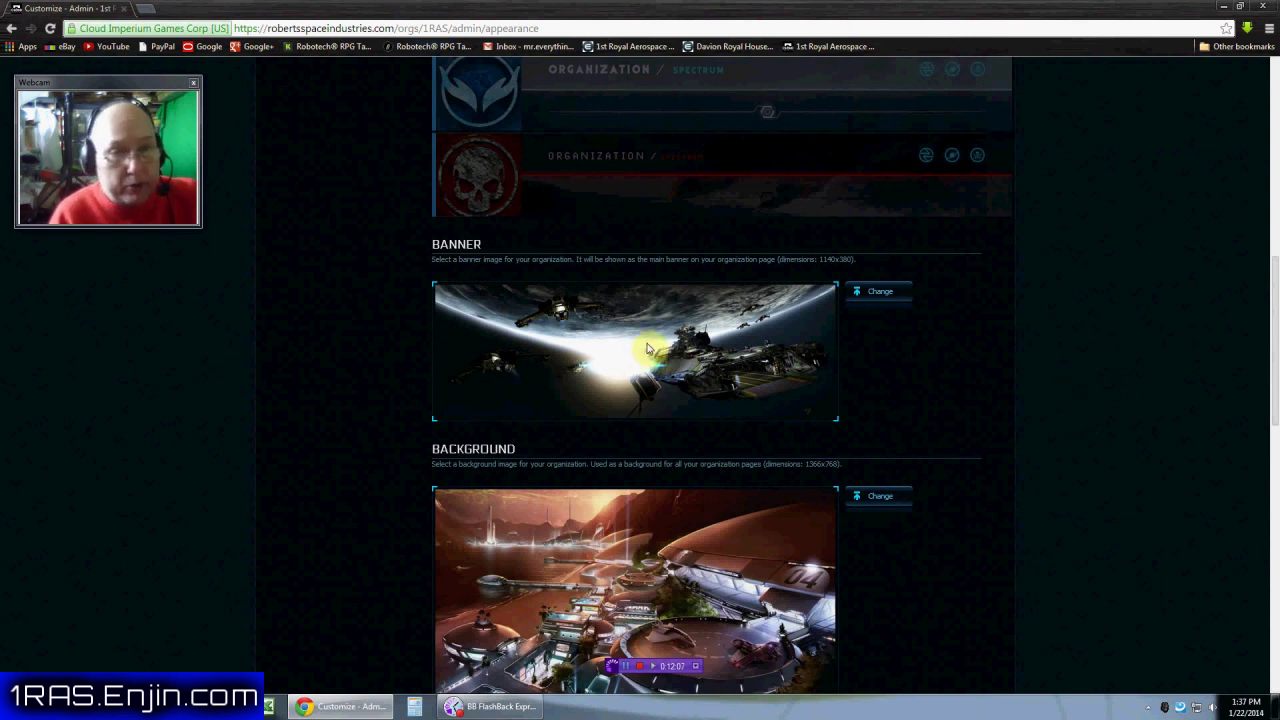
scroll(648, 350, down, 2)
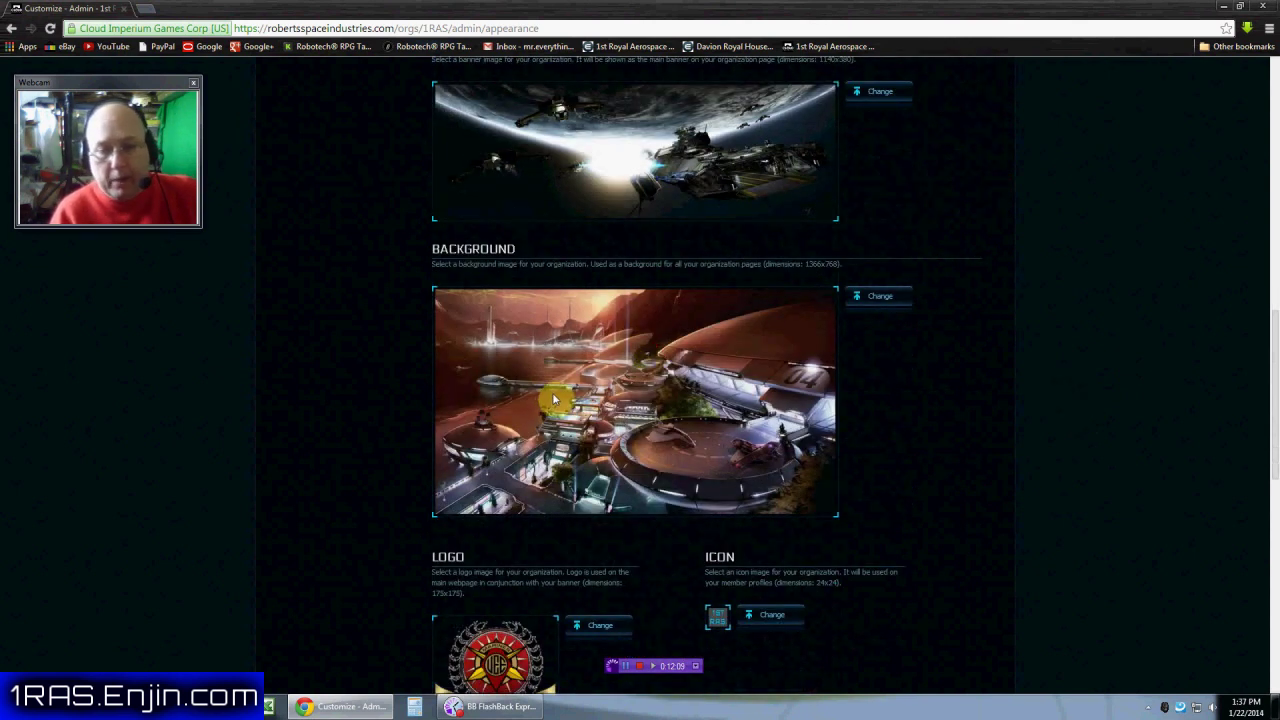
scroll(553, 398, down, 2)
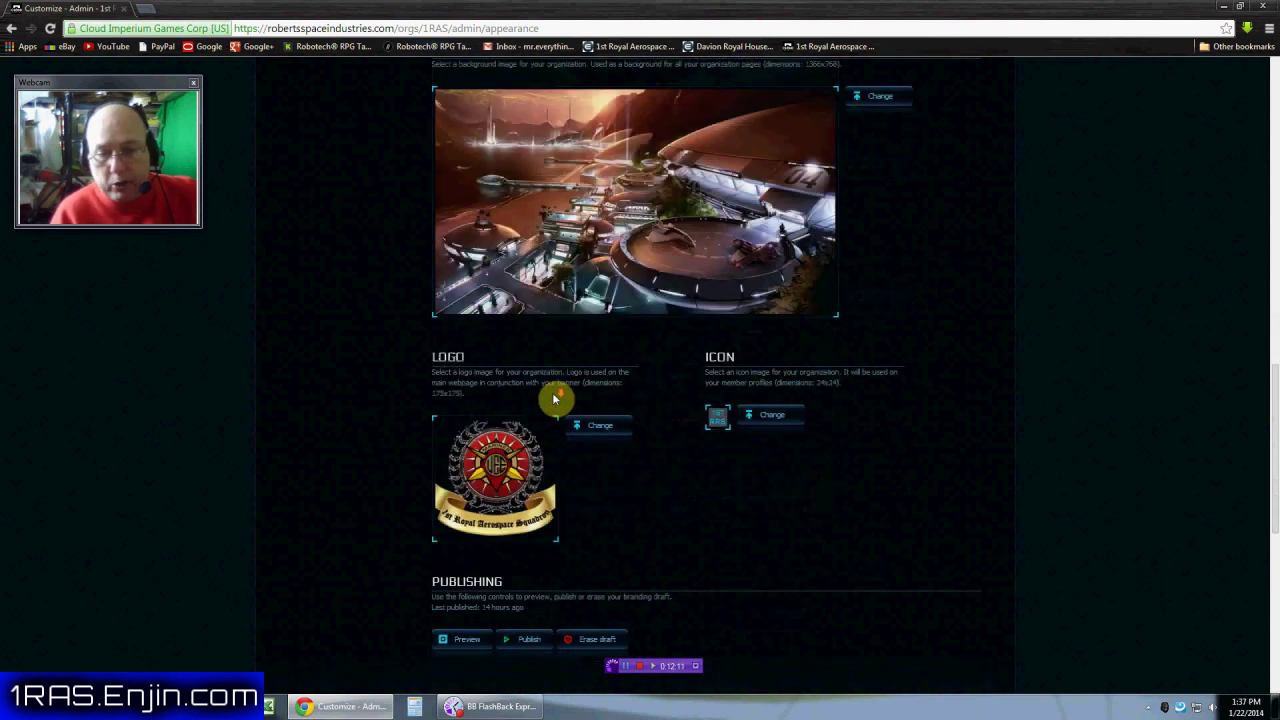
key(Home)
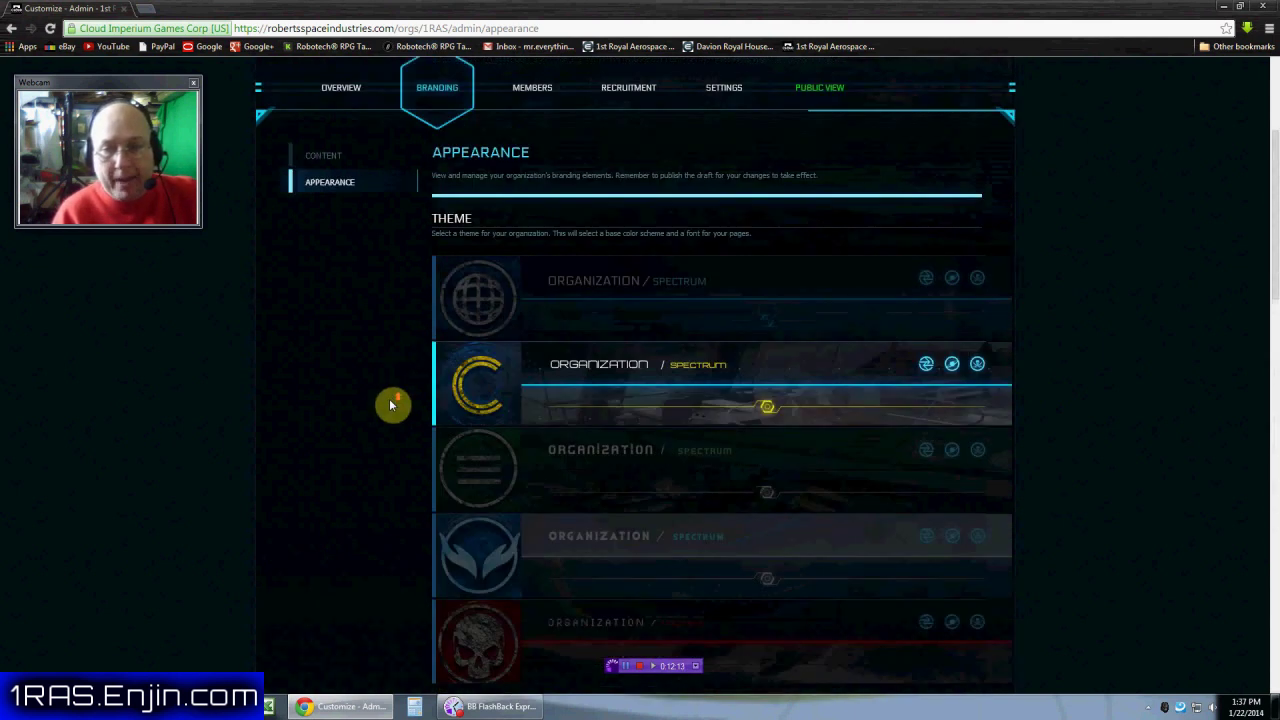
scroll(383, 446, down, 7)
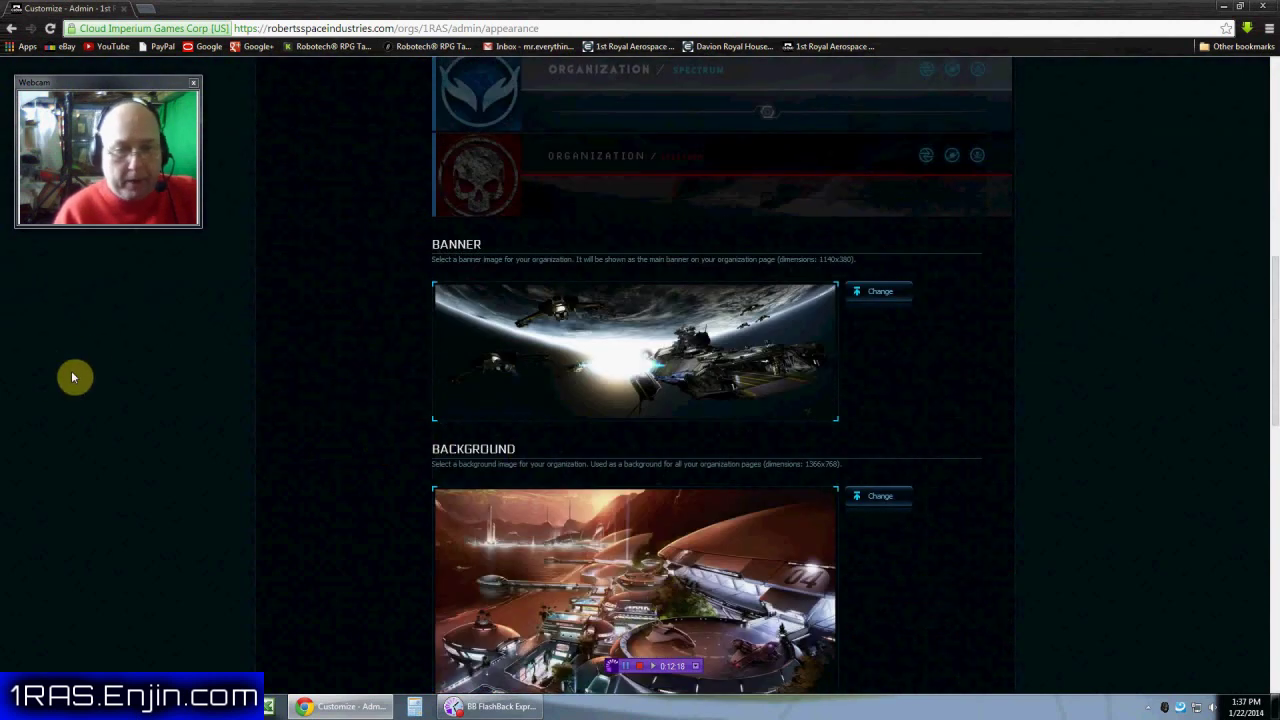
scroll(622, 510, down, 2)
scroll(622, 510, down, 2)
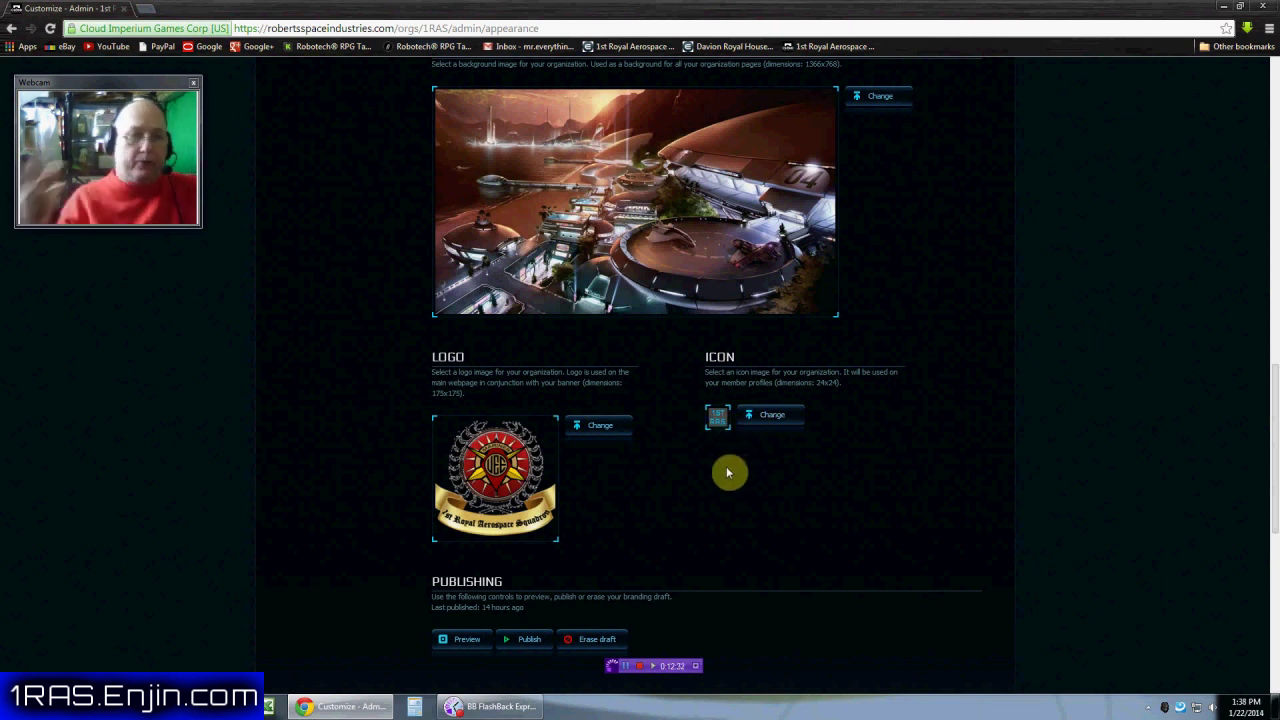
scroll(680, 500, down, 2)
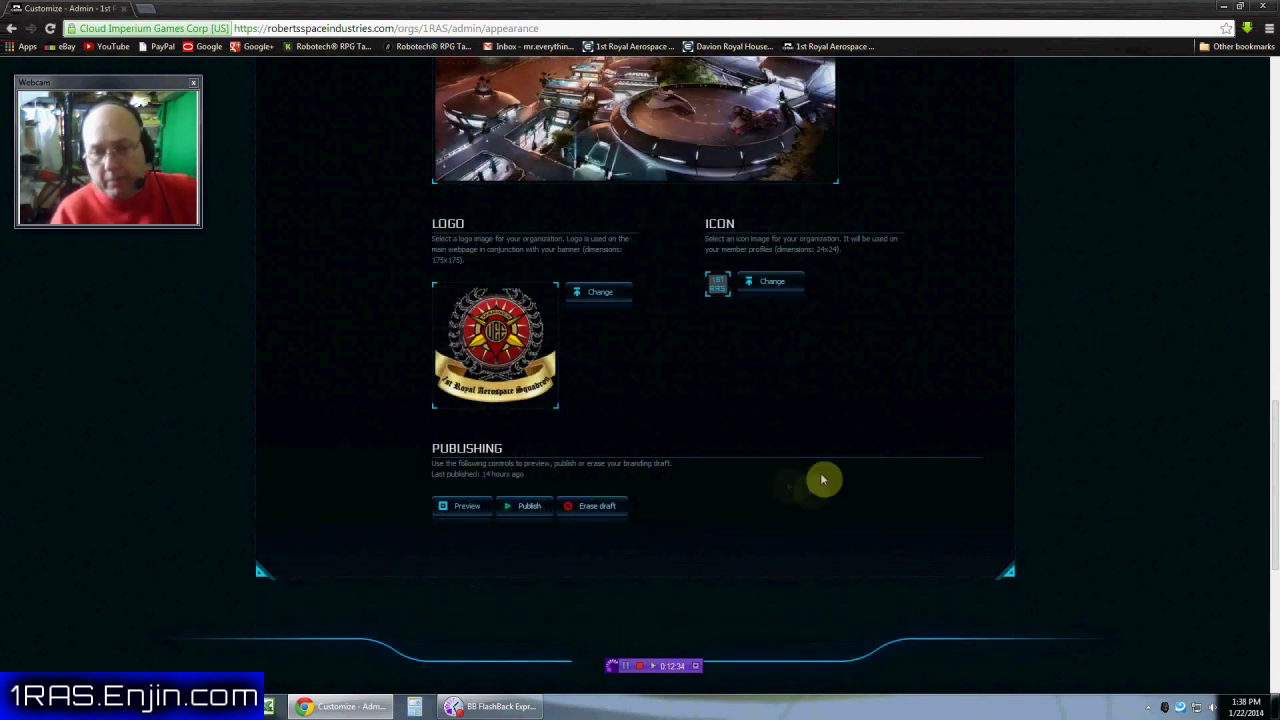
Open the admin area's member management page for the squadron.
scroll(800, 490, up, 5)
scroll(785, 503, up, 5)
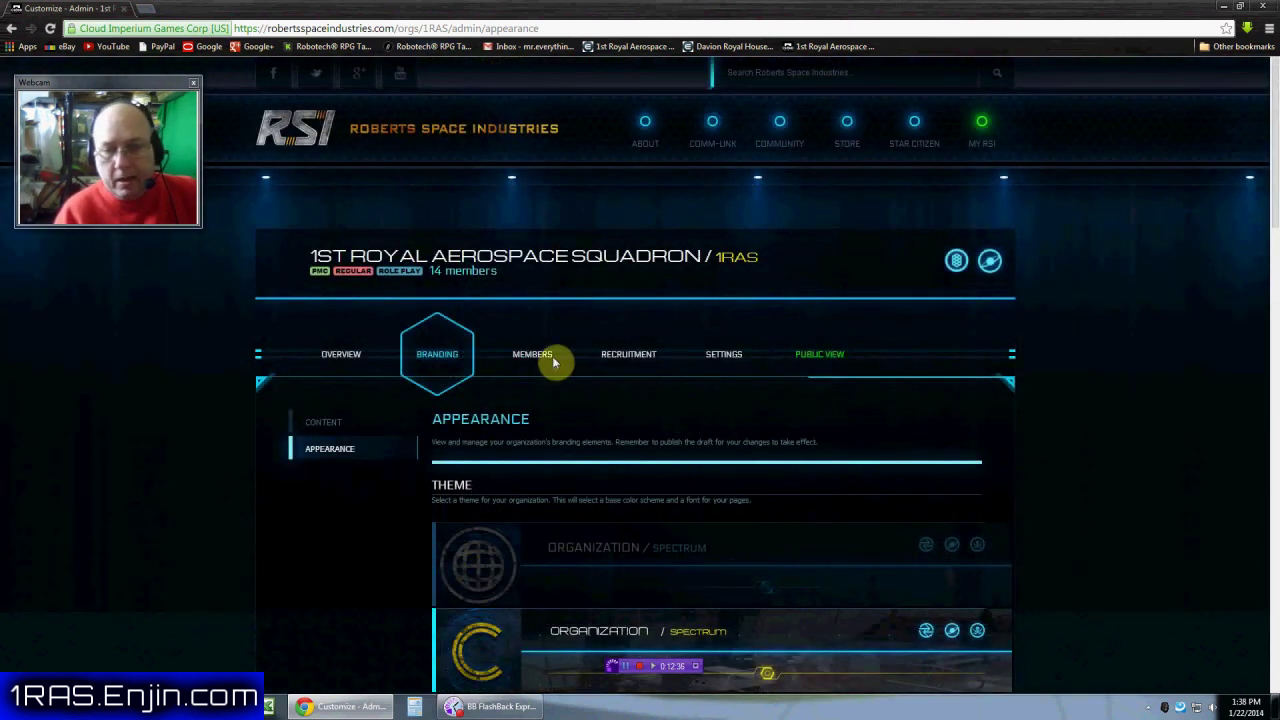
click(535, 356)
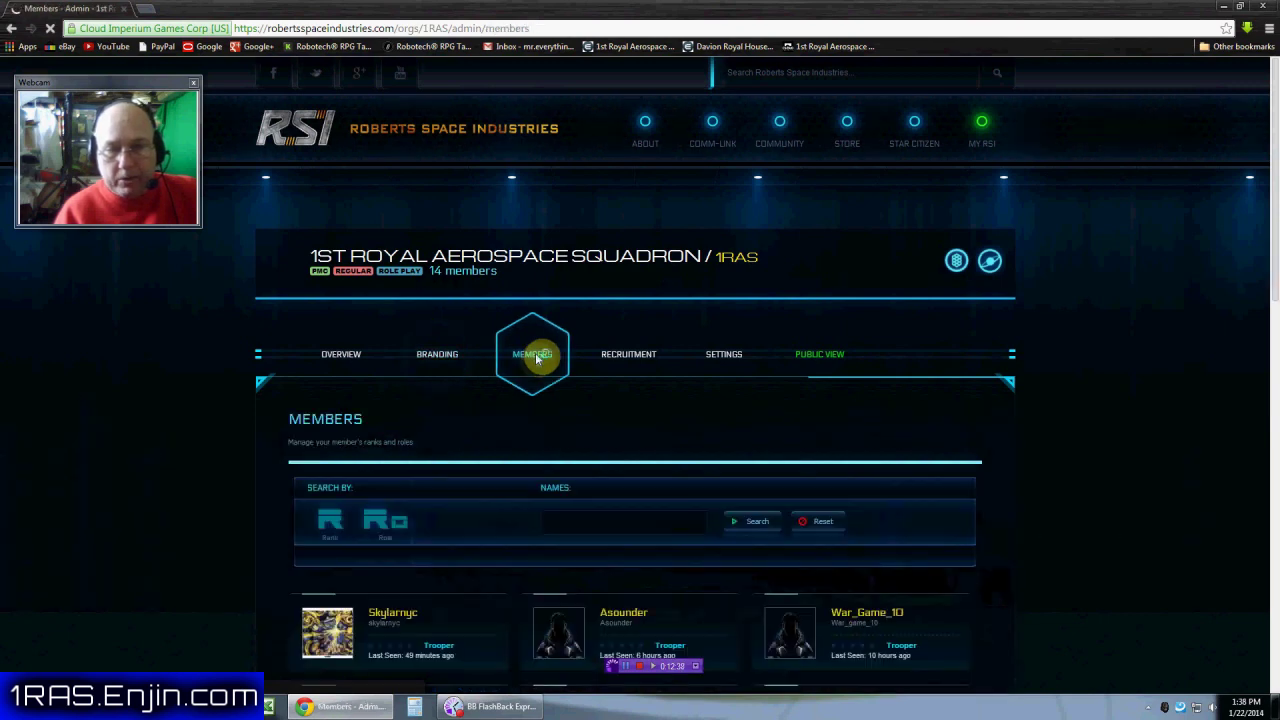
Look over the member list, inspect the first member's rank and role options, and close them without saving.
scroll(640, 505, down, 5)
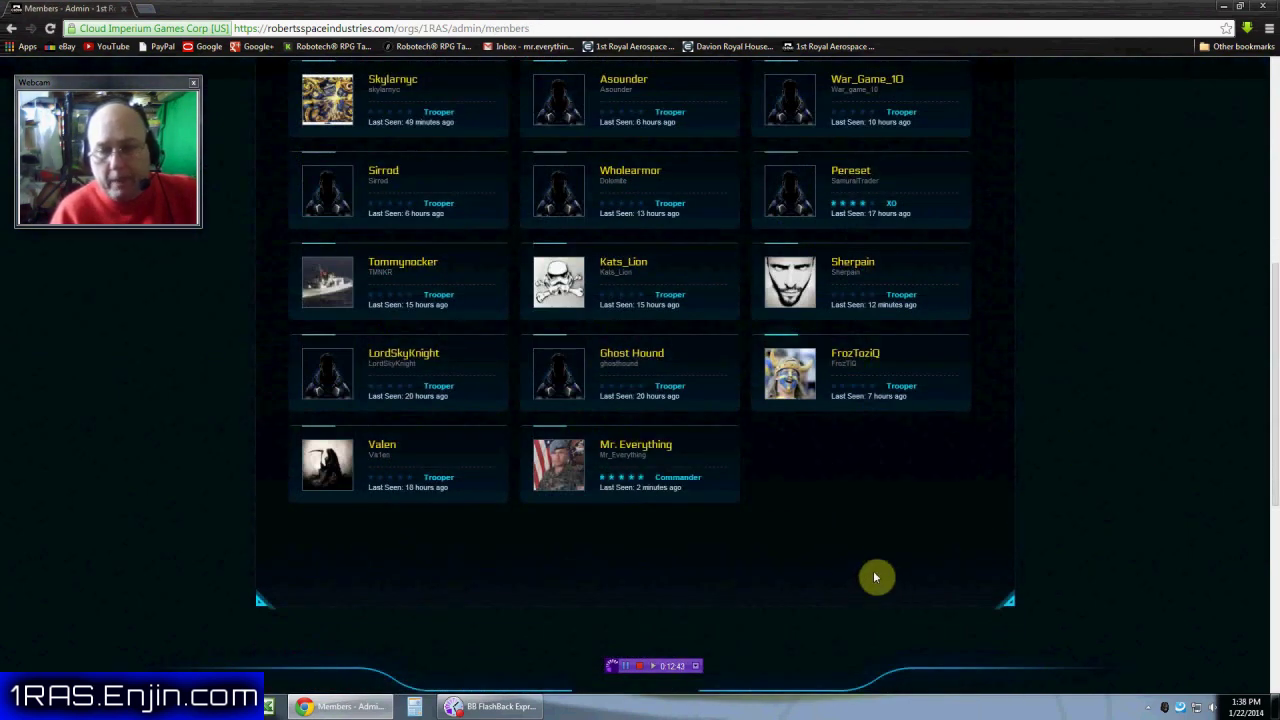
scroll(877, 574, up, 3)
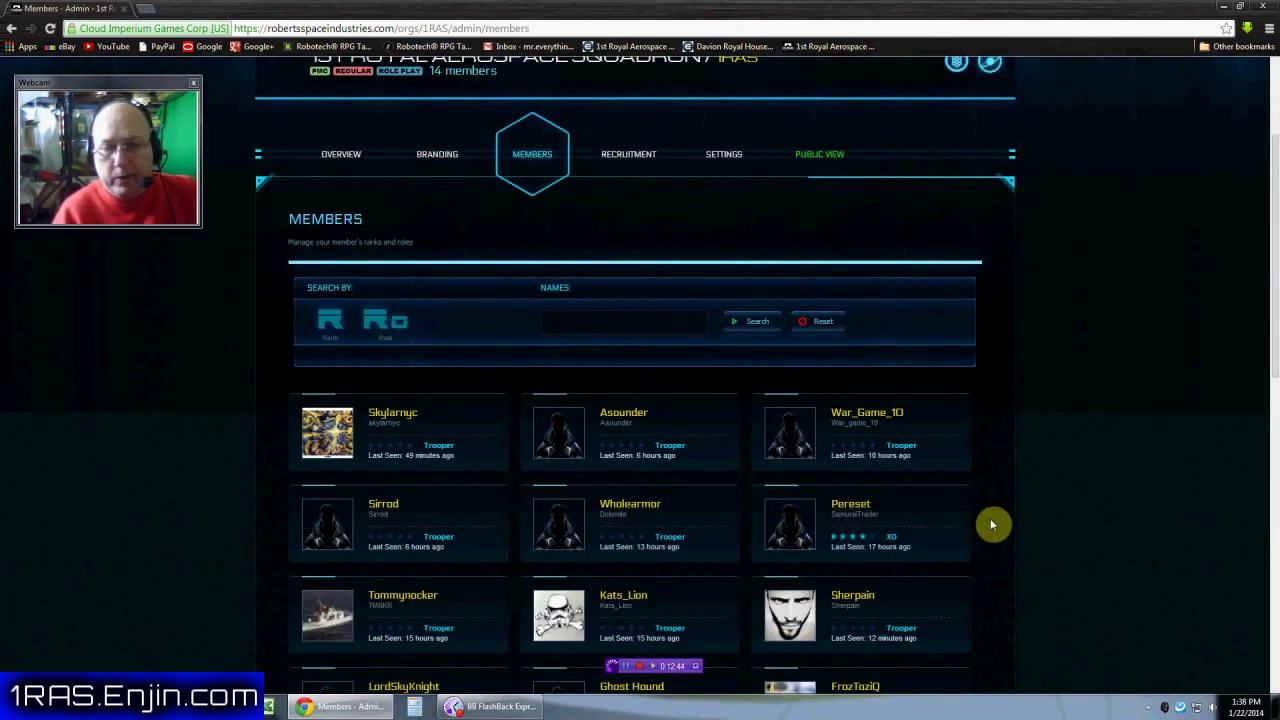
scroll(990, 518, down, 2)
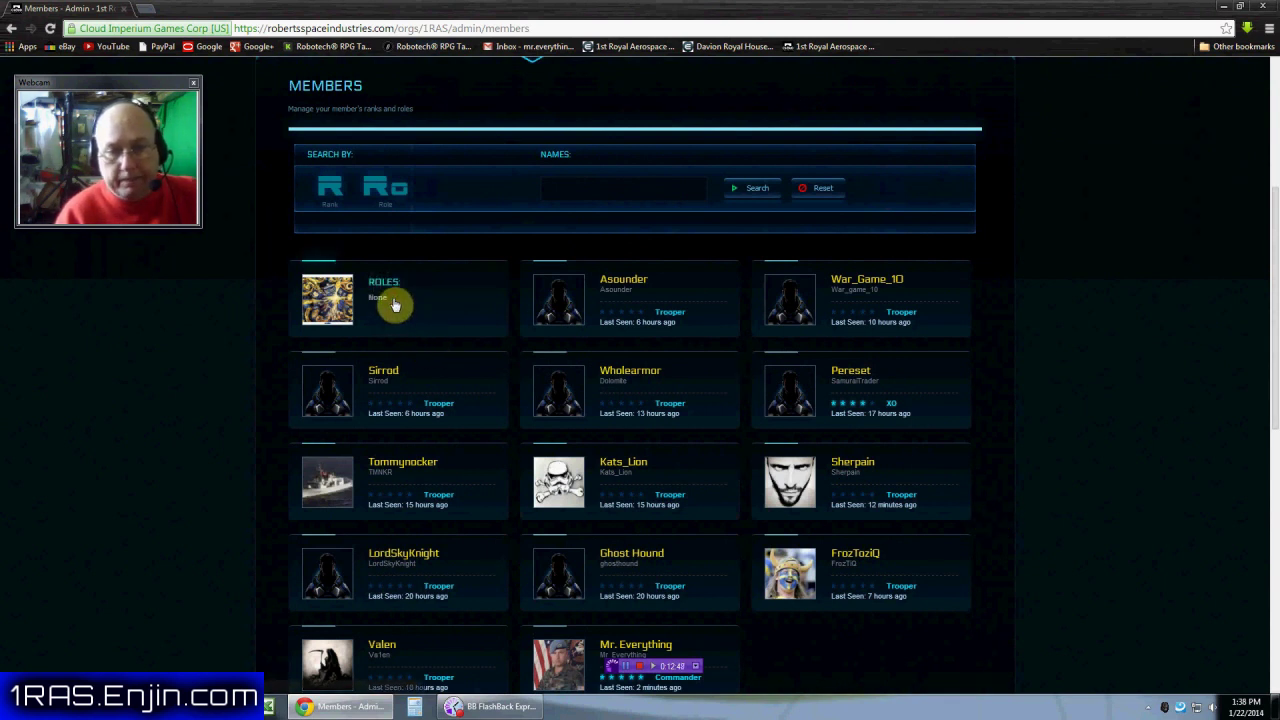
click(420, 294)
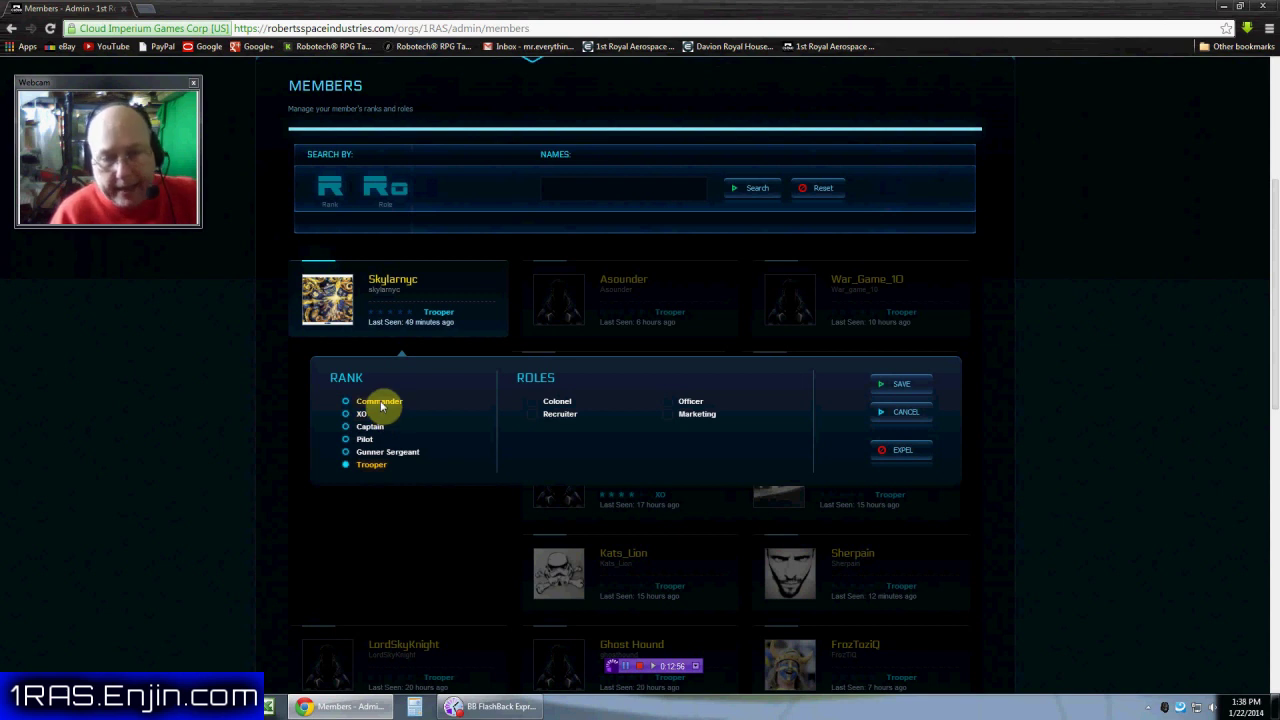
click(558, 404)
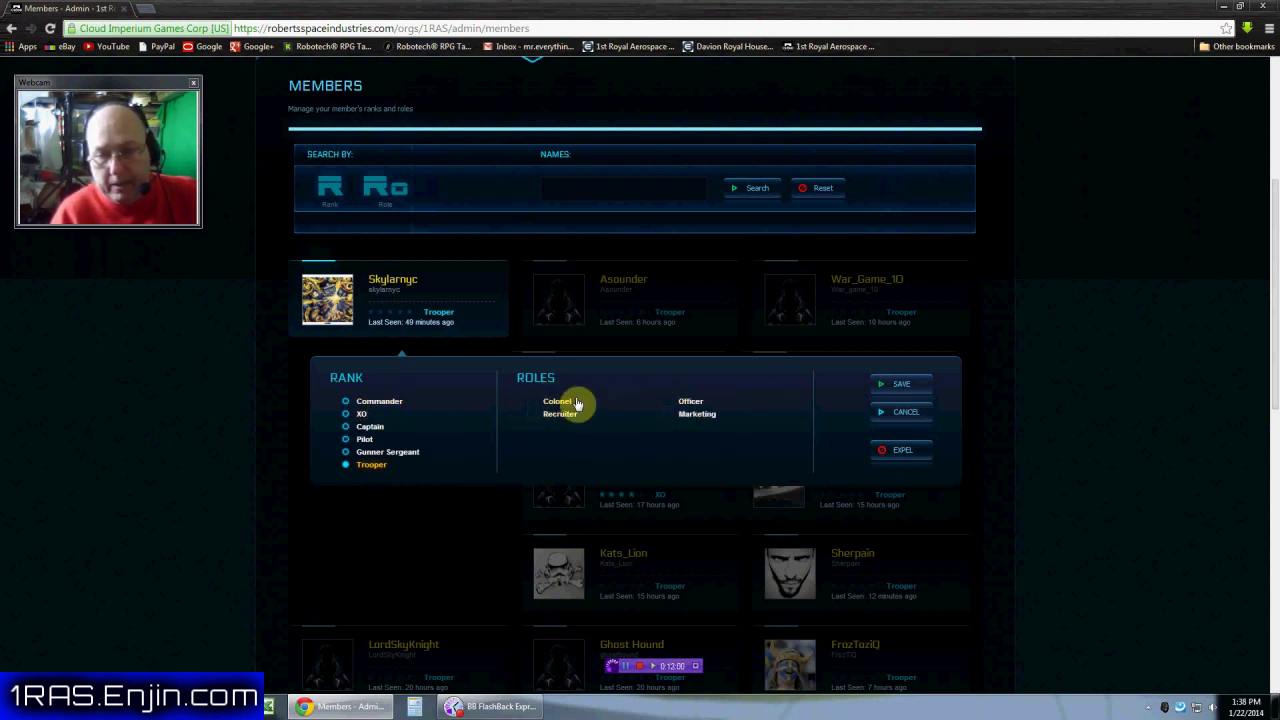
click(898, 410)
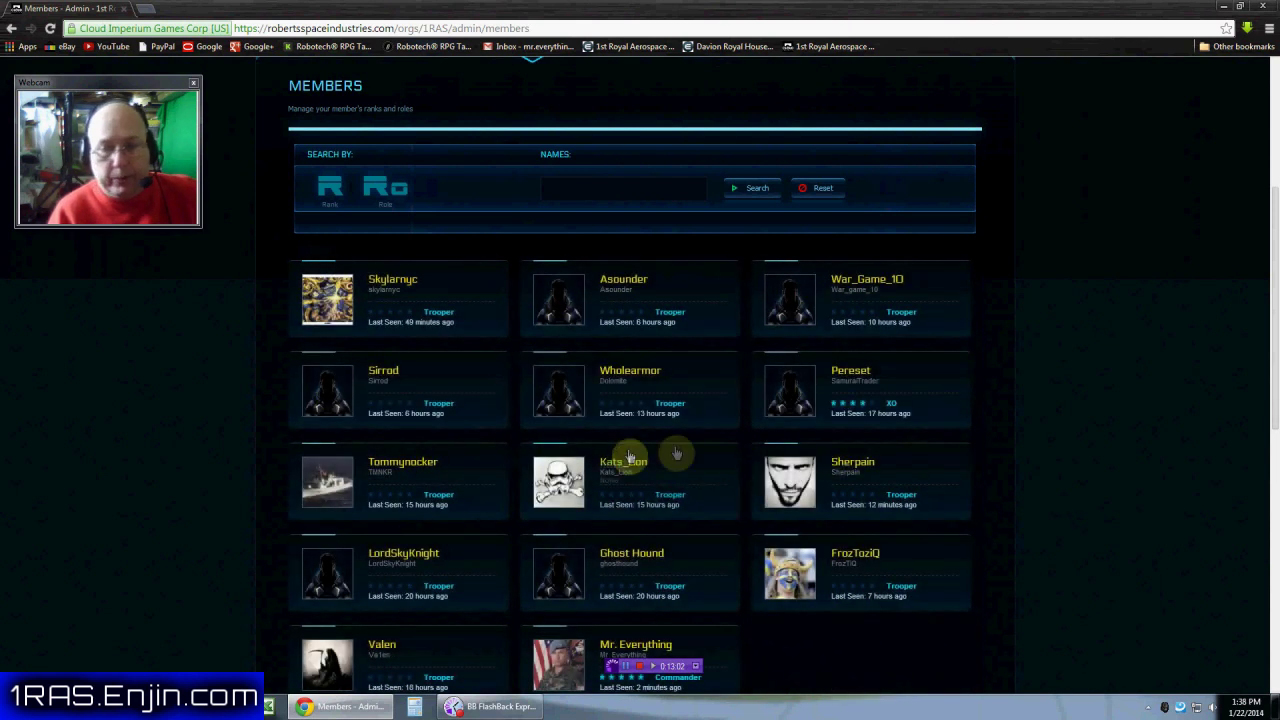
Open the squadron's recruitment settings and review the recruiting status and introductory text.
scroll(571, 423, up, 2)
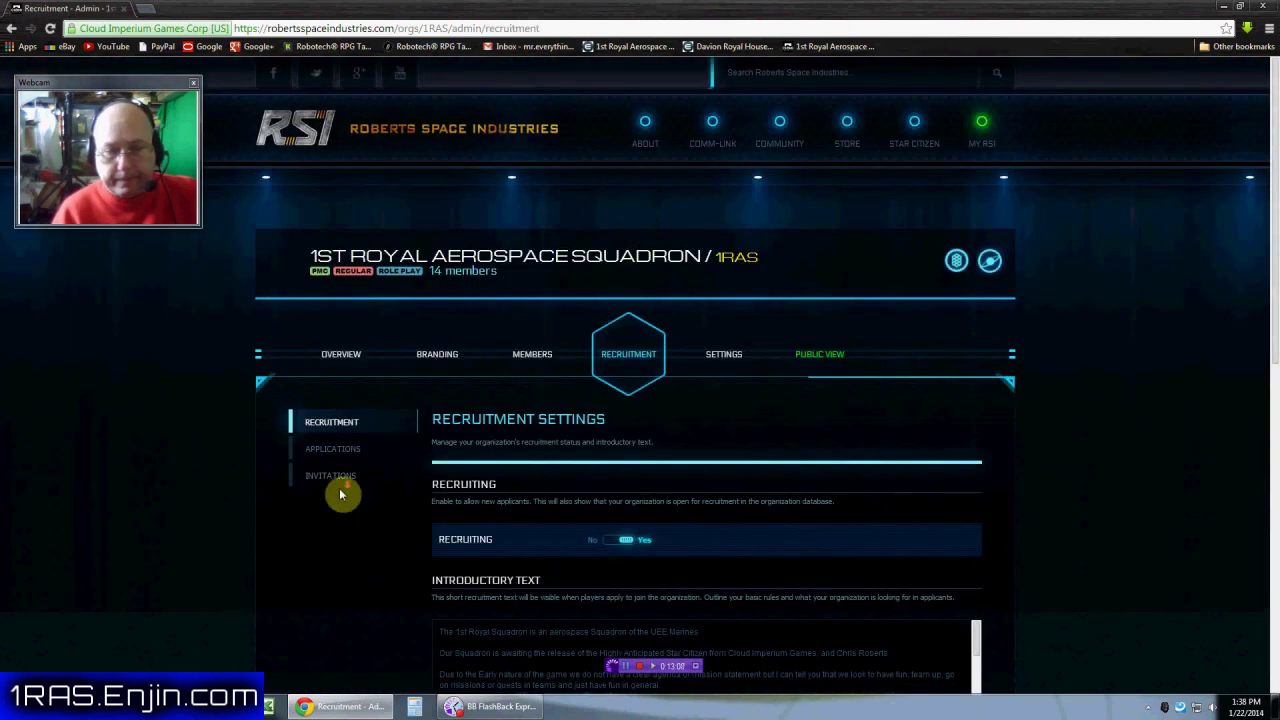
scroll(340, 494, down, 2)
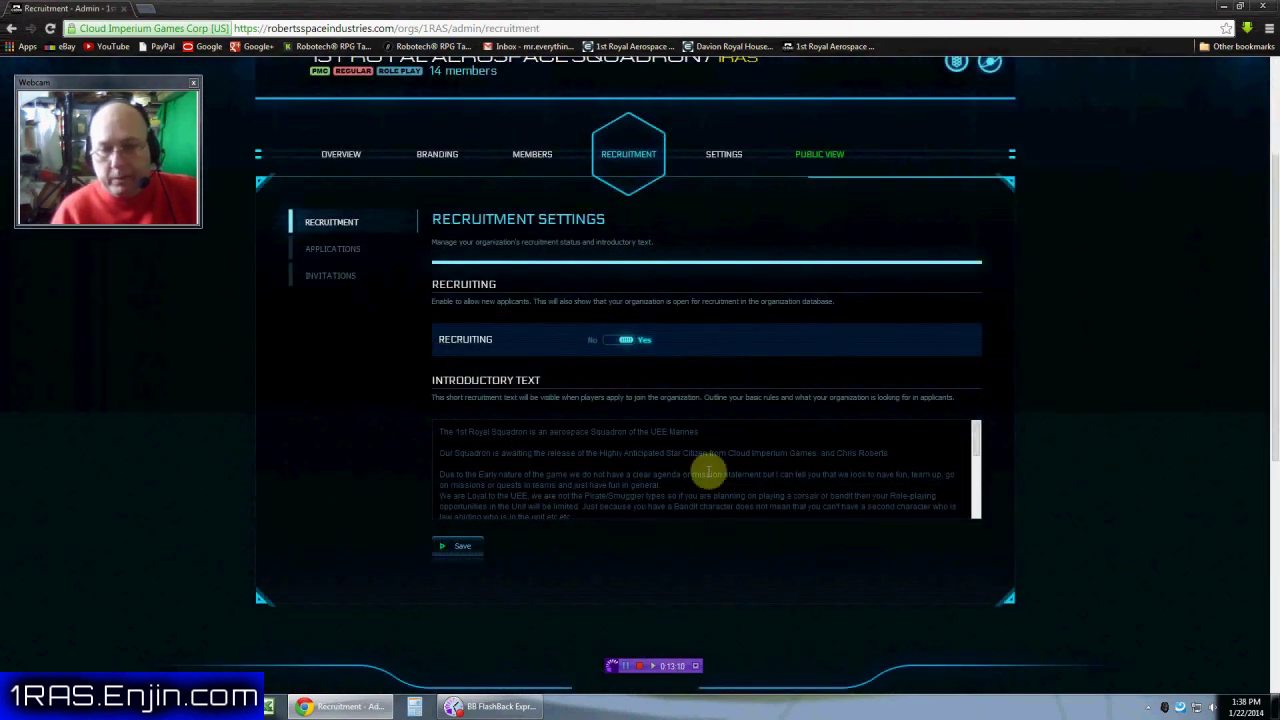
scroll(684, 462, down, 6)
scroll(686, 461, up, 3)
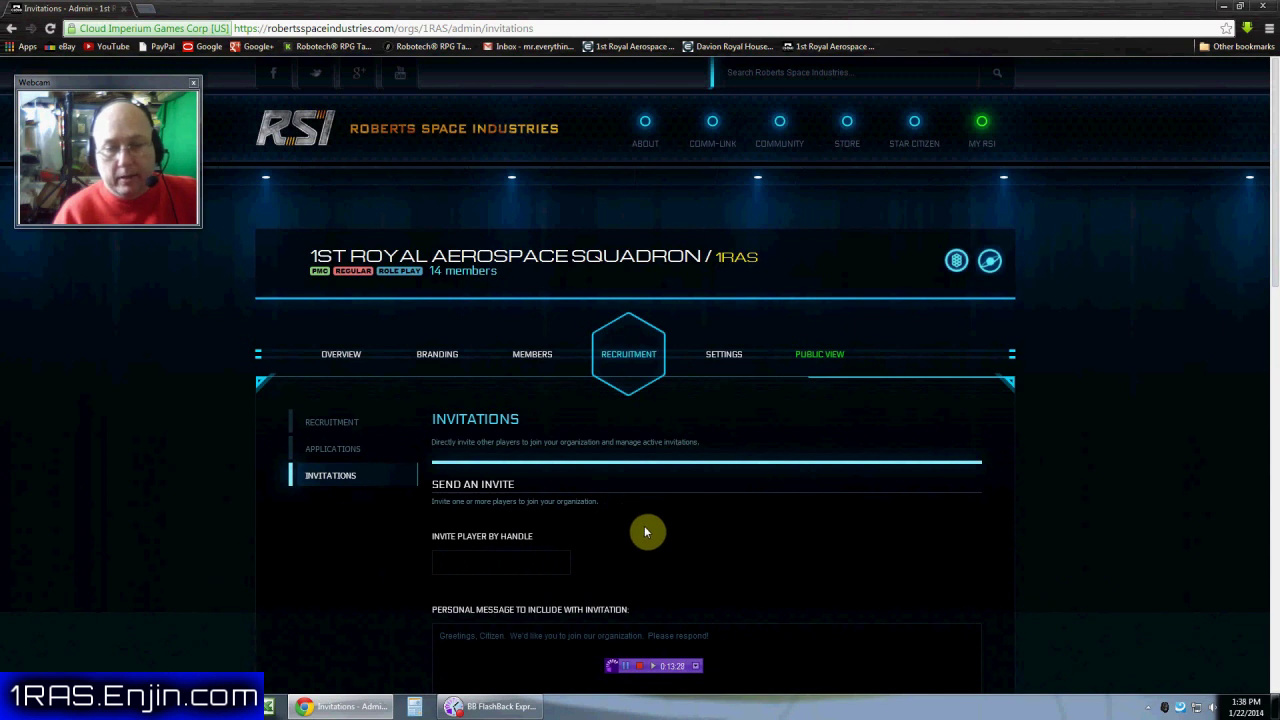
Examine the Invitations page's invite form, personal message and list of sent invitations.
scroll(645, 532, down, 3)
scroll(644, 525, down, 4)
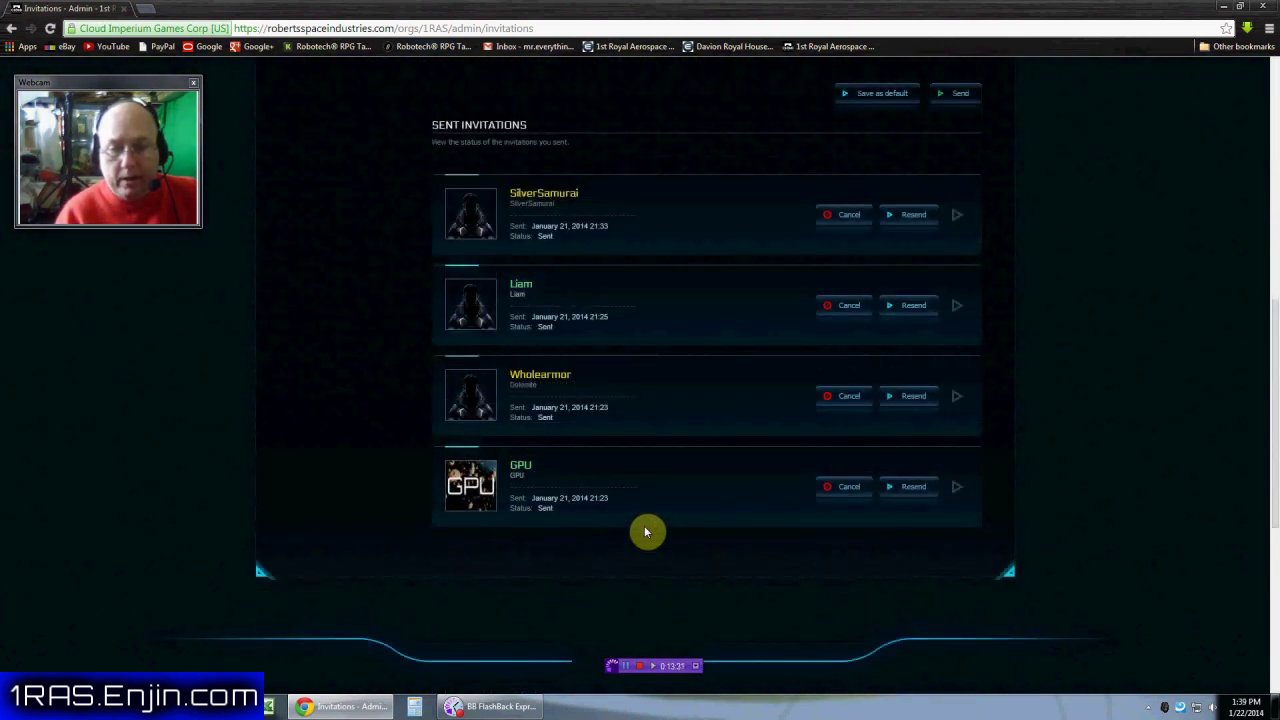
scroll(644, 525, up, 2)
scroll(644, 526, down, 2)
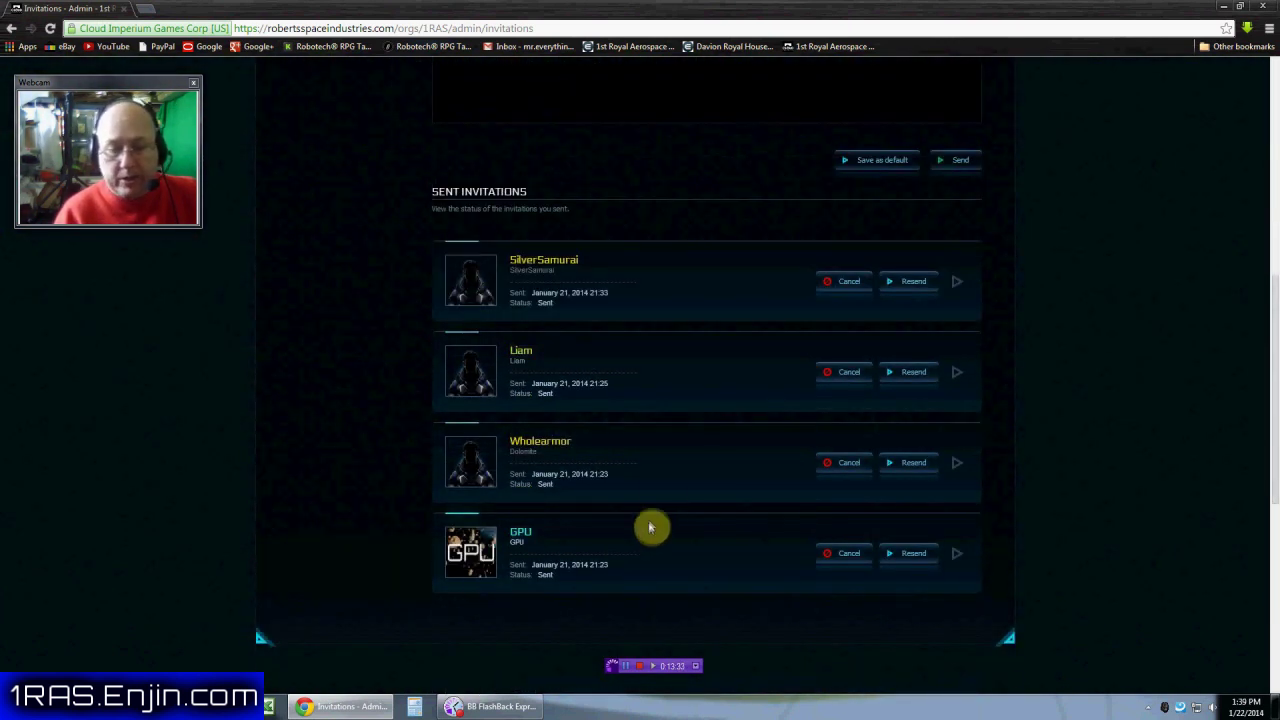
scroll(349, 451, up, 3)
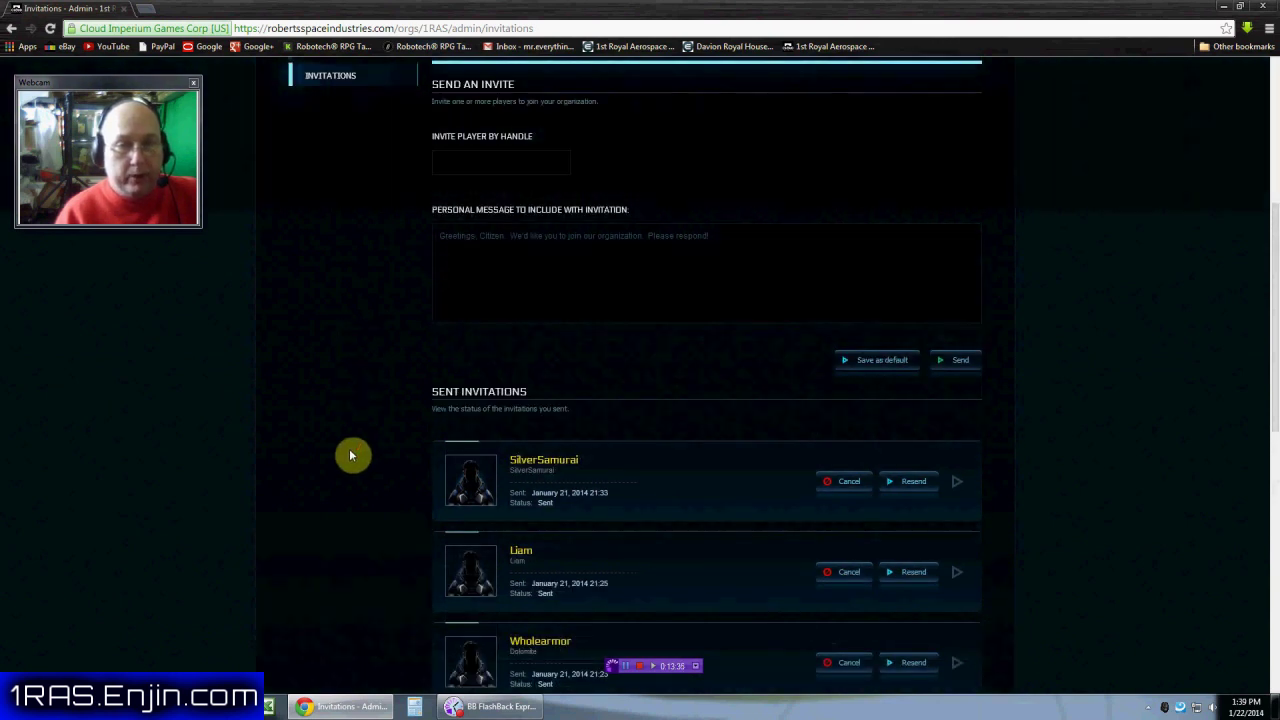
scroll(720, 486, up, 6)
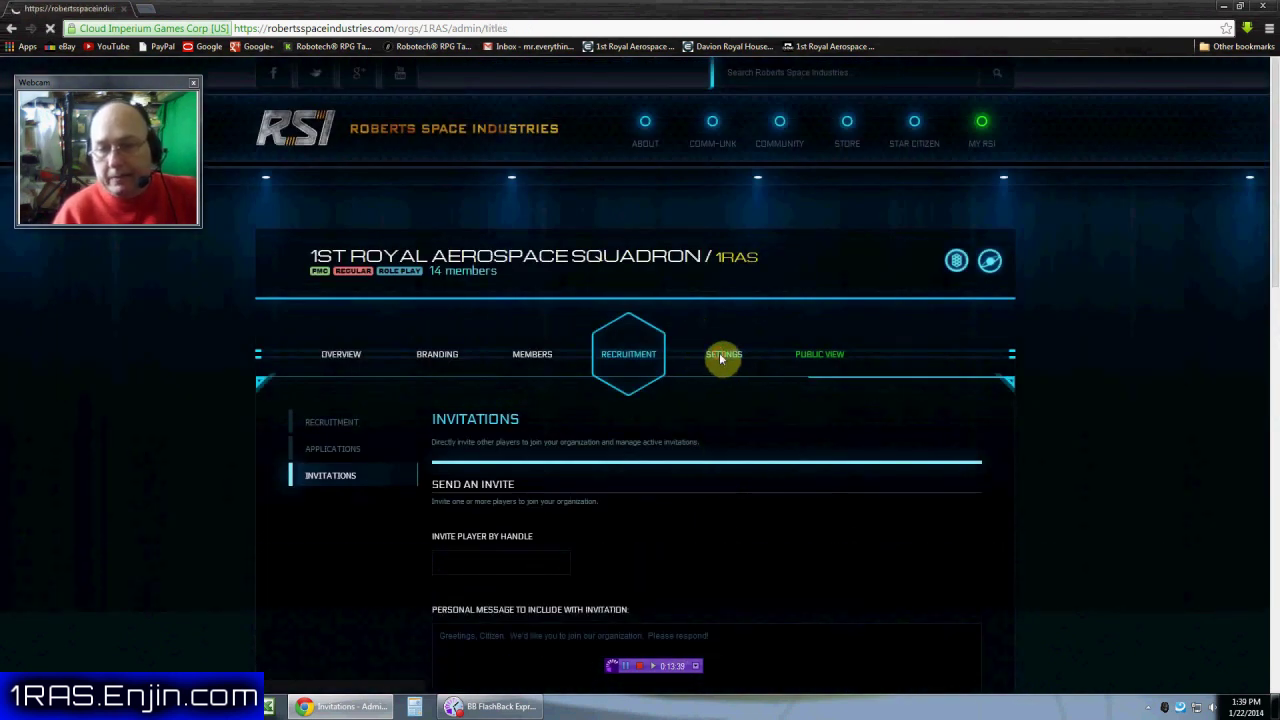
Review the squadron's role and rank titles in the organization's Titles settings.
scroll(367, 548, down, 1)
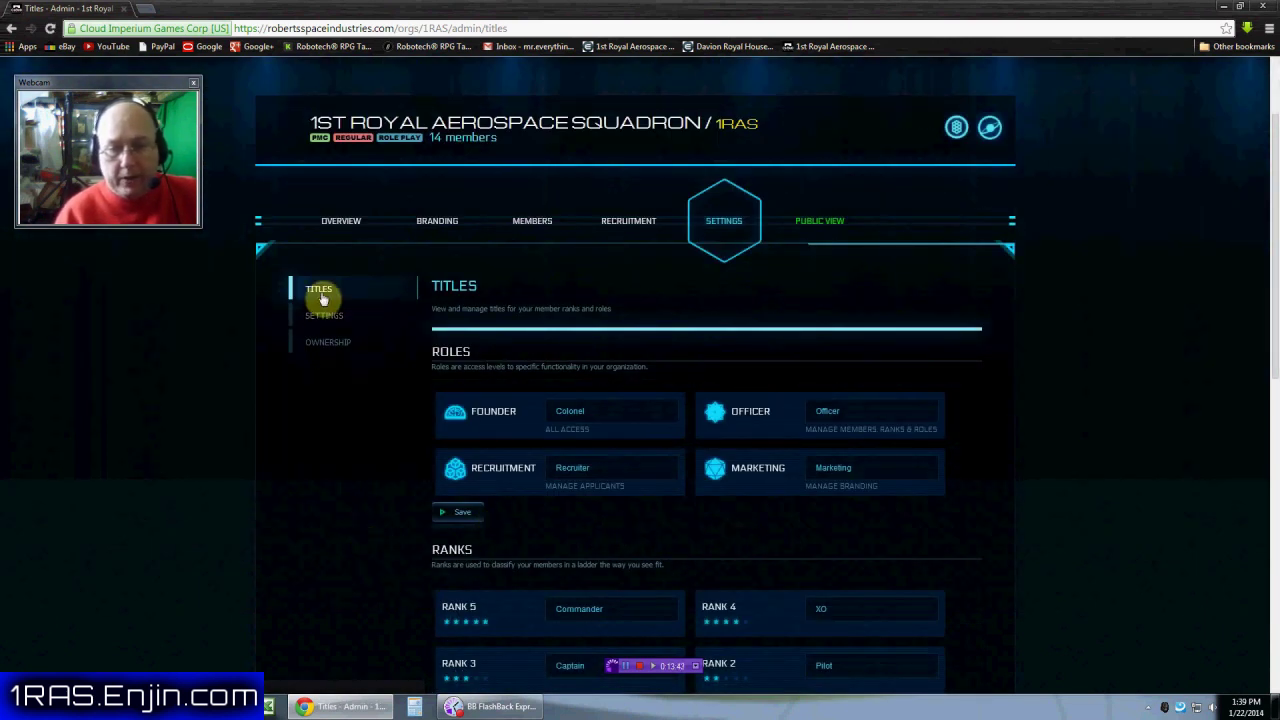
scroll(610, 545, down, 2)
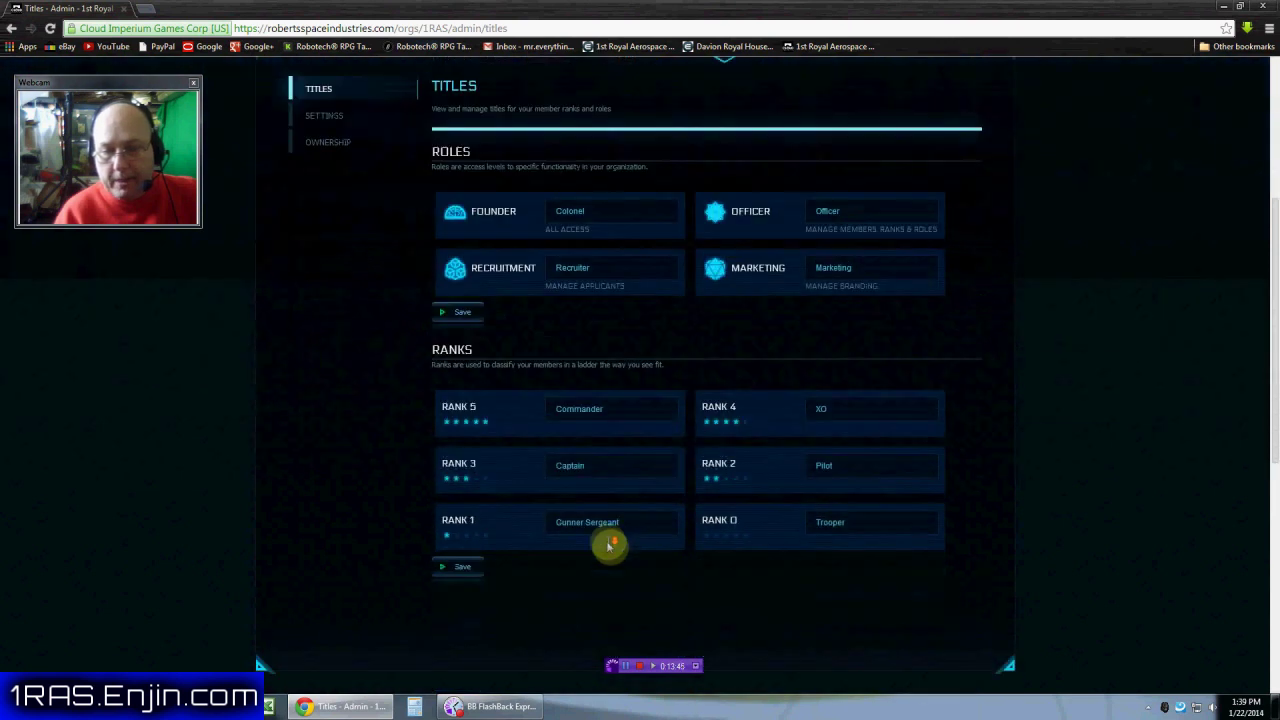
scroll(323, 446, up, 3)
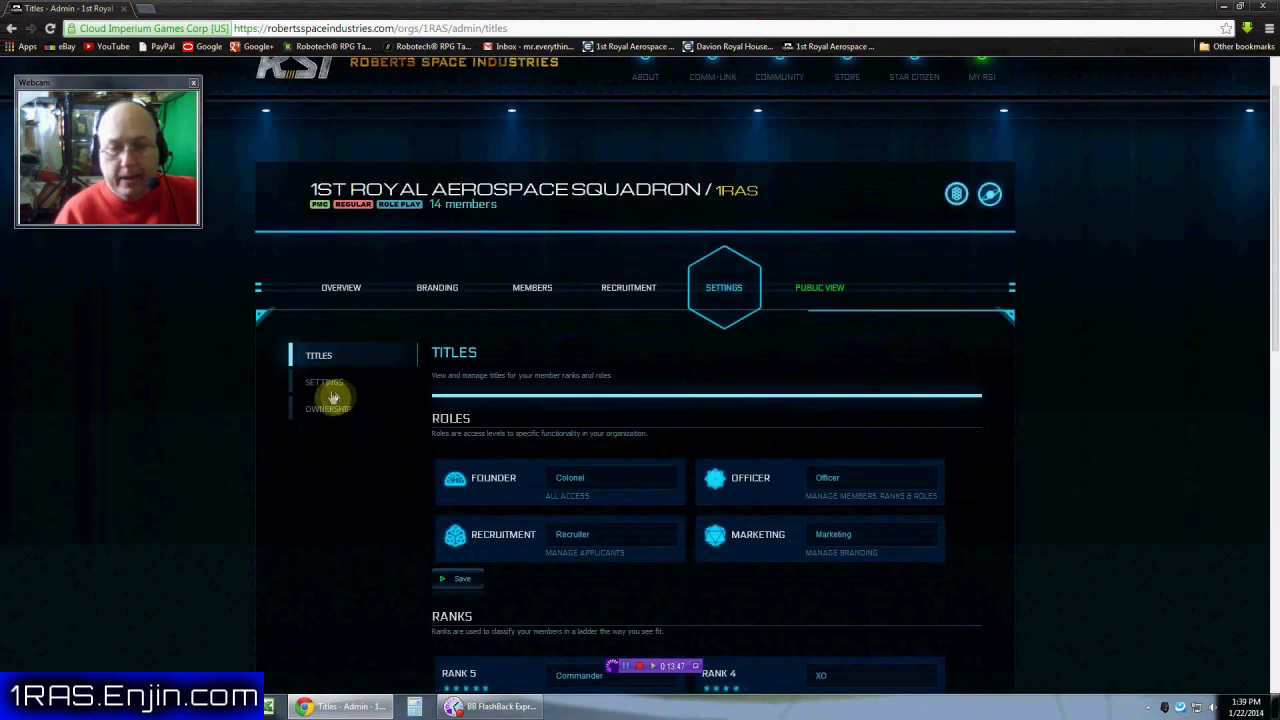
Open the organization's general settings and review its name, archetype, activities, commitment, language and role play options.
click(324, 384)
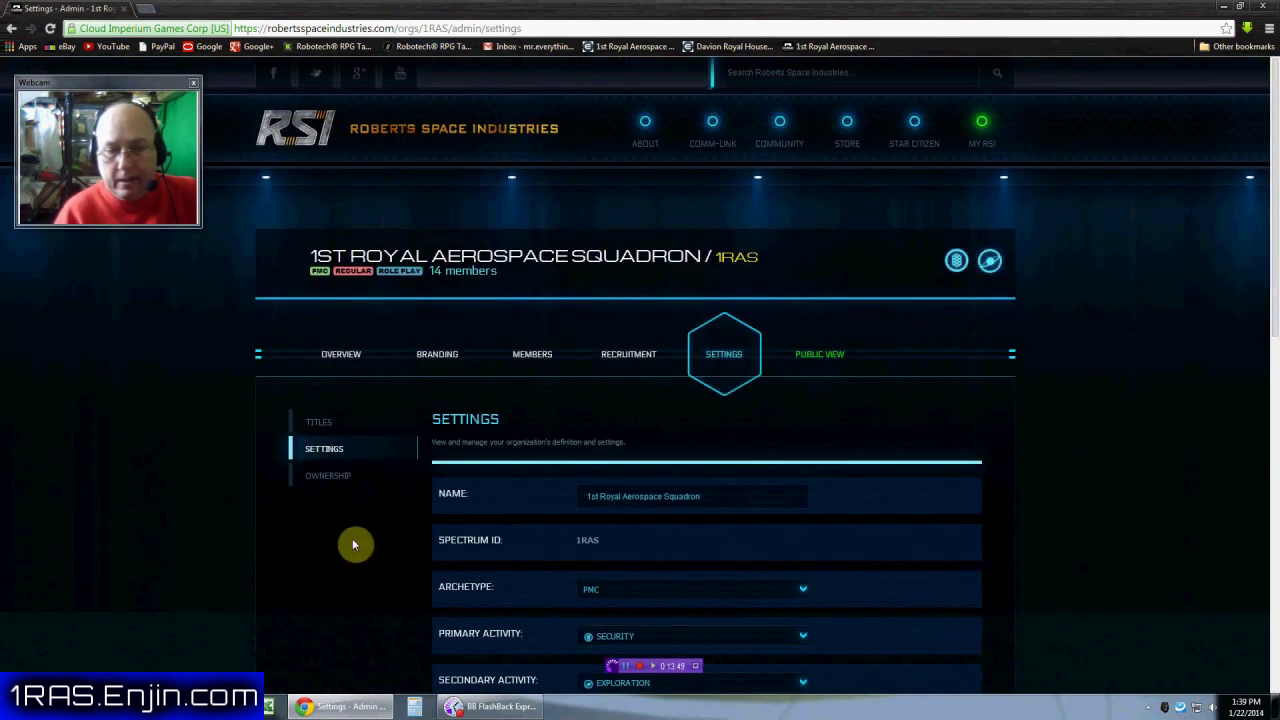
scroll(352, 544, down, 1)
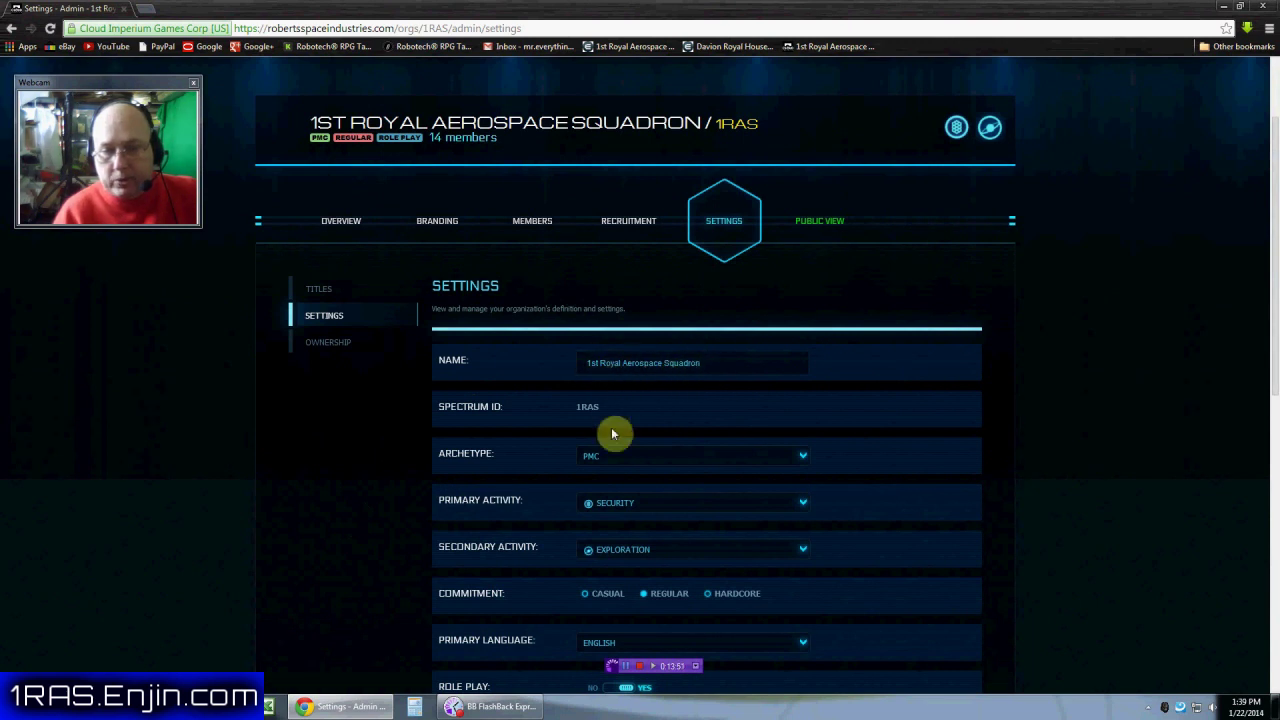
scroll(388, 429, down, 1)
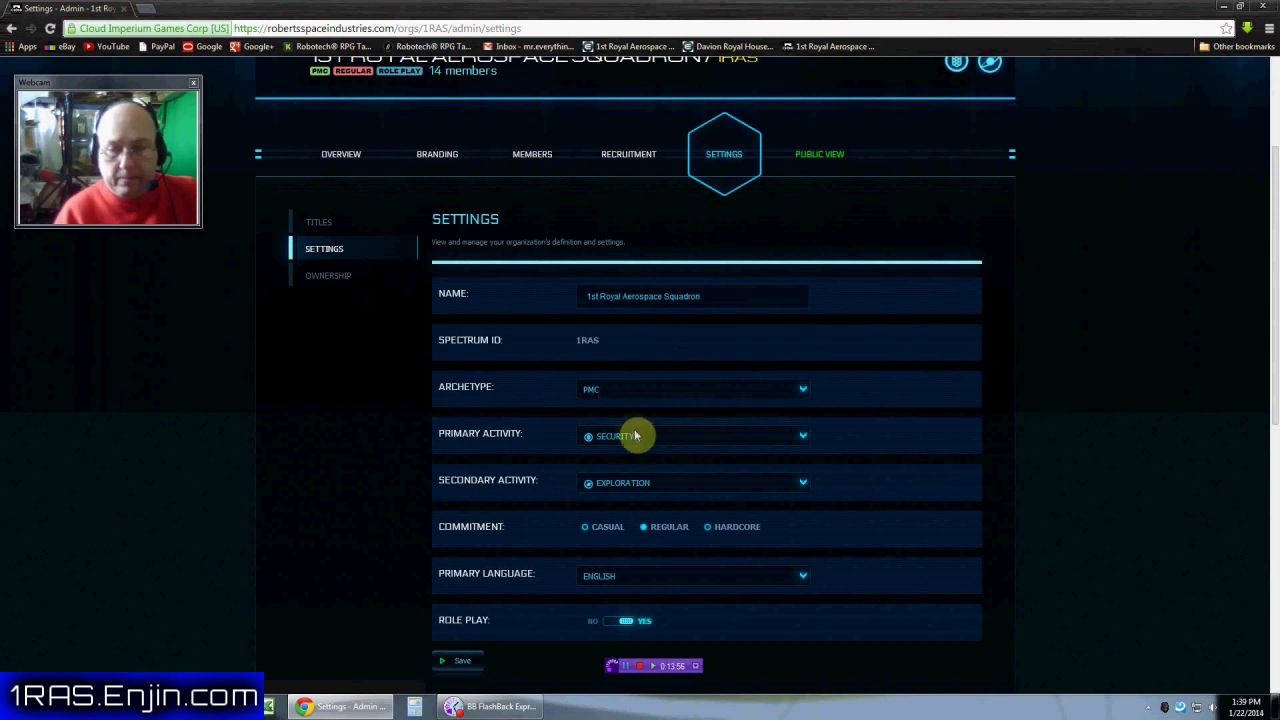
scroll(655, 465, down, 1)
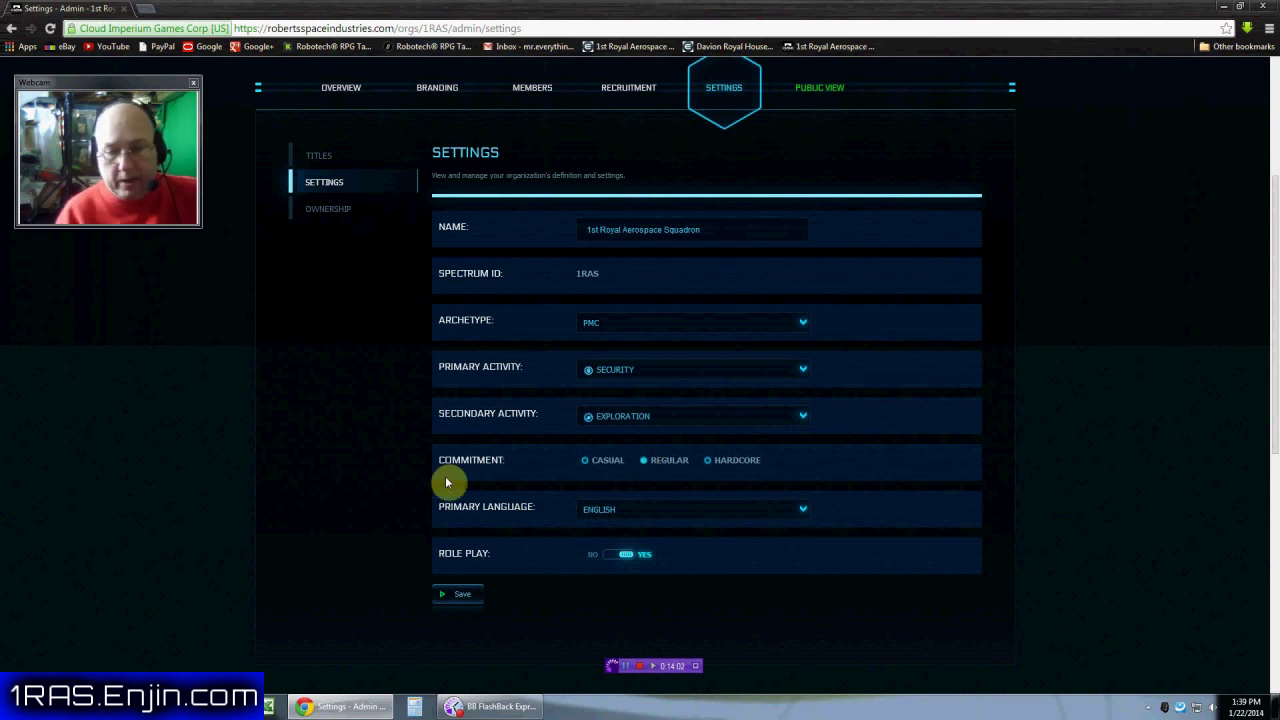
scroll(345, 486, up, 2)
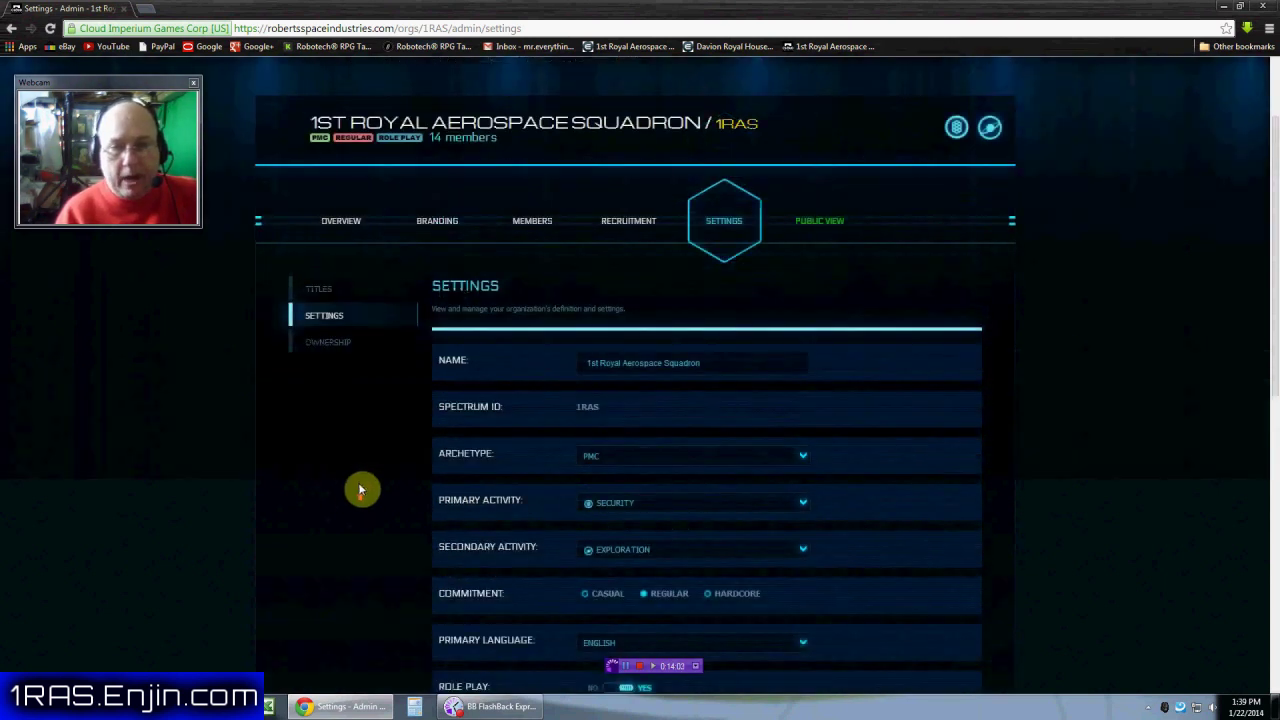
Open the ownership settings and look over the options for conceding or dissolving the organization.
click(333, 346)
scroll(771, 563, down, 2)
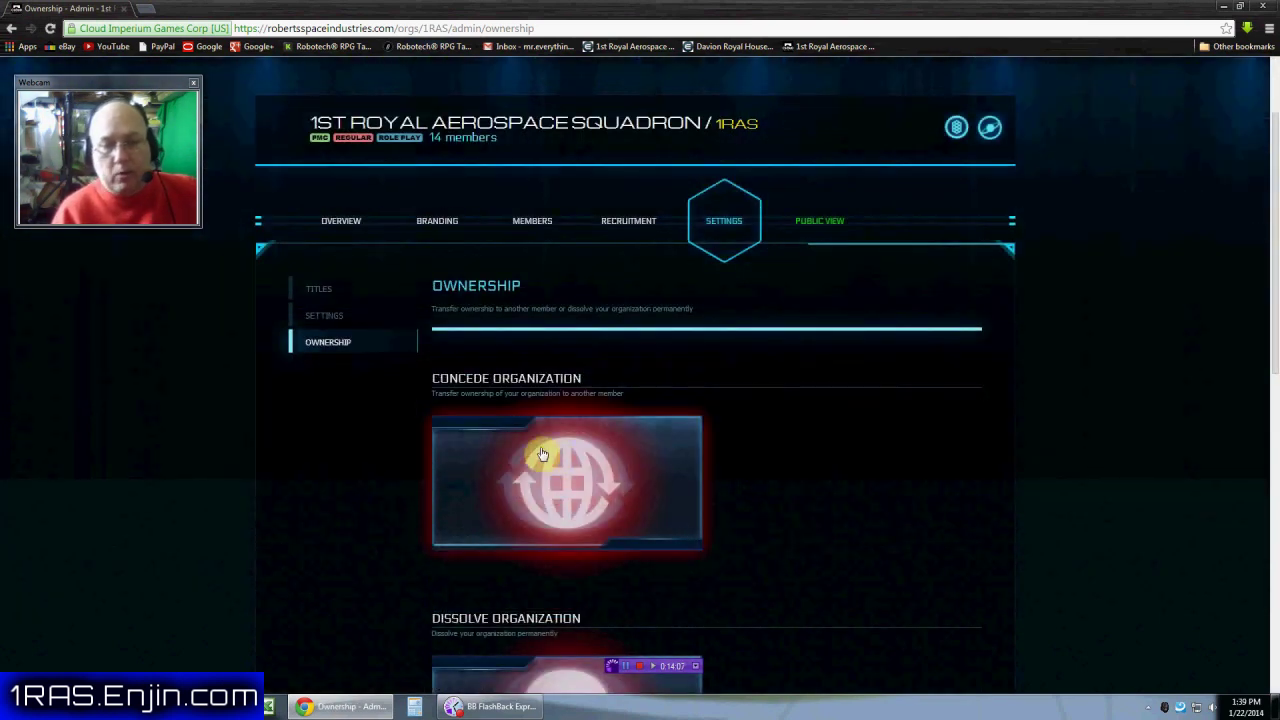
scroll(862, 532, down, 3)
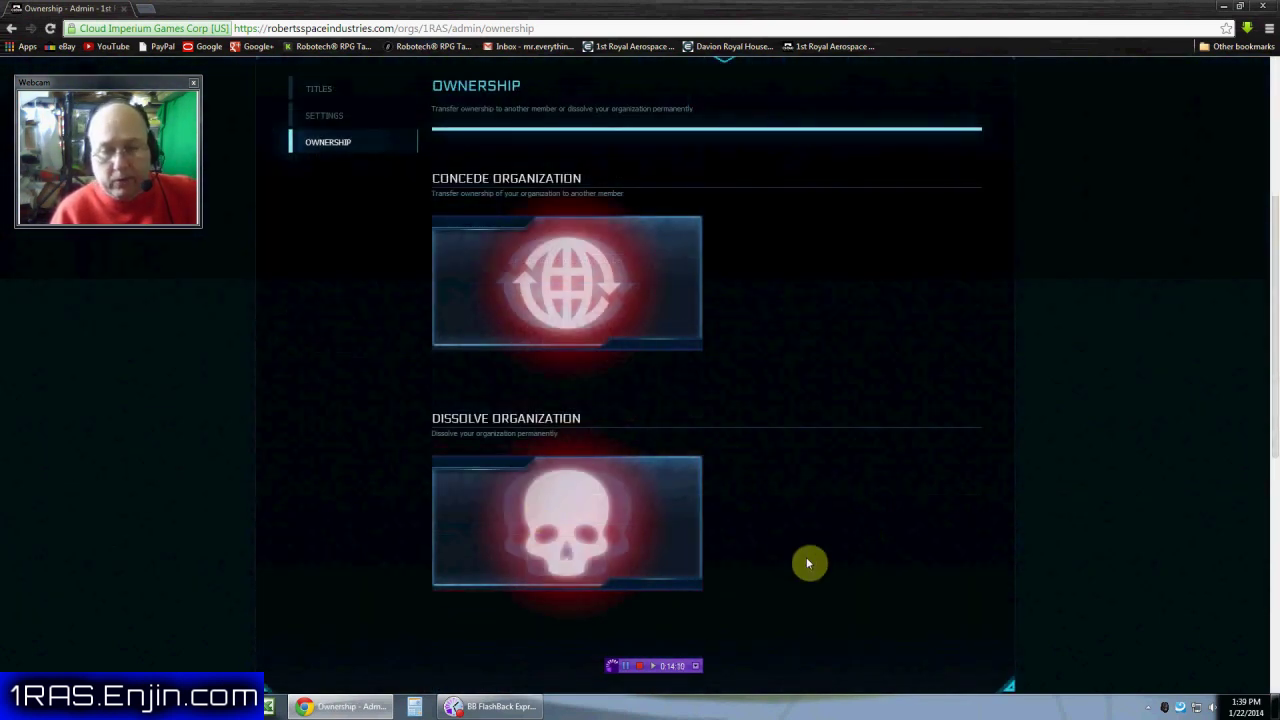
scroll(806, 556, up, 4)
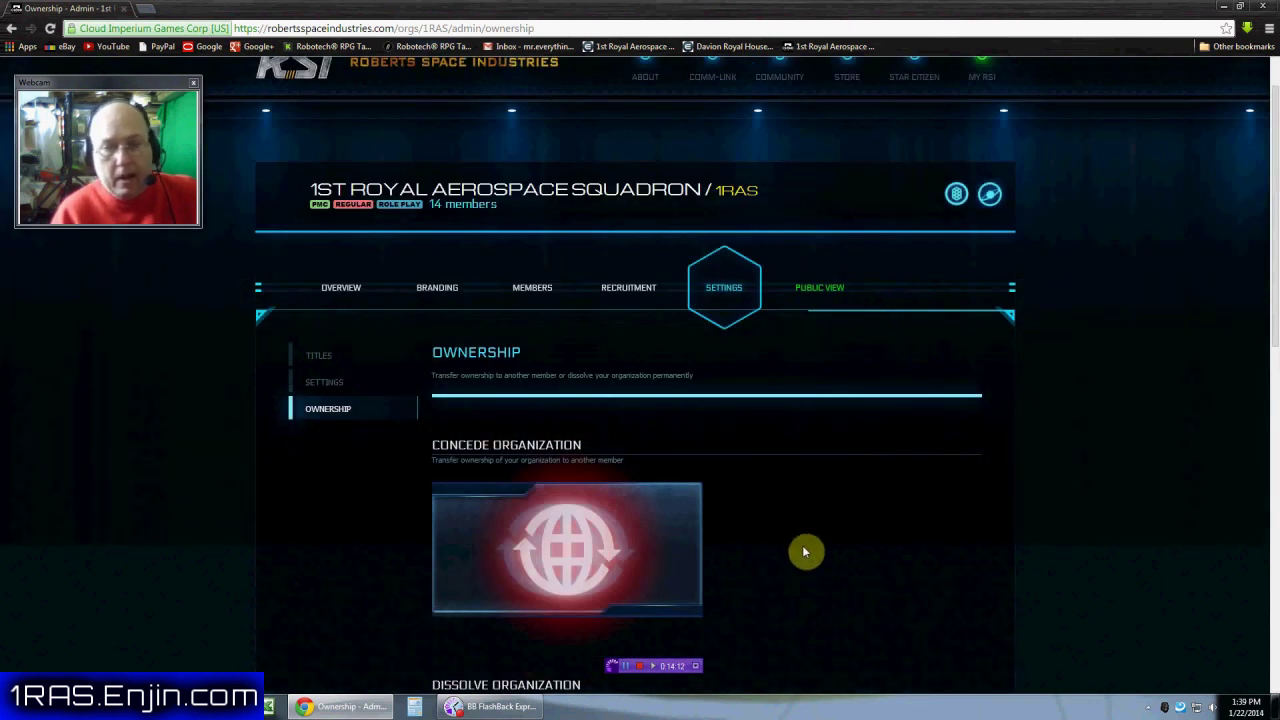
Switch to the squadron's public view and look over its description and History section.
click(820, 287)
scroll(716, 569, down, 8)
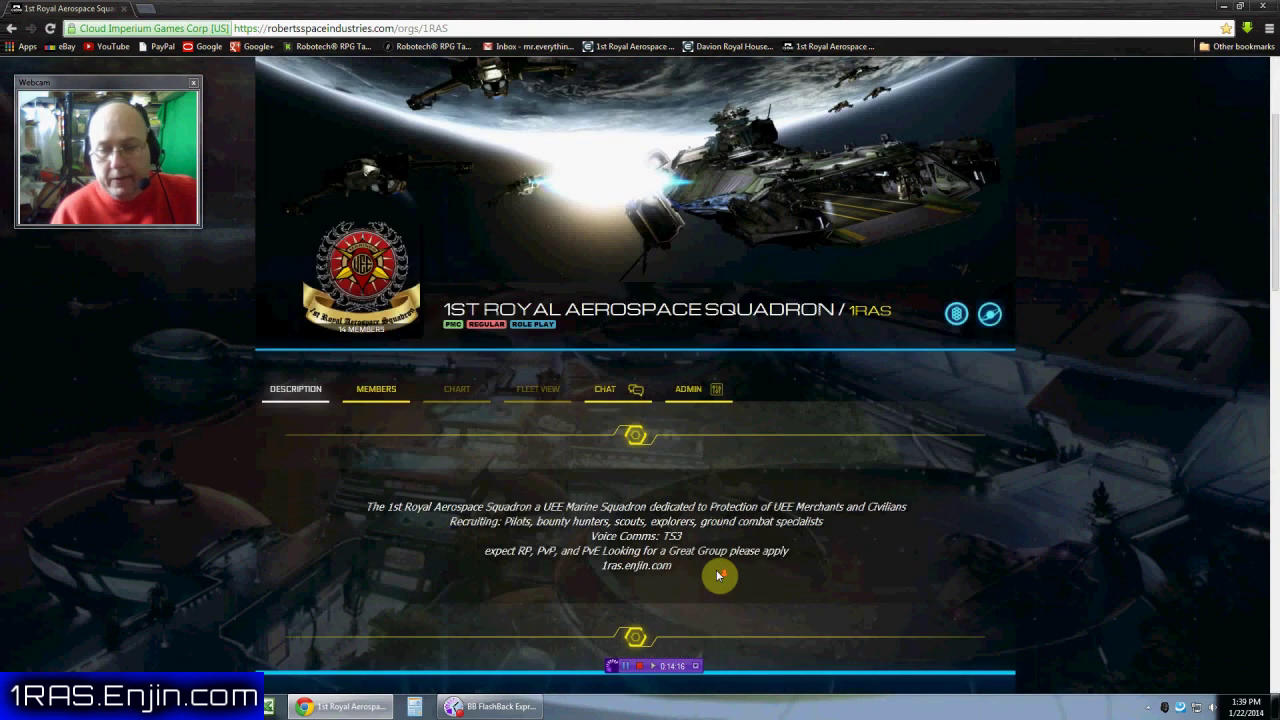
scroll(718, 577, down, 4)
scroll(720, 574, up, 6)
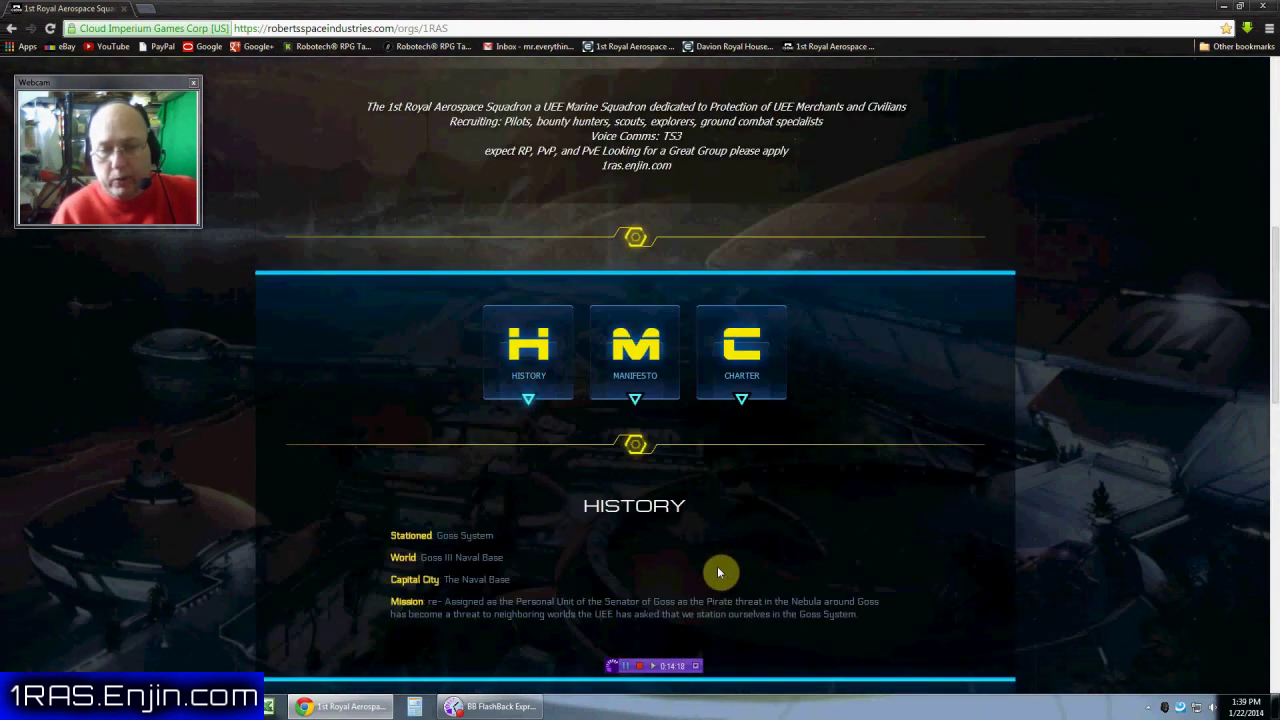
scroll(803, 574, up, 3)
scroll(803, 574, down, 3)
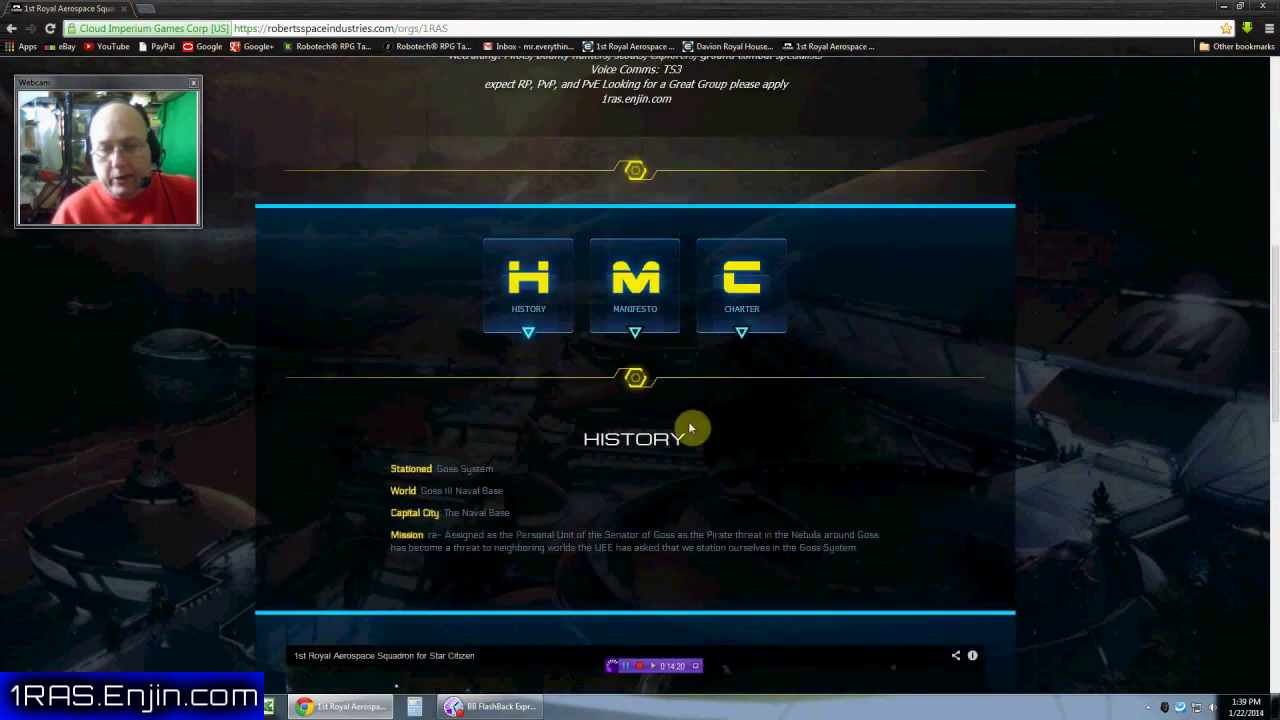
Read through the squadron's Manifesto and Charter on its public page.
click(615, 300)
scroll(623, 434, down, 3)
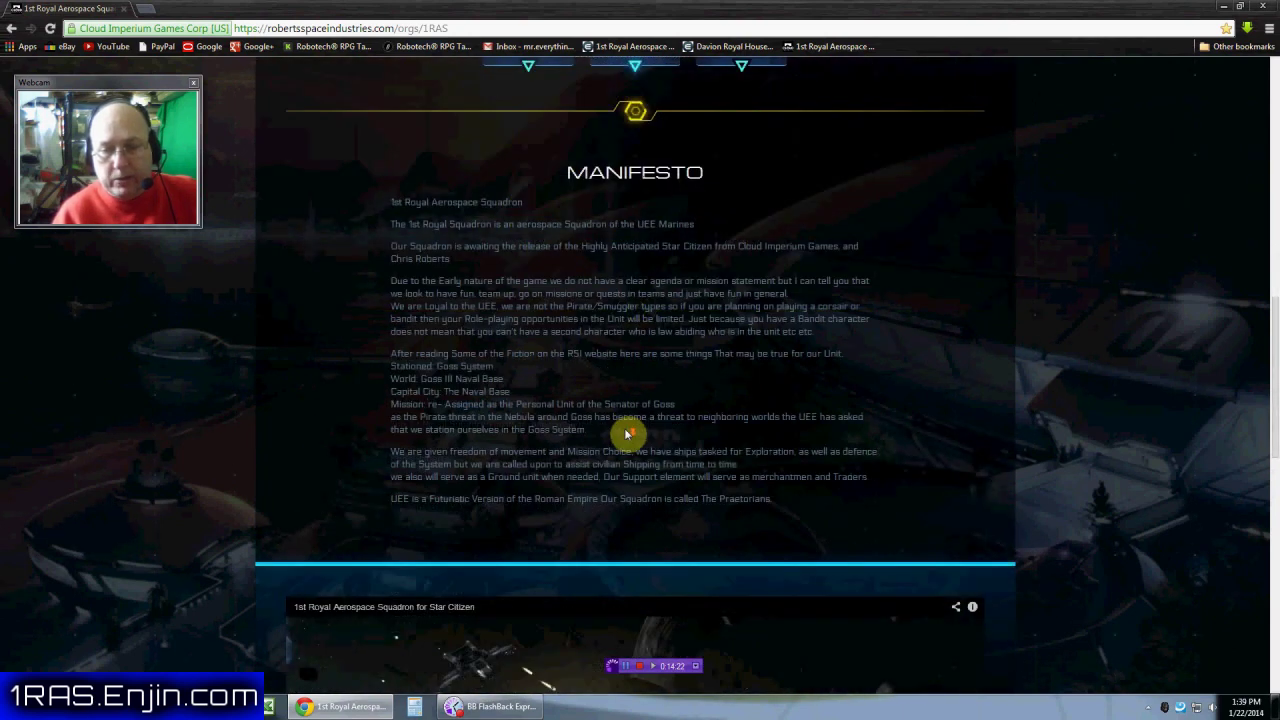
scroll(628, 437, up, 4)
click(718, 366)
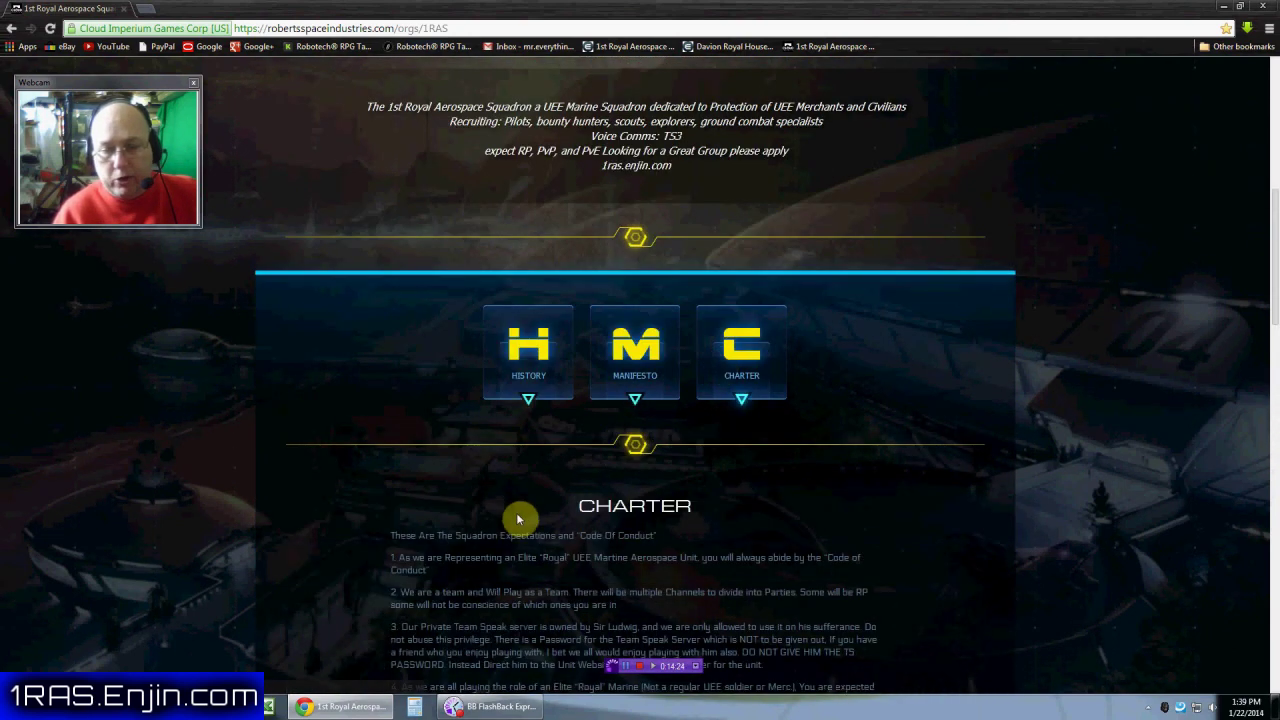
scroll(517, 514, down, 10)
scroll(520, 515, up, 15)
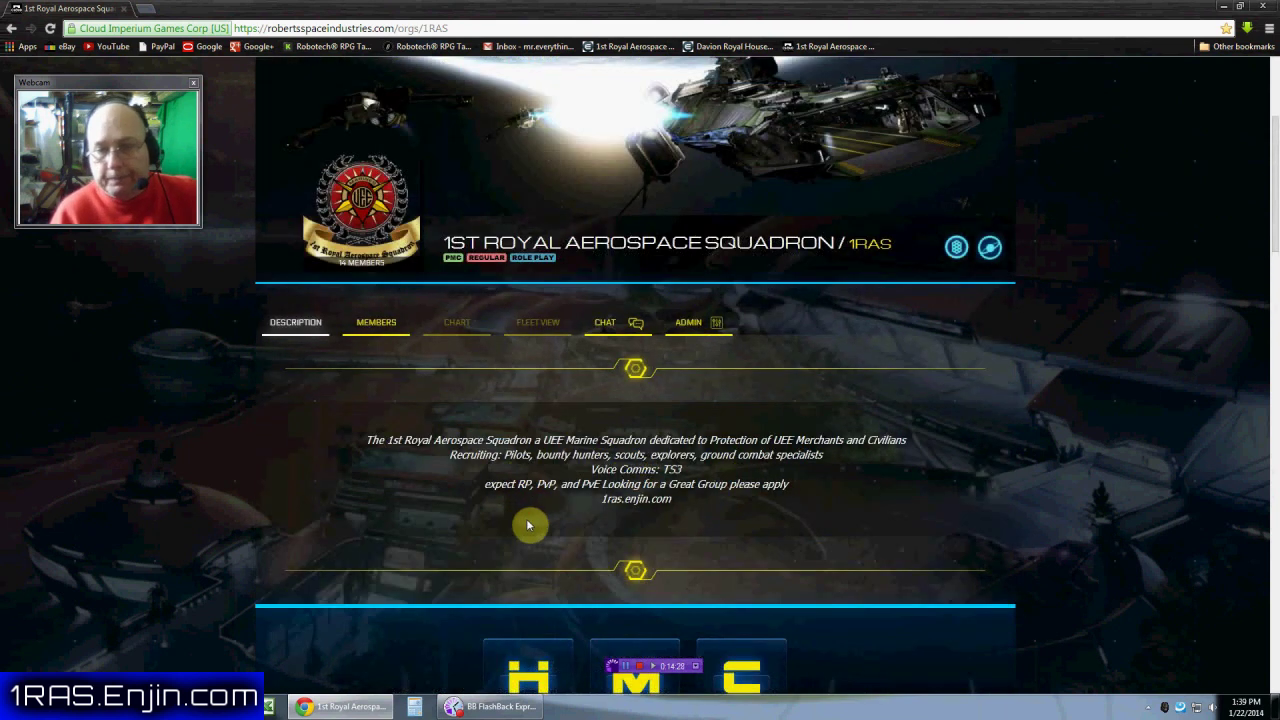
Look over the squadron page's banner and available sections, including Chart and Fleet View.
scroll(529, 526, up, 2)
scroll(940, 477, up, 2)
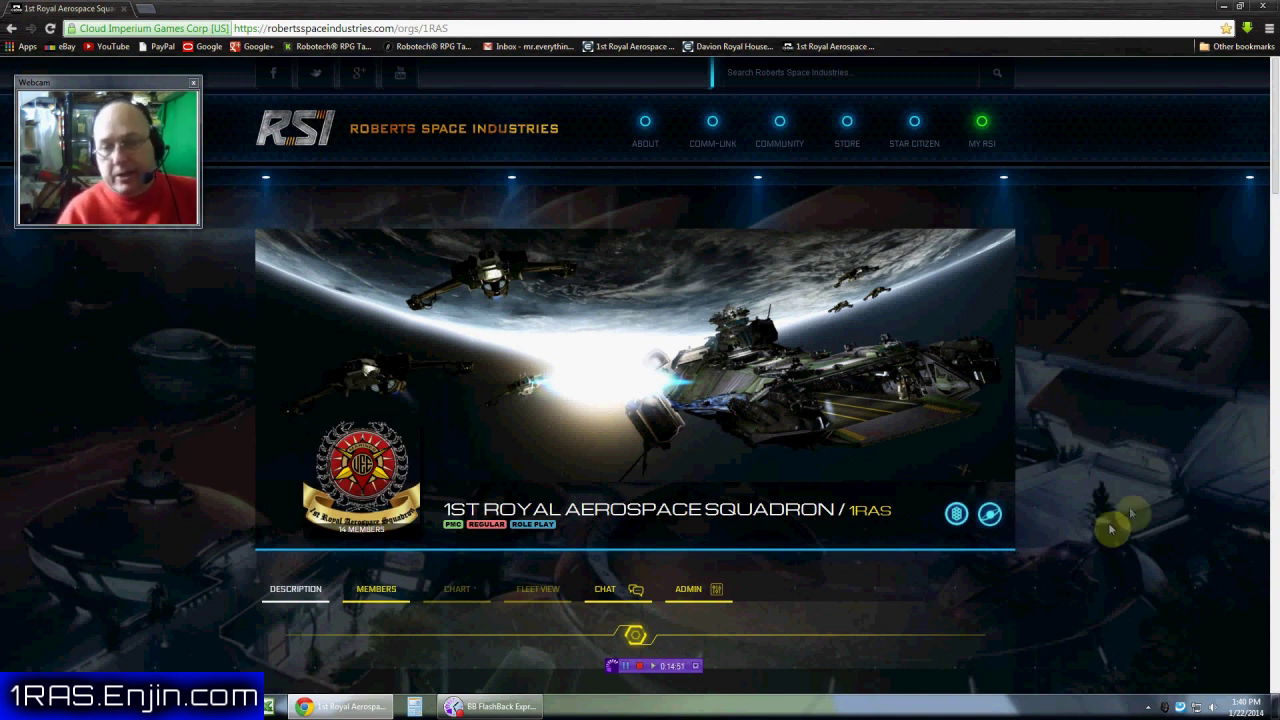
scroll(1100, 510, down, 3)
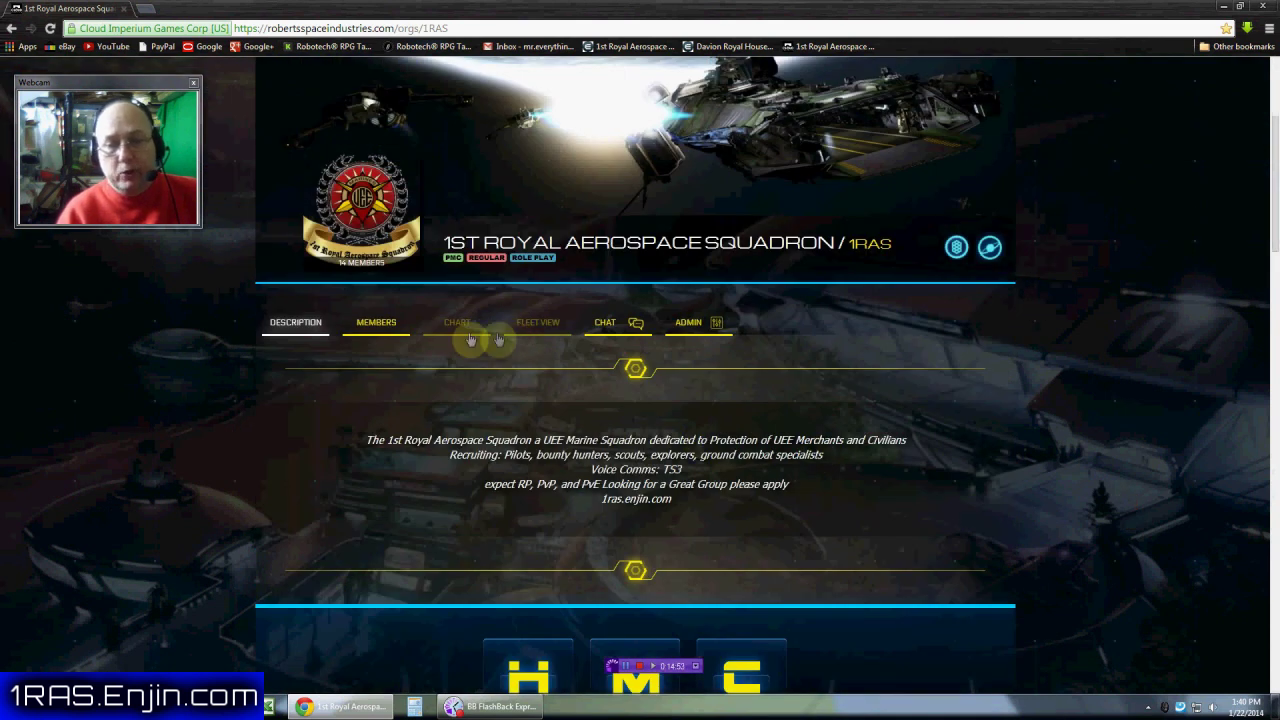